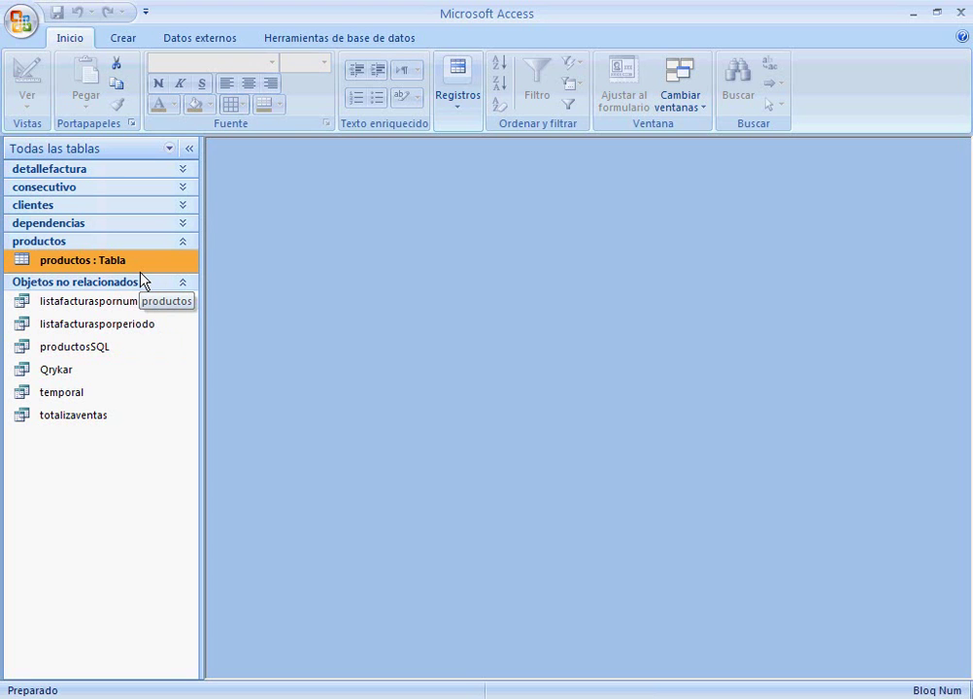
- Check the contents of the productos table and delete the table from the database
{"action": "double_click", "coordinate": [125, 264]}
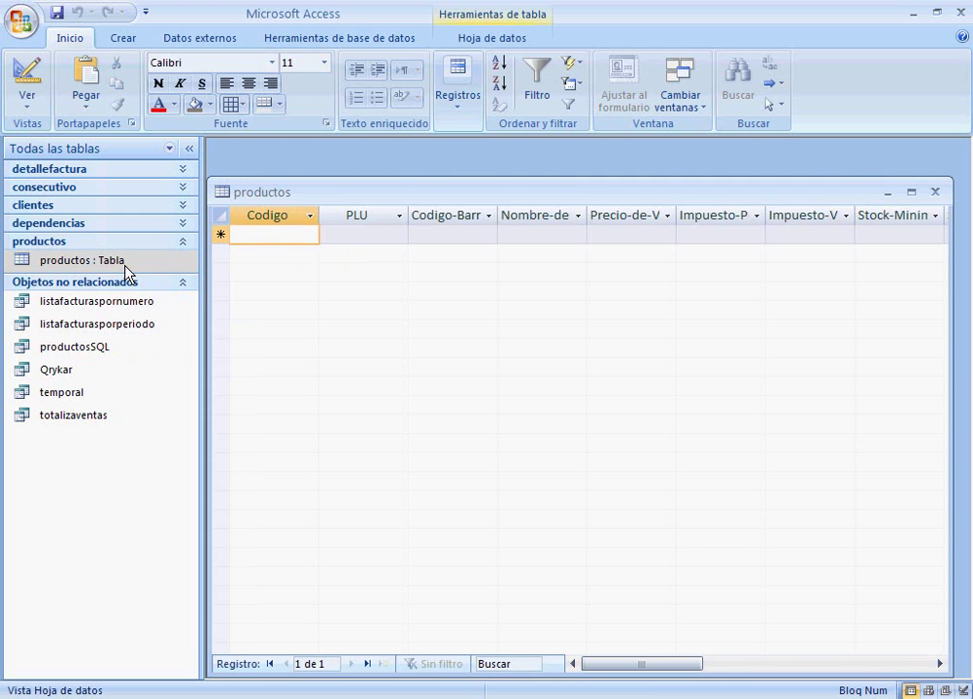
{"action": "left_click", "coordinate": [935, 191]}
{"action": "right_click", "coordinate": [75, 261]}
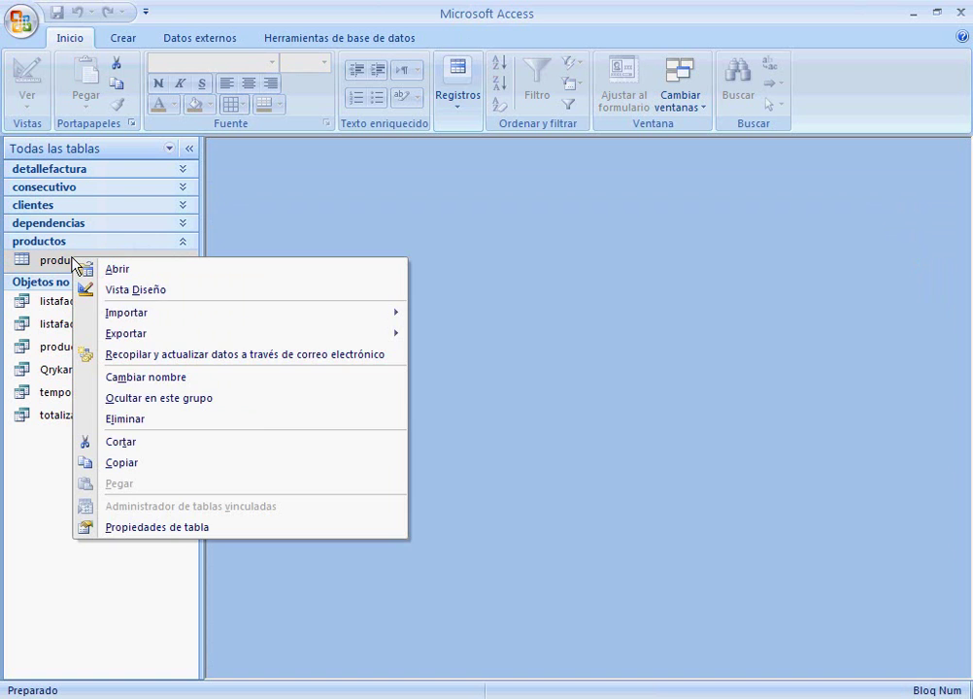
{"action": "left_click", "coordinate": [152, 420]}
{"action": "left_click", "coordinate": [371, 426]}
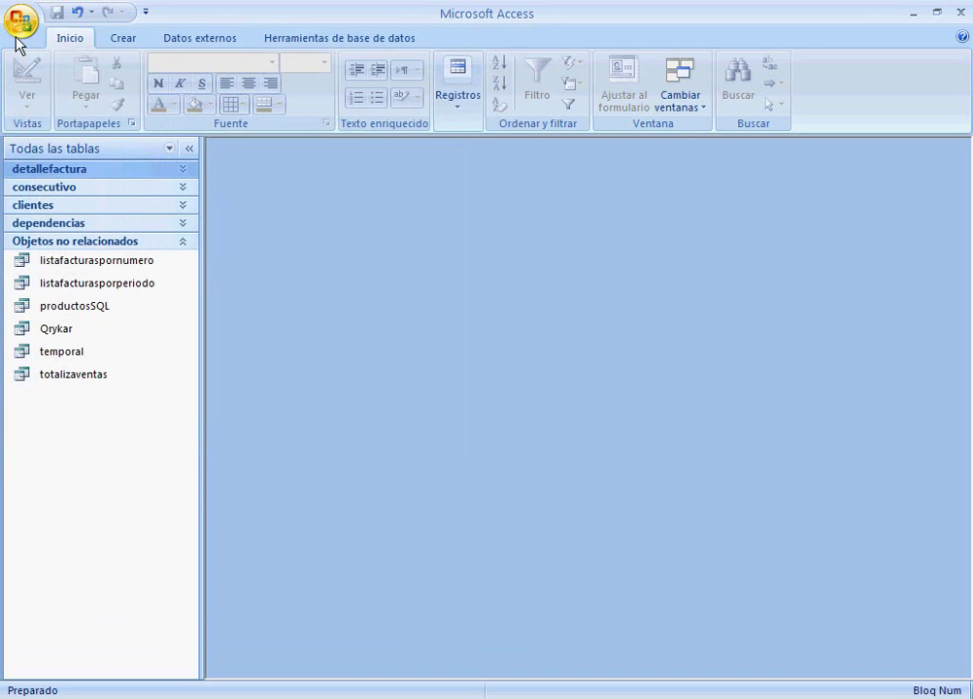
- Close the current database and switch to the productos+estructura2 workbook in Excel
{"action": "left_click", "coordinate": [17, 31]}
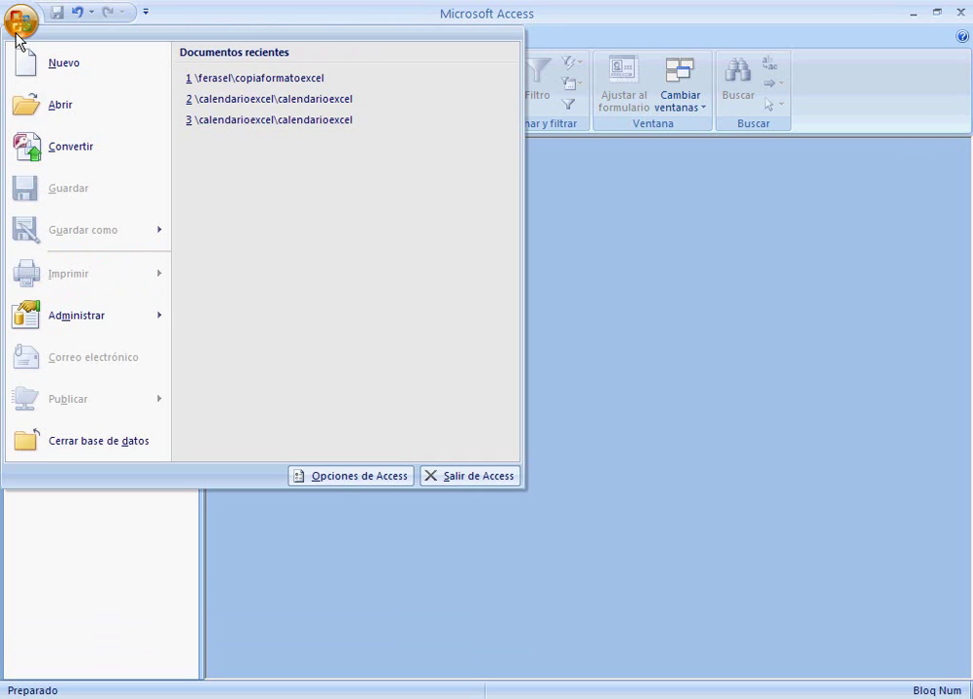
{"action": "left_click", "coordinate": [126, 449]}
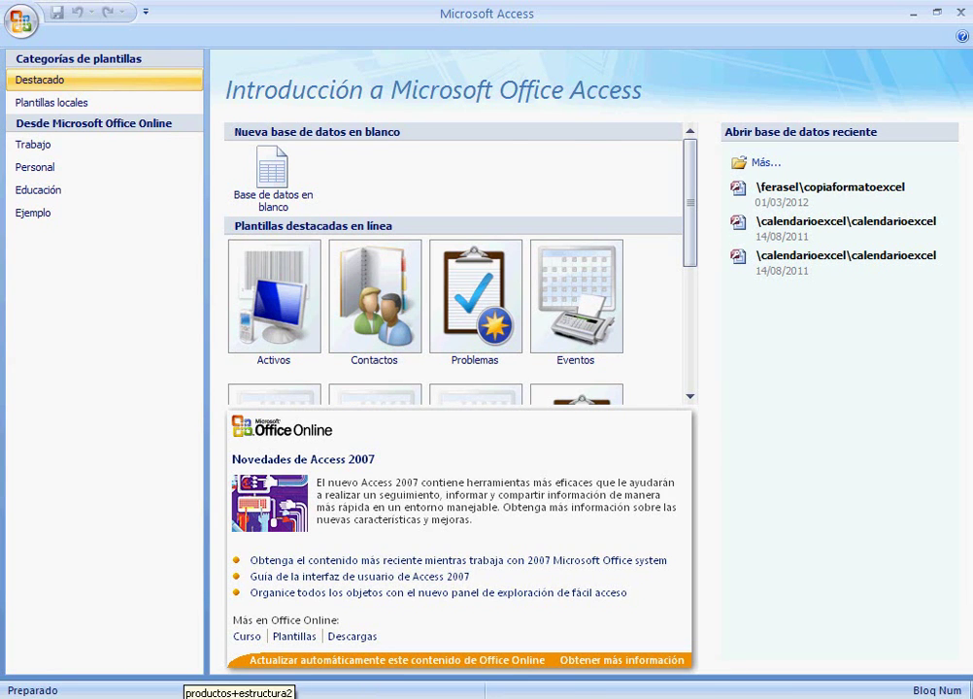
{"action": "left_click", "coordinate": [190, 695]}
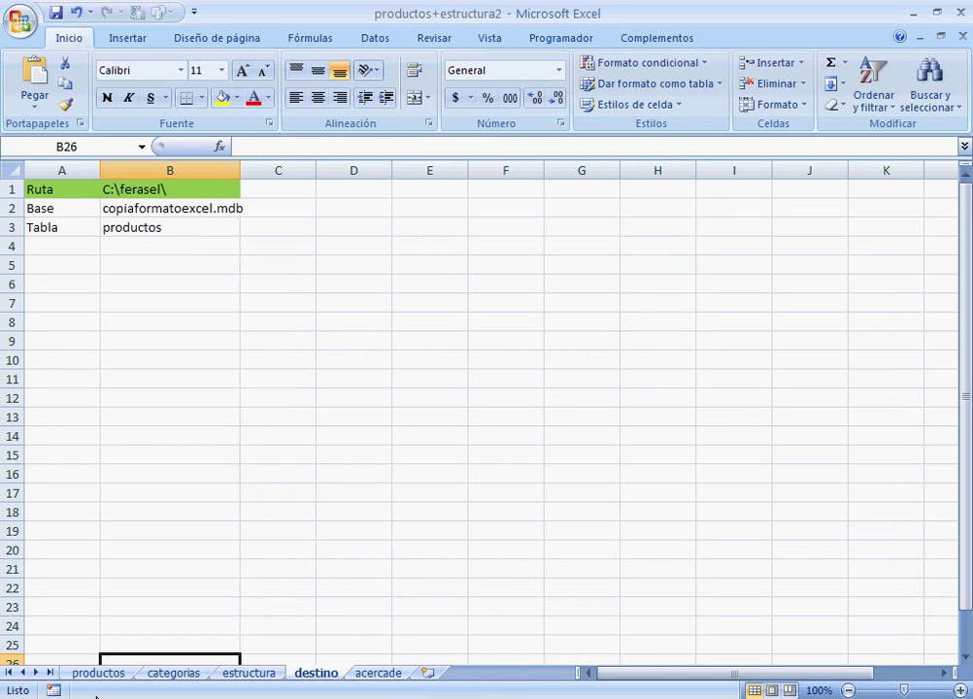
- On the productos sheet, examine the product columns from Codigo across to Localizacion
{"action": "left_click", "coordinate": [97, 674]}
{"action": "left_click", "coordinate": [115, 354]}
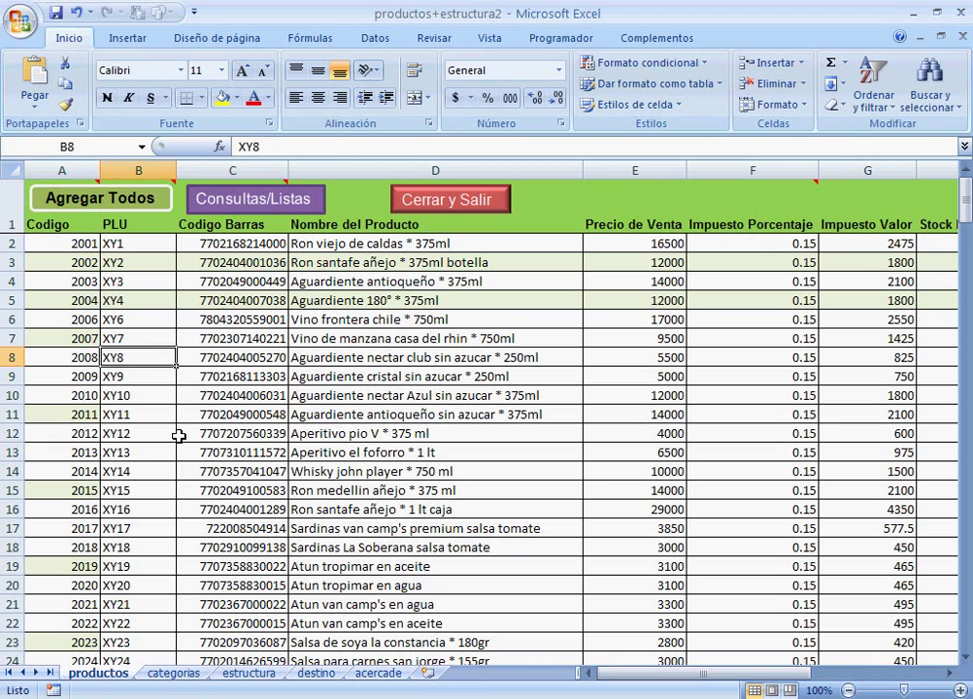
{"action": "left_click", "coordinate": [48, 248]}
{"action": "left_click", "coordinate": [138, 248]}
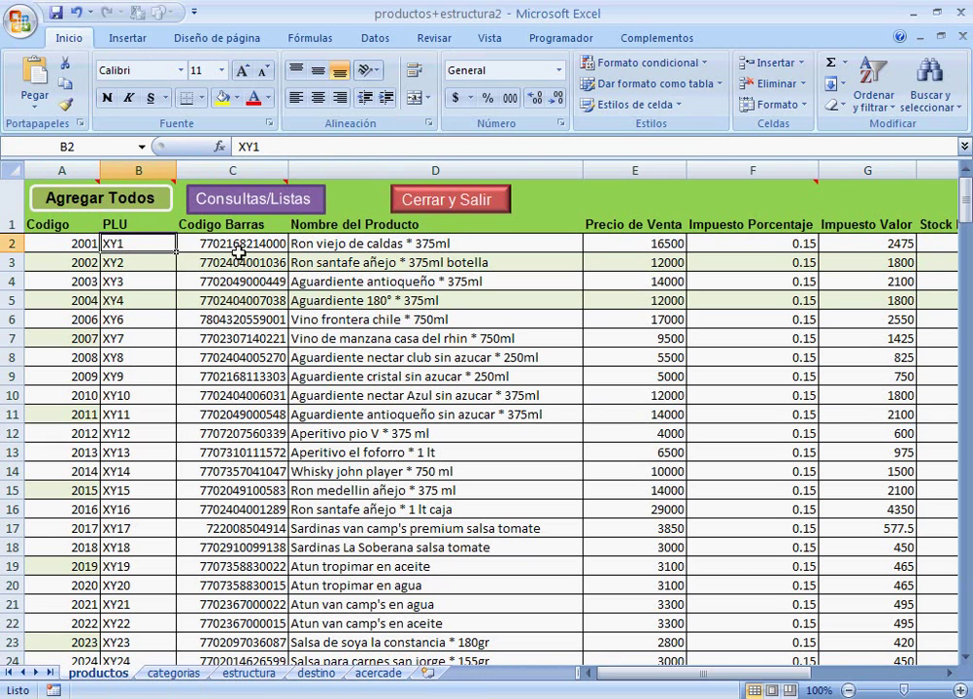
{"action": "left_click", "coordinate": [226, 263]}
{"action": "left_click", "coordinate": [320, 262]}
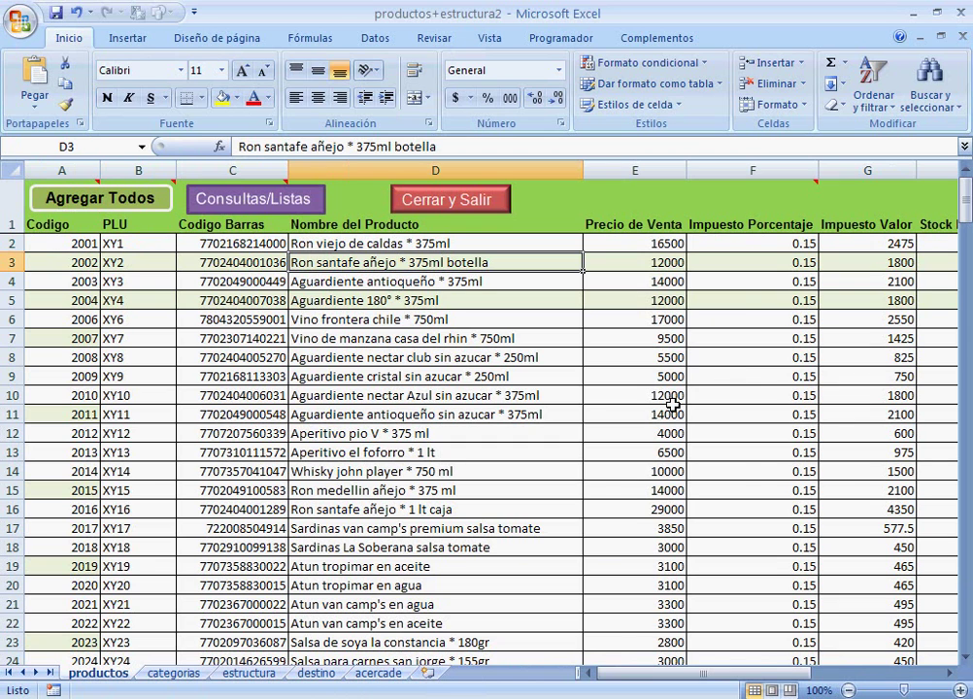
{"action": "key", "text": "Right"}
{"action": "key", "text": "Right"}
{"action": "key", "text": "Right"}
{"action": "key", "text": "Right"}
{"action": "key", "text": "Right"}
{"action": "key", "text": "Right"}
{"action": "key", "text": "Right"}
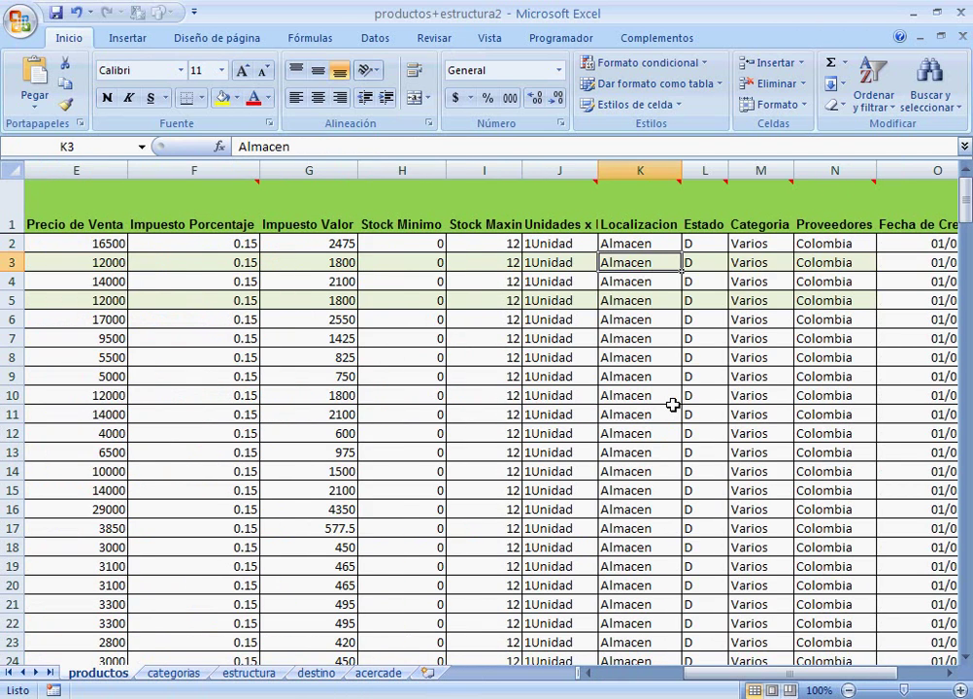
- Review the product records down to the end of the list and return to the first rows
{"action": "key", "text": "Page_Down"}
{"action": "key", "text": "Page_Down"}
{"action": "key", "text": "Page_Down"}
{"action": "key", "text": "Page_Down"}
{"action": "key", "text": "Page_Down"}
{"action": "key", "text": "Page_Down"}
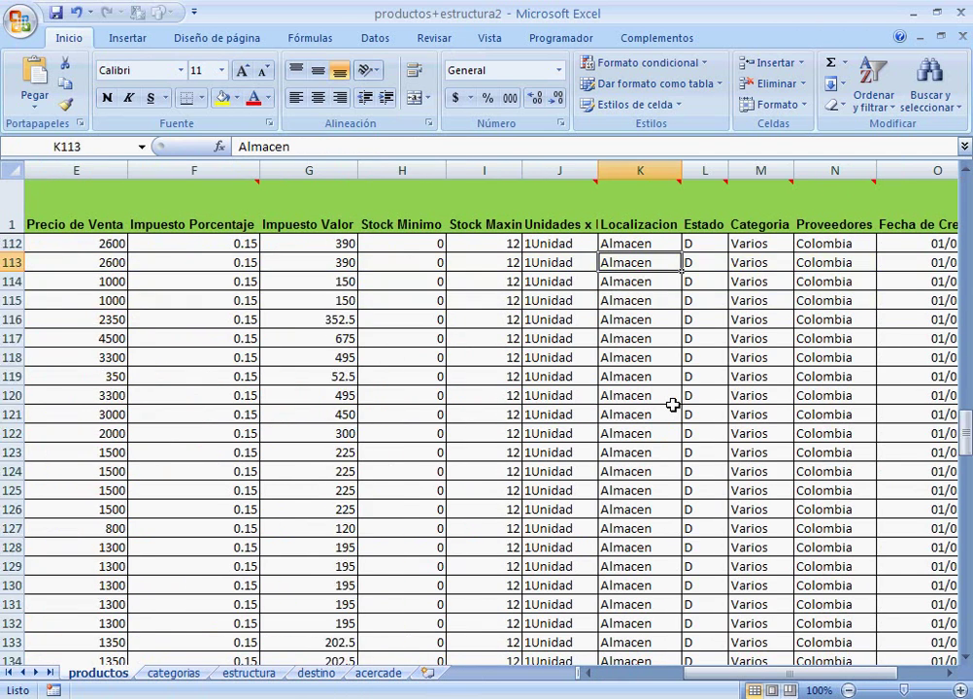
{"action": "key", "text": "Left"}
{"action": "key", "text": "Left"}
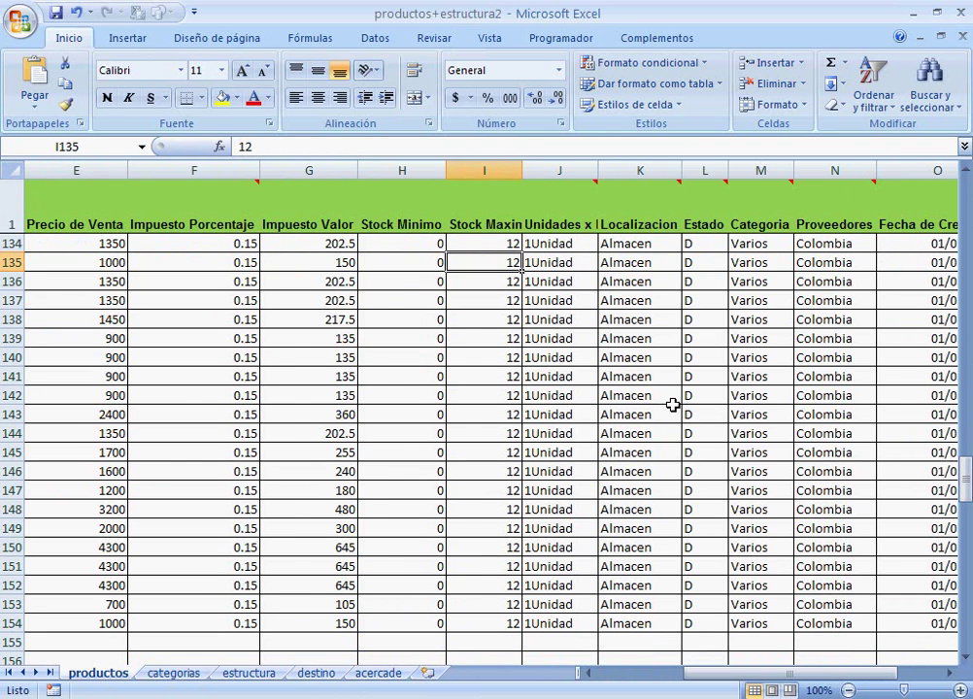
{"action": "key", "text": "Home"}
{"action": "key", "text": "Up"}
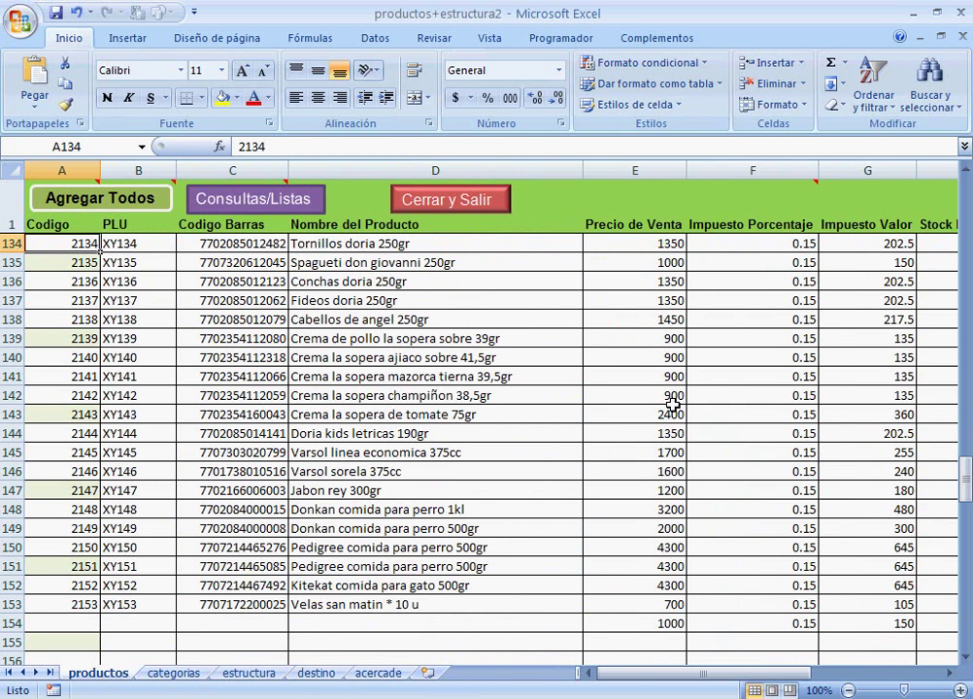
{"action": "left_click", "coordinate": [79, 603]}
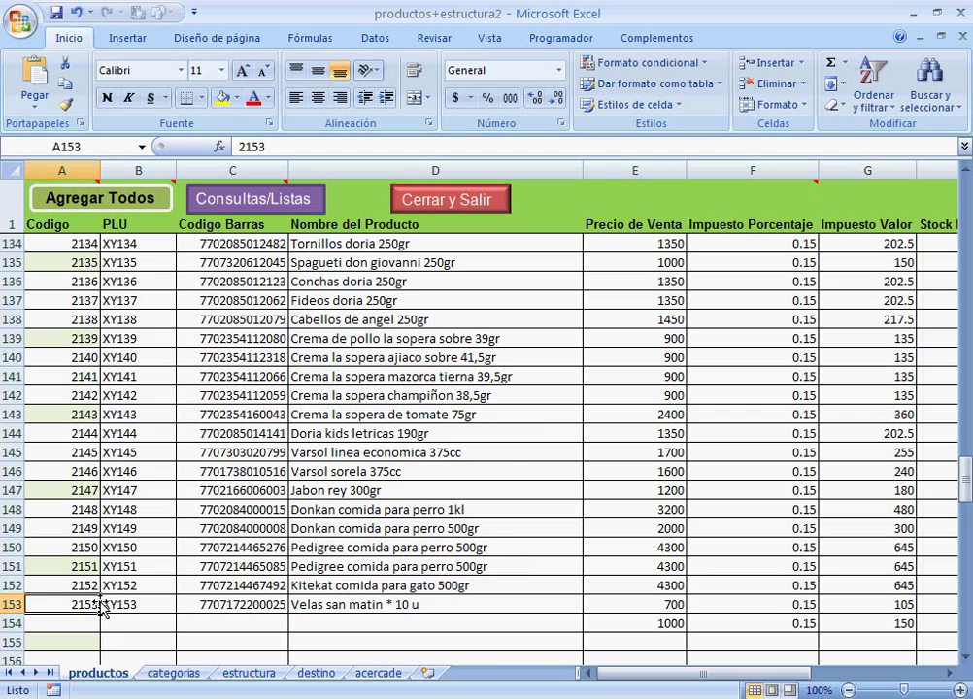
{"action": "key", "text": "Page_Up"}
{"action": "key", "text": "Page_Up"}
{"action": "key", "text": "Page_Up"}
{"action": "key", "text": "Page_Up"}
{"action": "key", "text": "Page_Up"}
{"action": "key", "text": "Page_Up"}
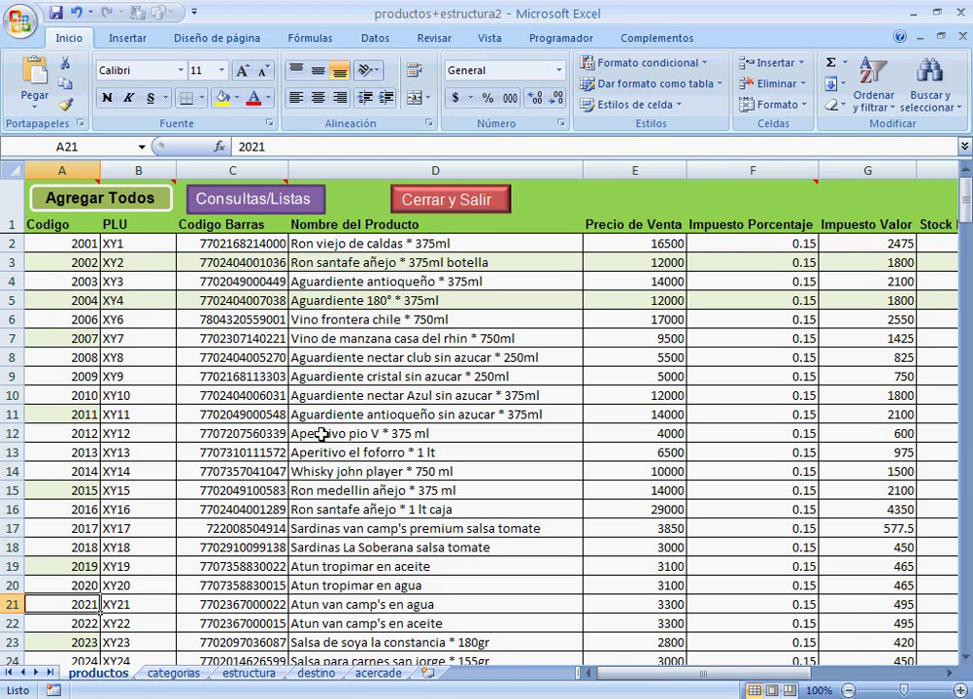
{"action": "left_click", "coordinate": [77, 257]}
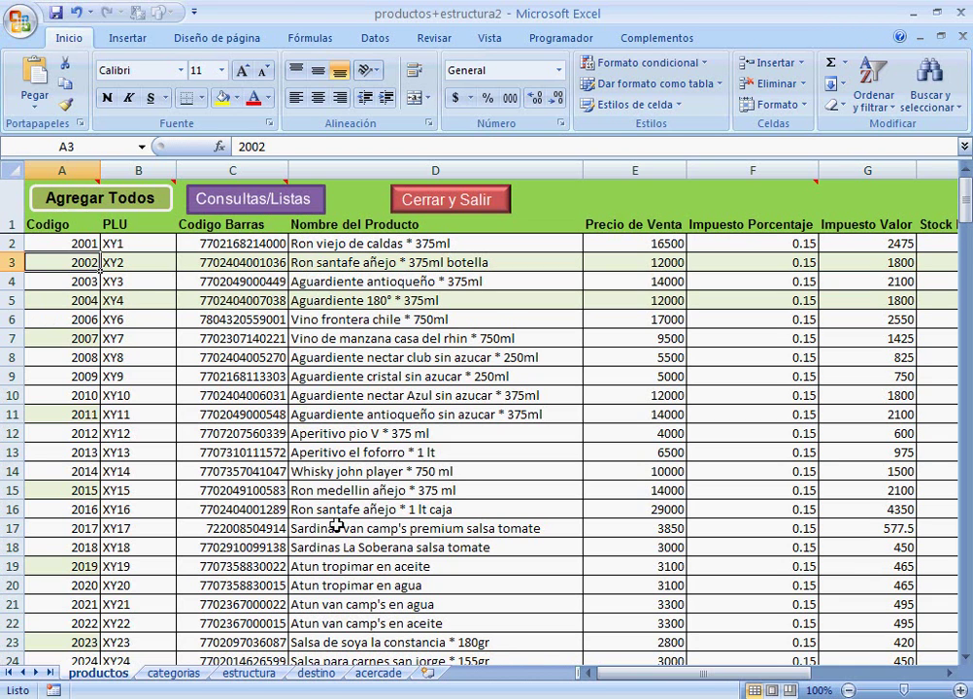
- Examine the category names on the categorias sheet and return to the productos sheet
{"action": "left_click", "coordinate": [199, 675]}
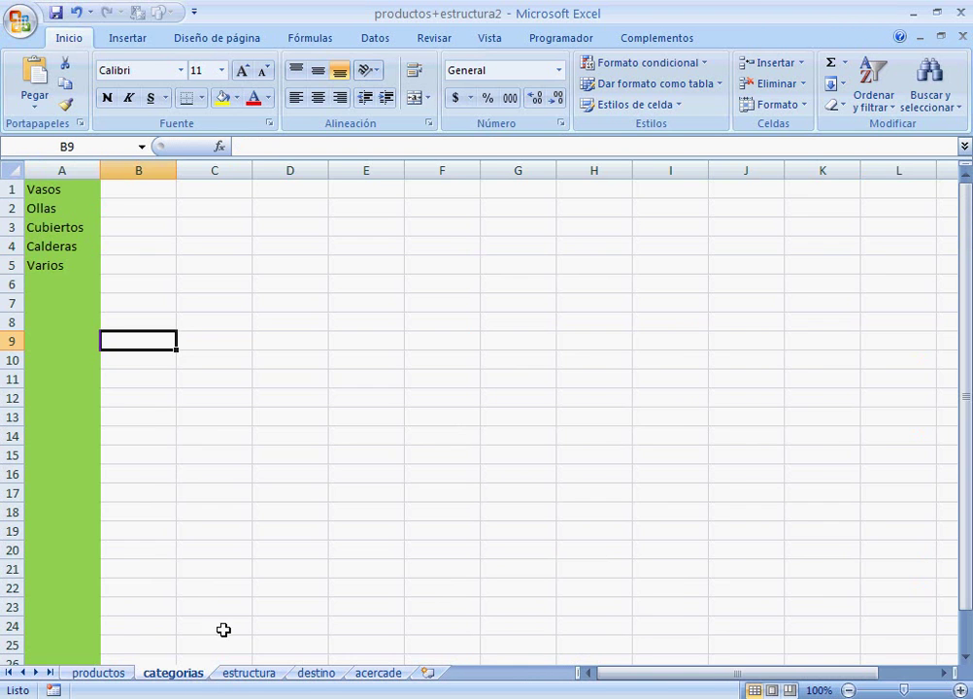
{"action": "left_click", "coordinate": [26, 245]}
{"action": "left_click", "coordinate": [50, 202]}
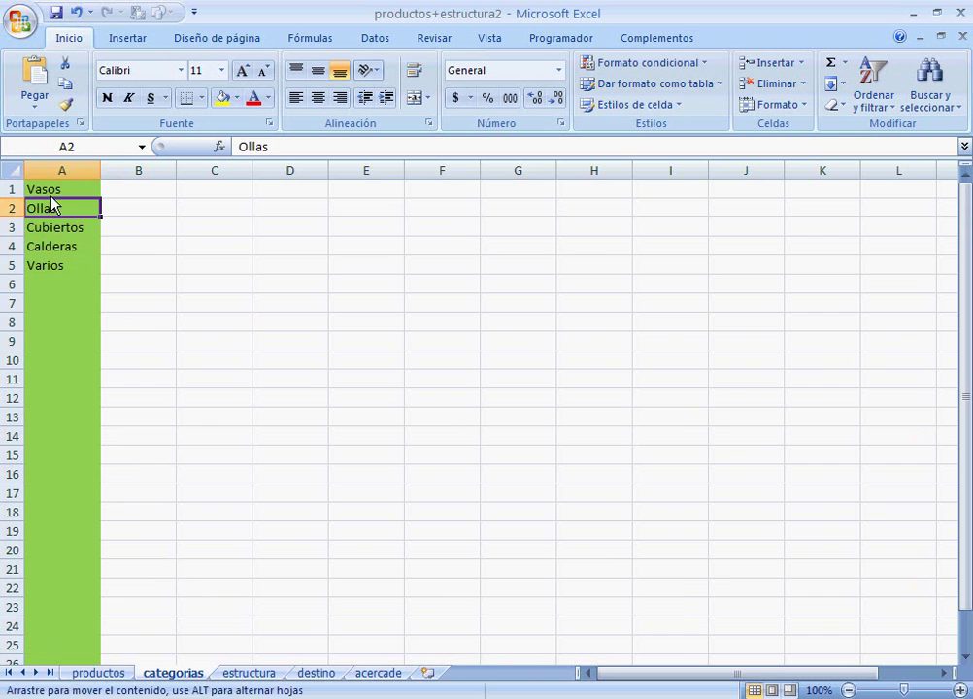
{"action": "left_click", "coordinate": [56, 188]}
{"action": "left_click", "coordinate": [98, 673]}
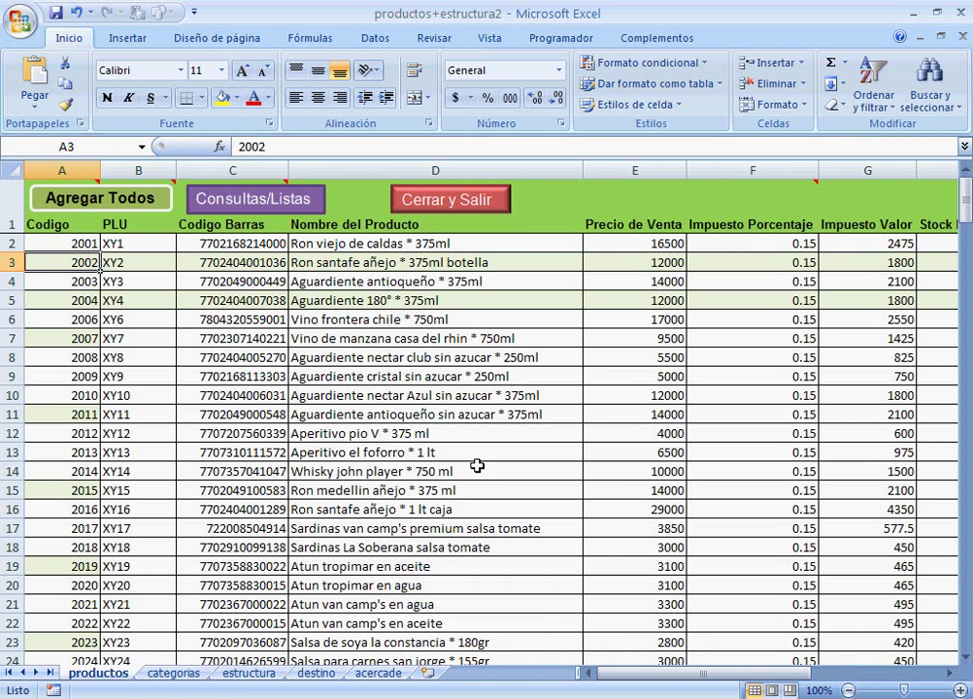
- Set the Categoria of the first product, in cell M2, to Ollas
{"action": "left_click", "coordinate": [518, 362]}
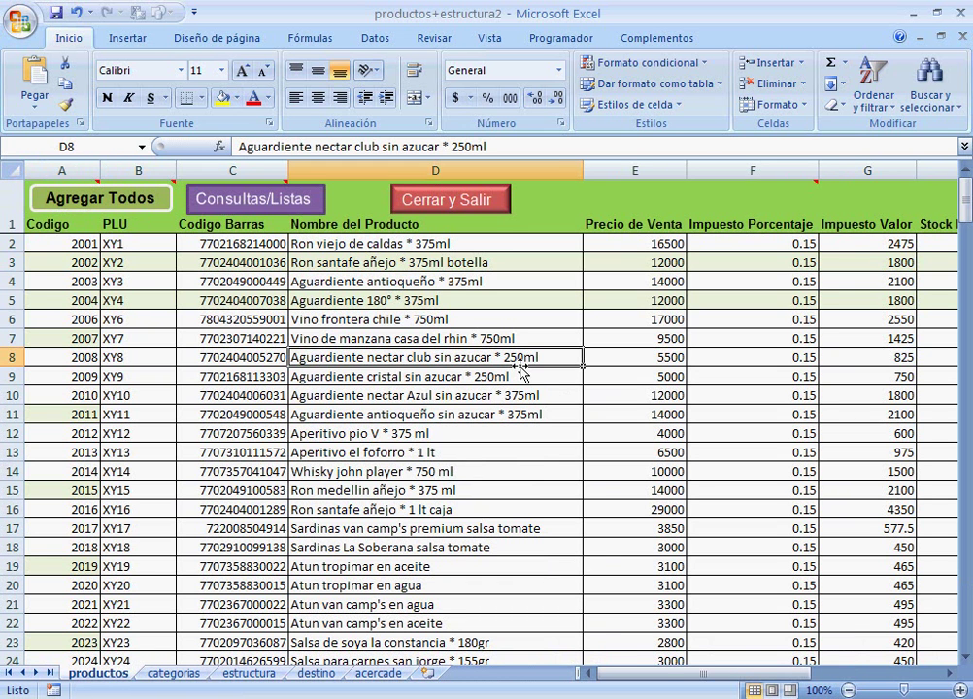
{"action": "key", "text": "Right"}
{"action": "key", "text": "Right"}
{"action": "key", "text": "Right"}
{"action": "key", "text": "Right"}
{"action": "key", "text": "Right"}
{"action": "key", "text": "Right"}
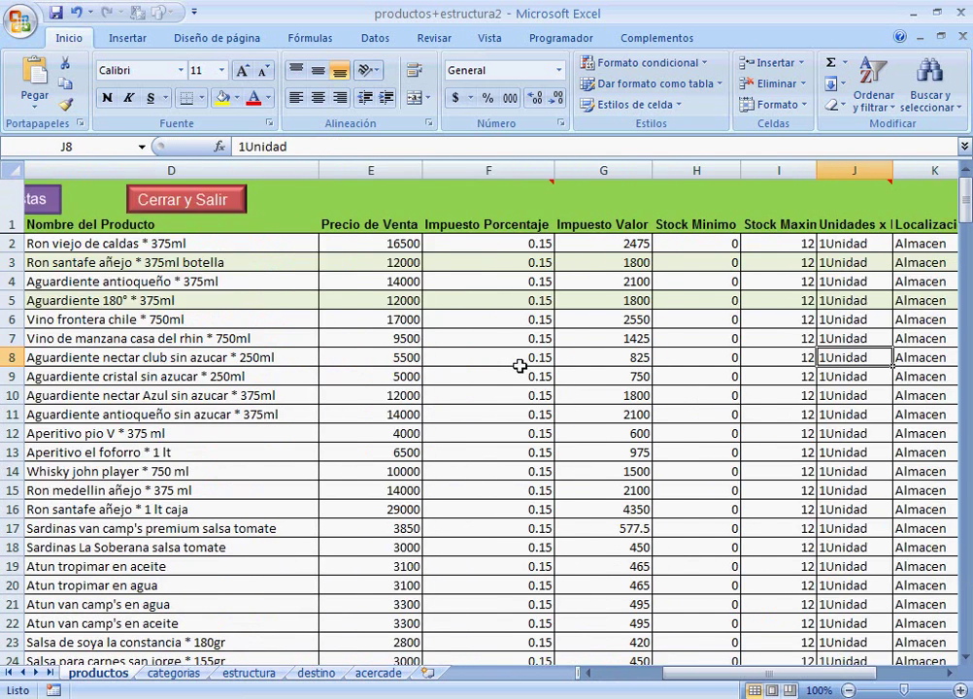
{"action": "key", "text": "Right"}
{"action": "key", "text": "Right"}
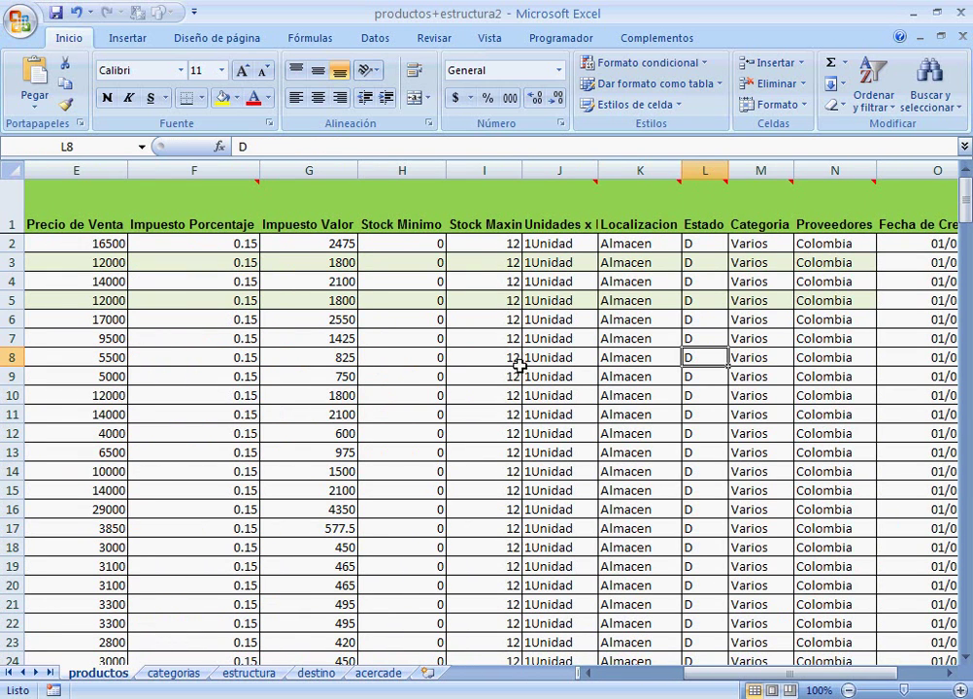
{"action": "left_click", "coordinate": [747, 245]}
{"action": "left_click", "coordinate": [800, 245]}
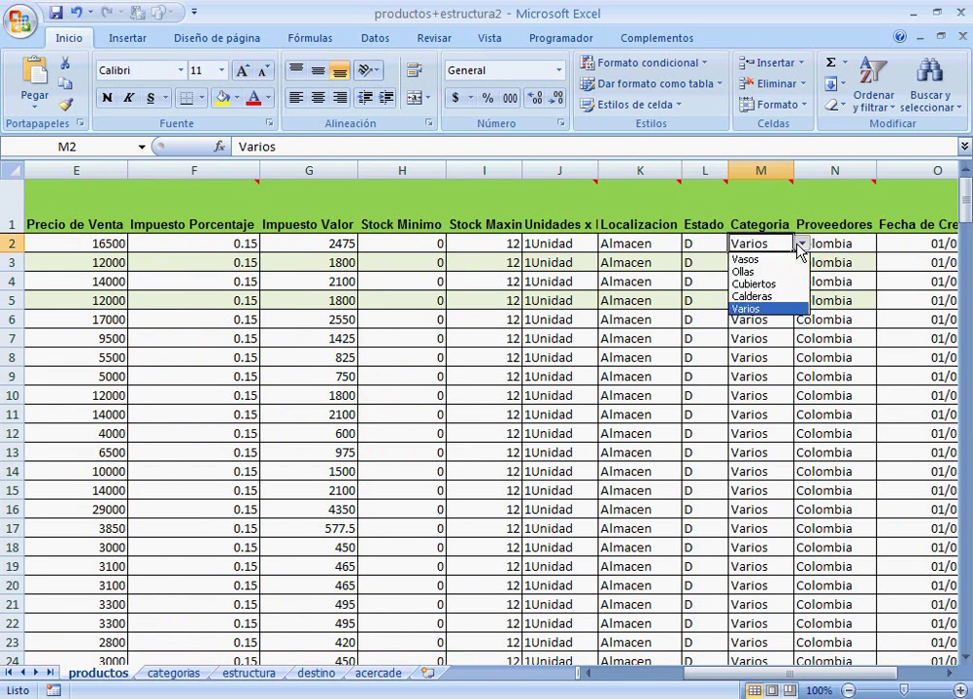
{"action": "left_click", "coordinate": [755, 272]}
{"action": "left_click", "coordinate": [447, 319]}
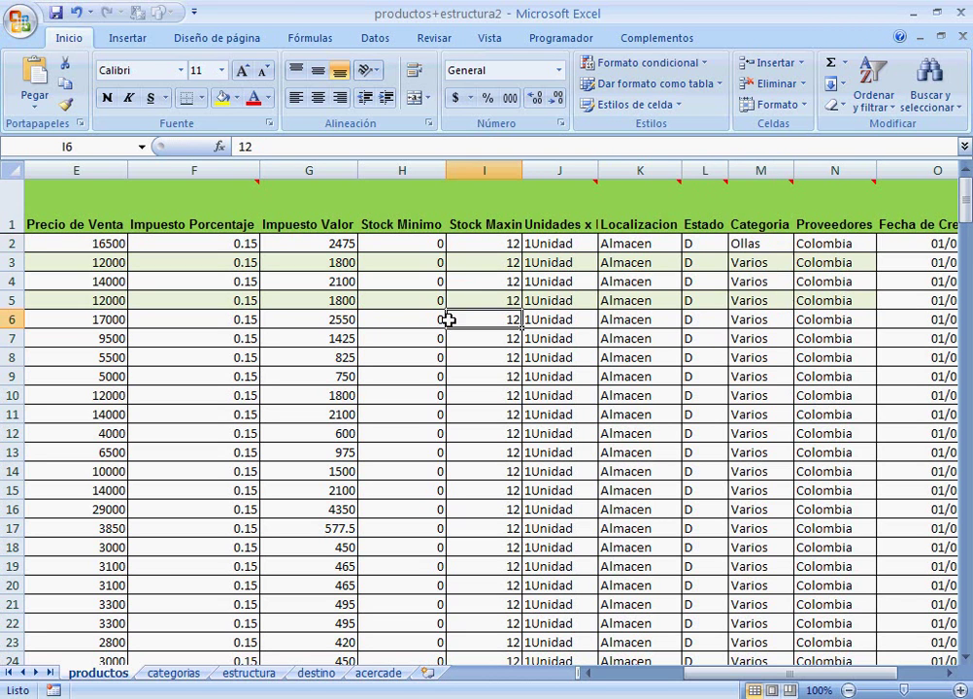
- Check the first free row below the category list on the categorias sheet and go back to productos
{"action": "left_click", "coordinate": [183, 677]}
{"action": "left_click", "coordinate": [39, 284]}
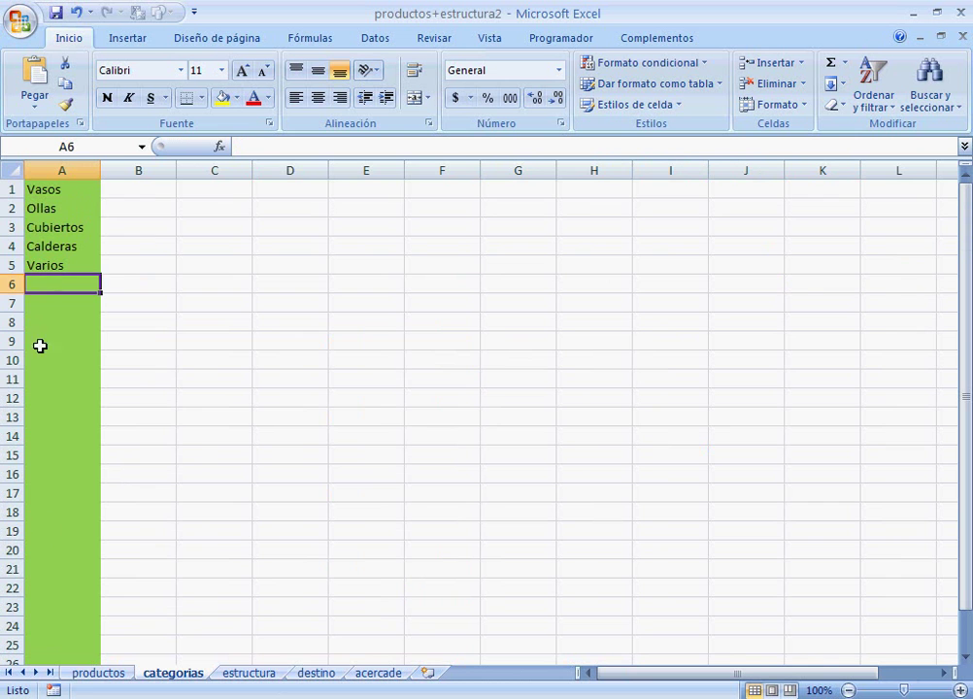
{"action": "left_click", "coordinate": [98, 673]}
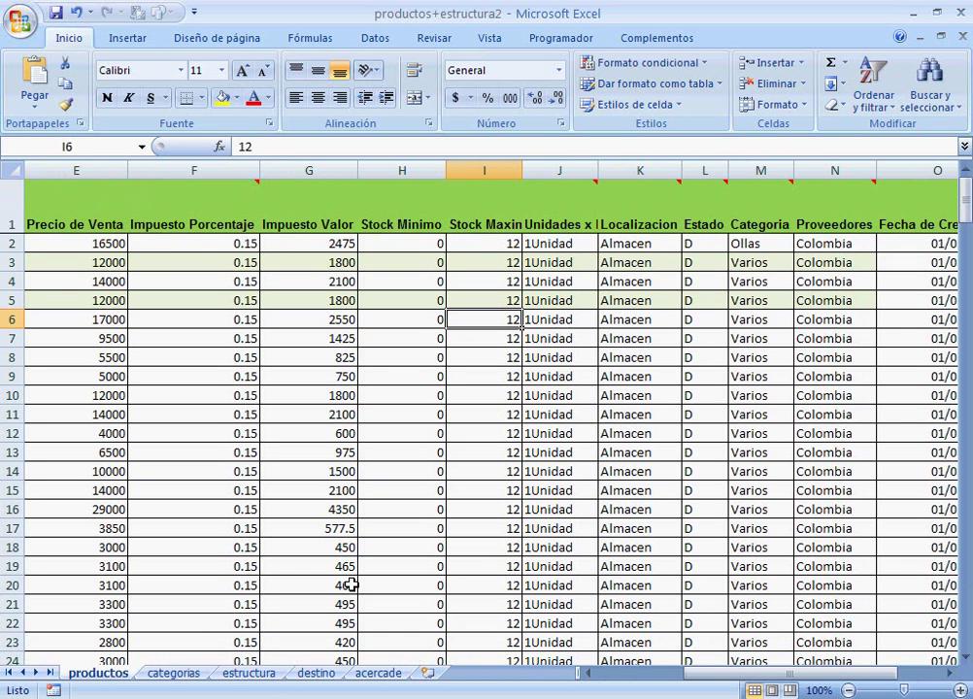
- Clear all field definitions below the header row on the estructura sheet, range A2:E17
{"action": "left_click", "coordinate": [251, 673]}
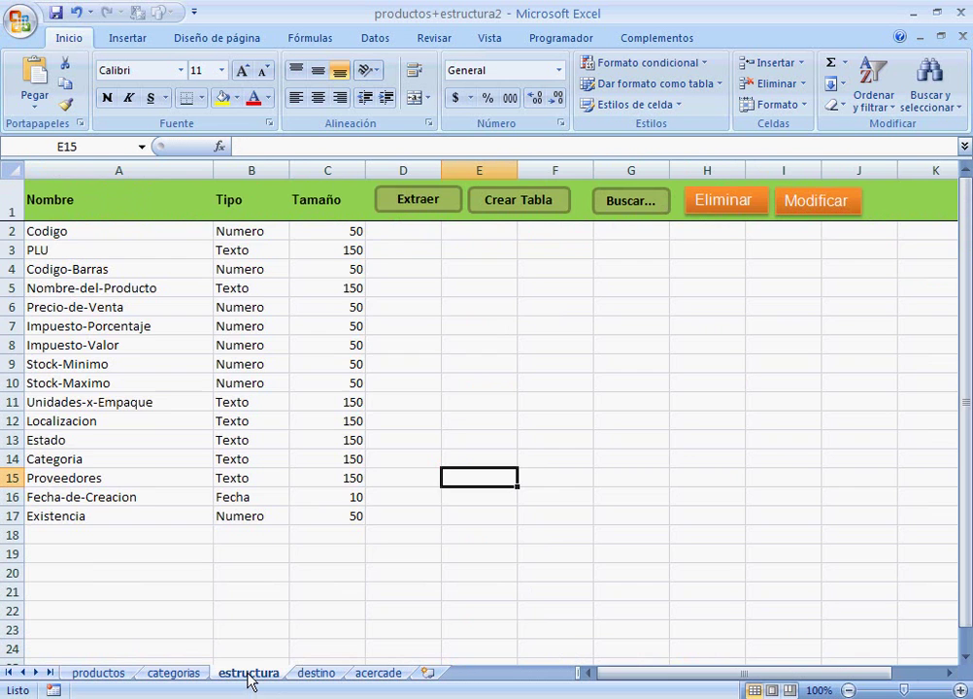
{"action": "left_click_drag", "start_coordinate": [45, 231], "coordinate": [461, 506]}
{"action": "key", "text": "Delete"}
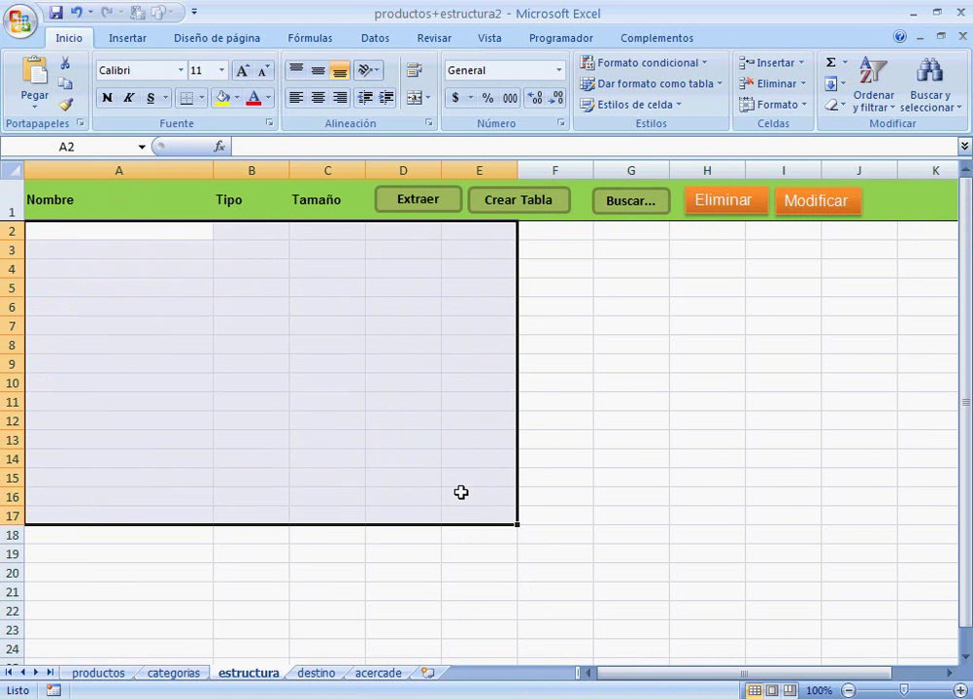
{"action": "left_click", "coordinate": [553, 441]}
- Review the Codigo Barras, Nombre del Producto and Precio de Venta columns on the productos sheet
{"action": "left_click", "coordinate": [107, 675]}
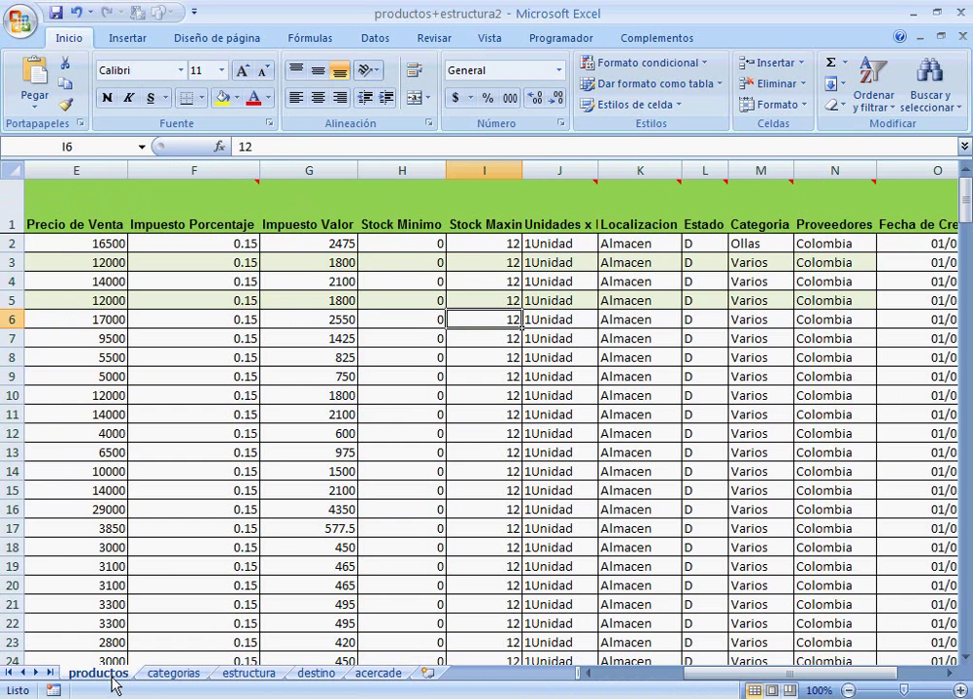
{"action": "left_click_drag", "start_coordinate": [748, 673], "coordinate": [665, 679]}
{"action": "left_click", "coordinate": [233, 244]}
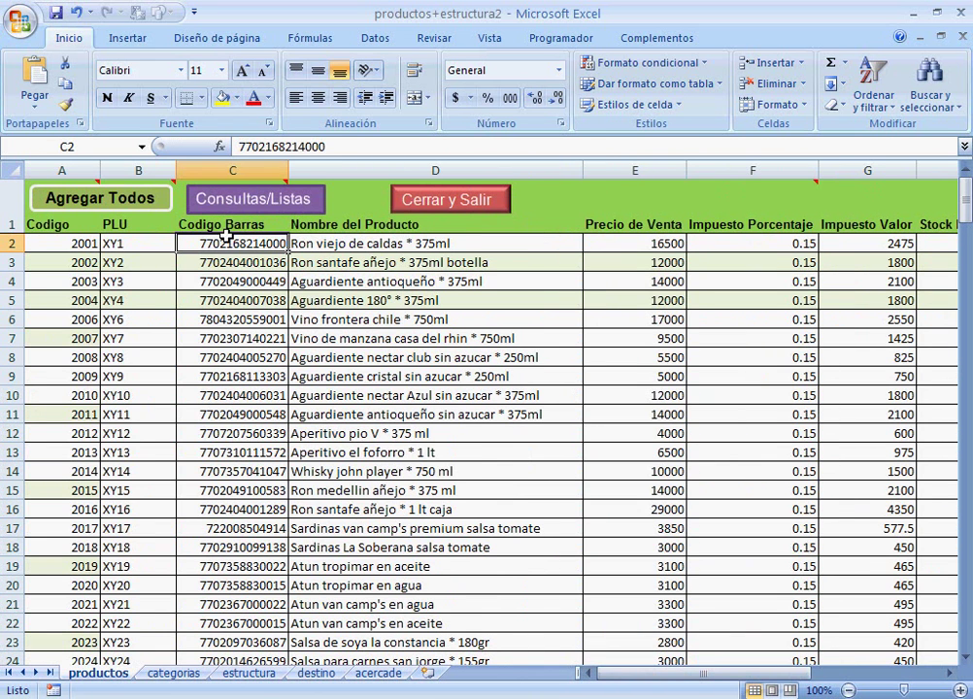
{"action": "left_click", "coordinate": [378, 248]}
{"action": "left_click", "coordinate": [636, 260]}
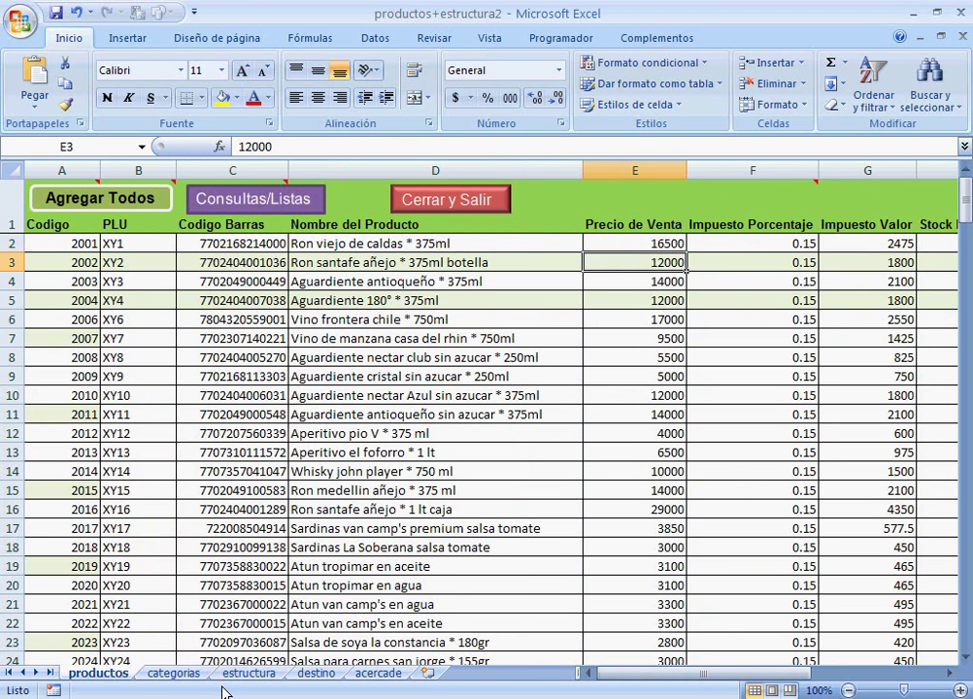
- Extract the field names, types and sizes into the estructura sheet, check the Codigo entry and return to the productos sheet
{"action": "left_click", "coordinate": [248, 674]}
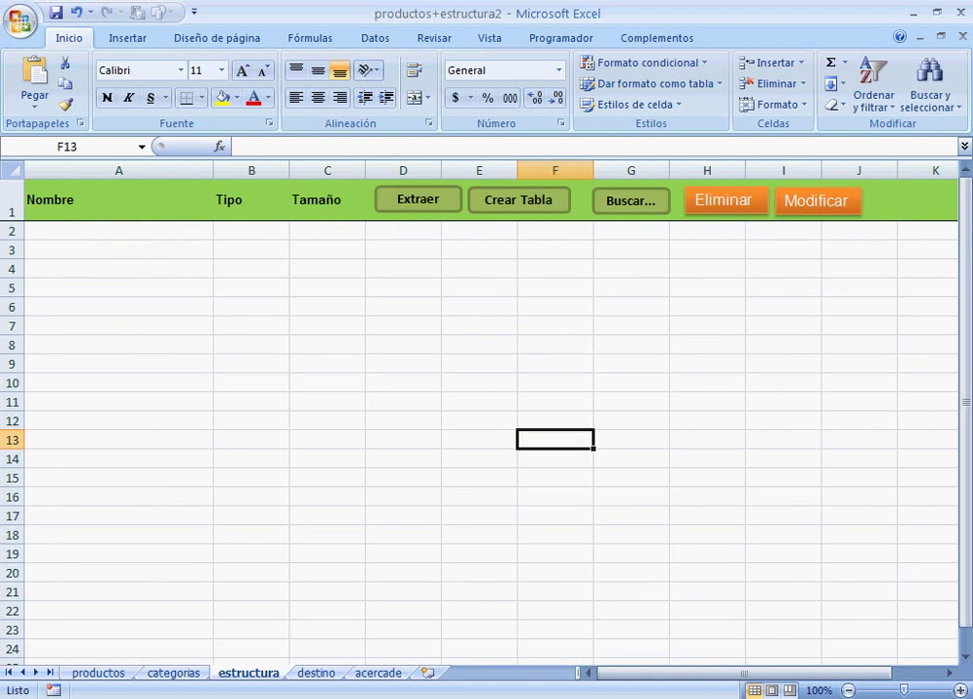
{"action": "left_click", "coordinate": [415, 201]}
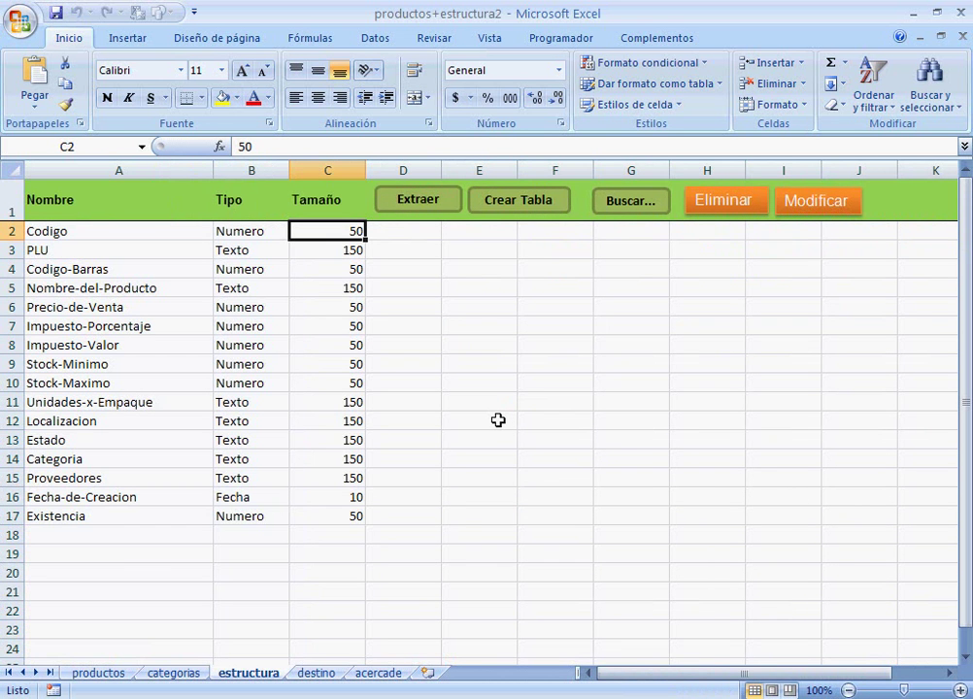
{"action": "left_click", "coordinate": [102, 230]}
{"action": "left_click", "coordinate": [243, 232]}
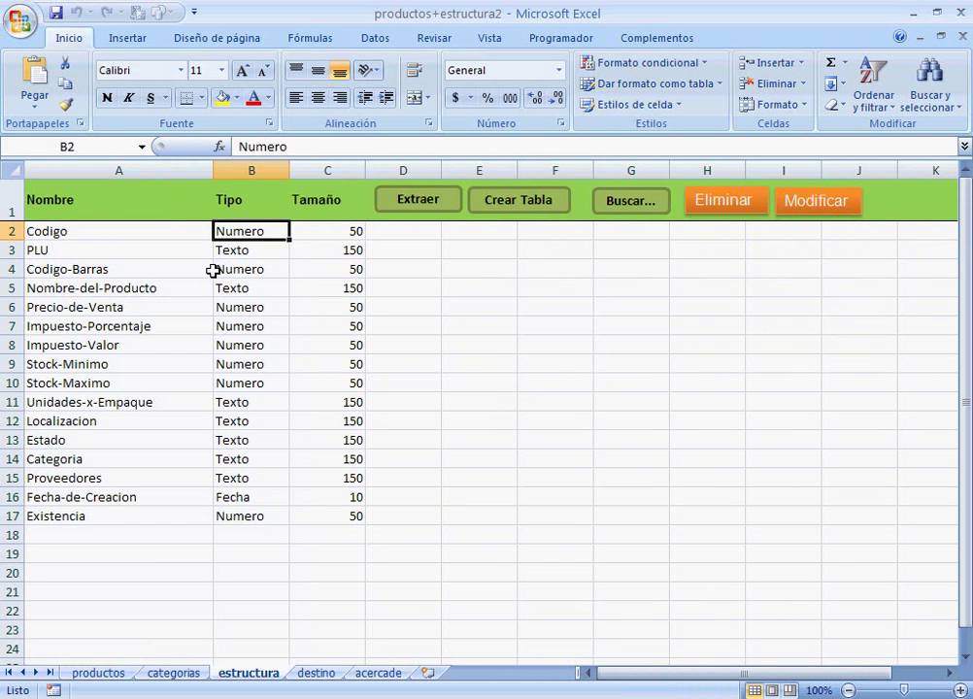
{"action": "left_click", "coordinate": [113, 675]}
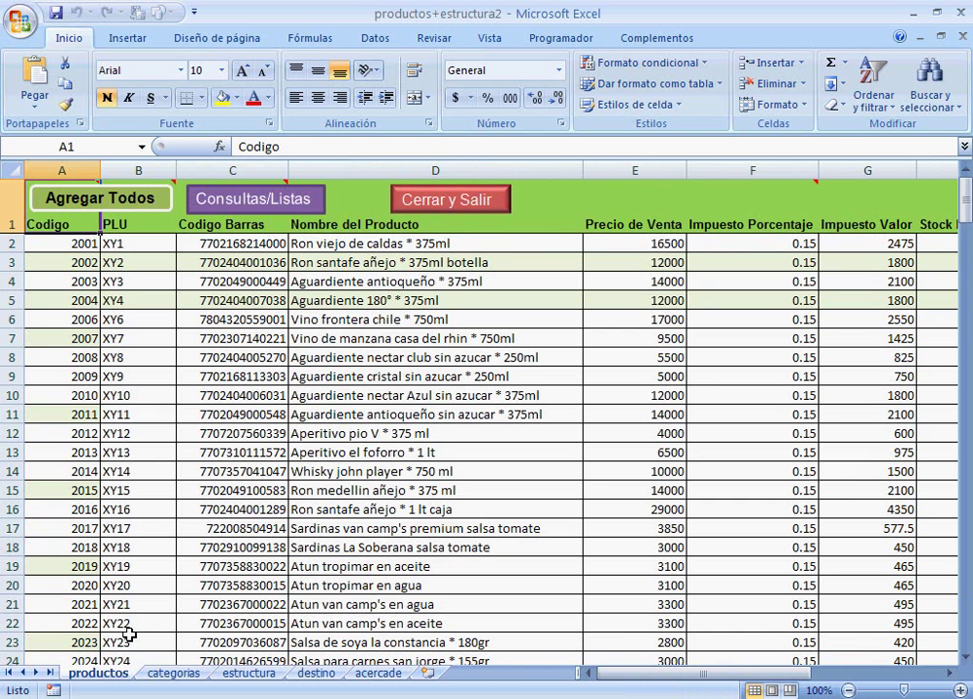
- Compare the first product's Codigo, PLU and Codigo Barras with the field types on the estructura sheet, including the Fecha-de-Creacion type
{"action": "left_click", "coordinate": [80, 247]}
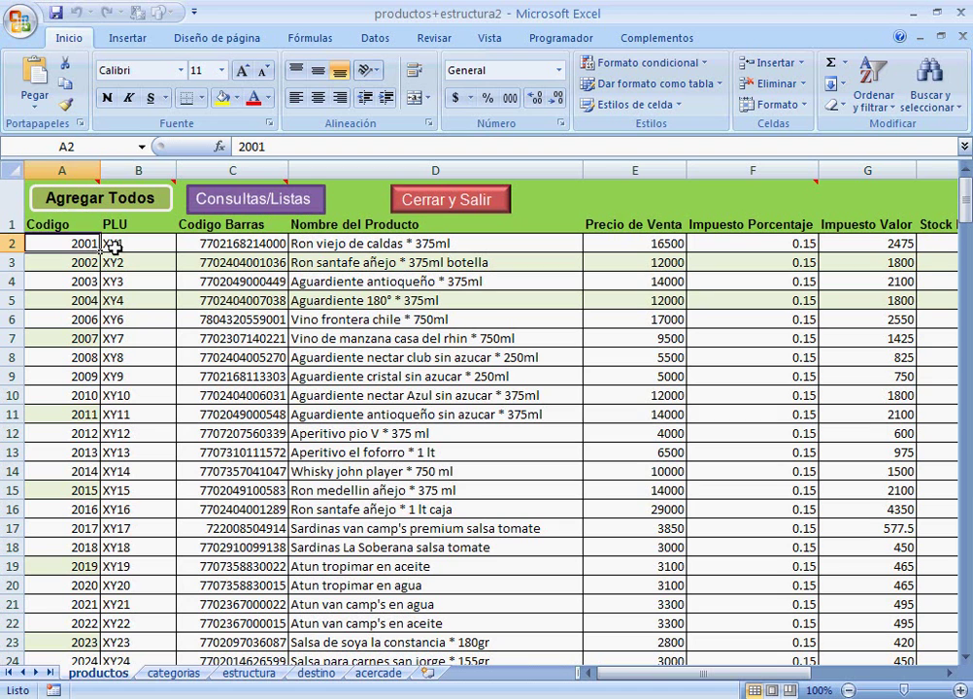
{"action": "left_click", "coordinate": [115, 246]}
{"action": "left_click", "coordinate": [252, 245]}
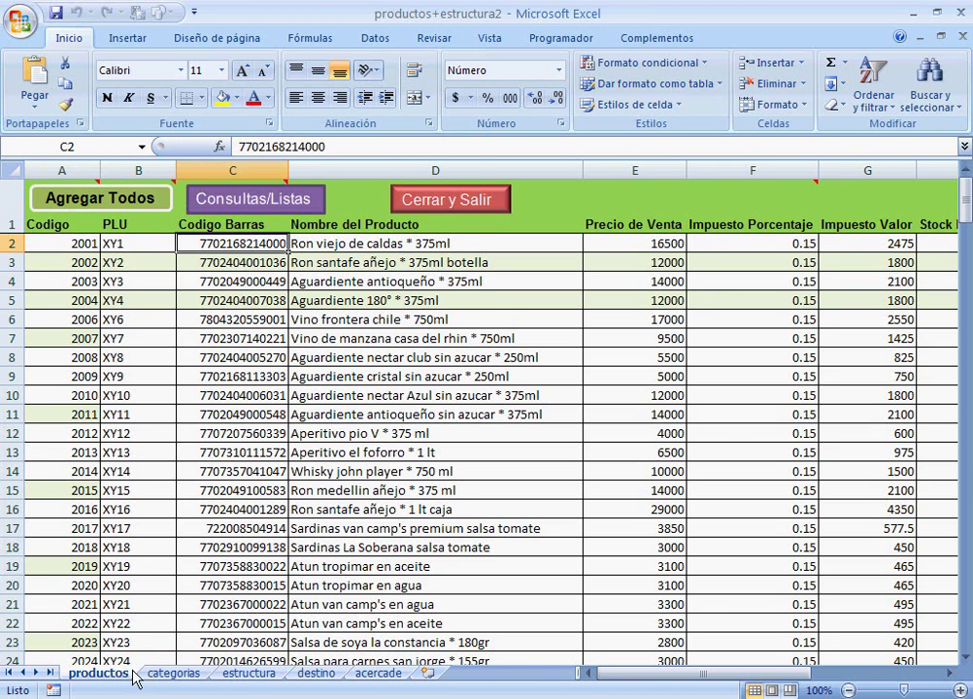
{"action": "left_click", "coordinate": [249, 673]}
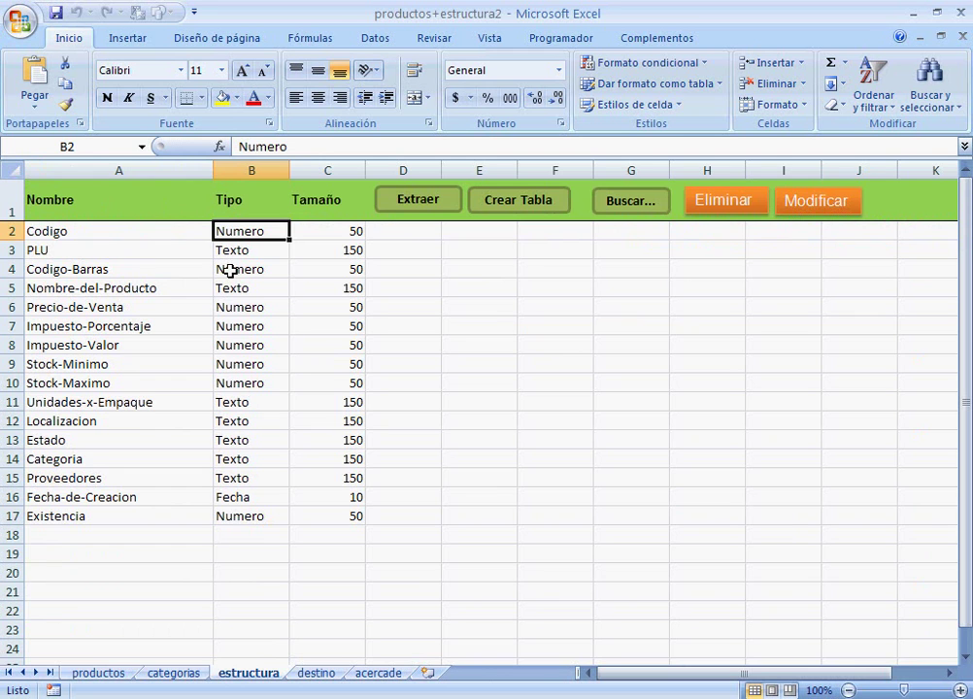
{"action": "left_click", "coordinate": [234, 497]}
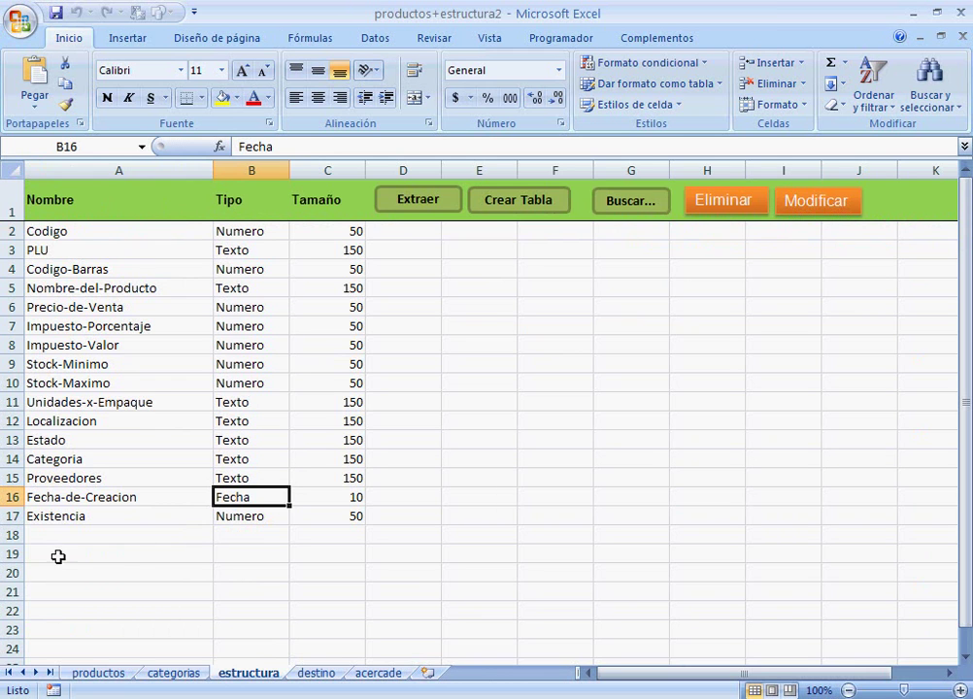
- Review the product columns through Fecha de Creacion on the productos sheet, check that column's first entry and return to estructura
{"action": "left_click", "coordinate": [98, 673]}
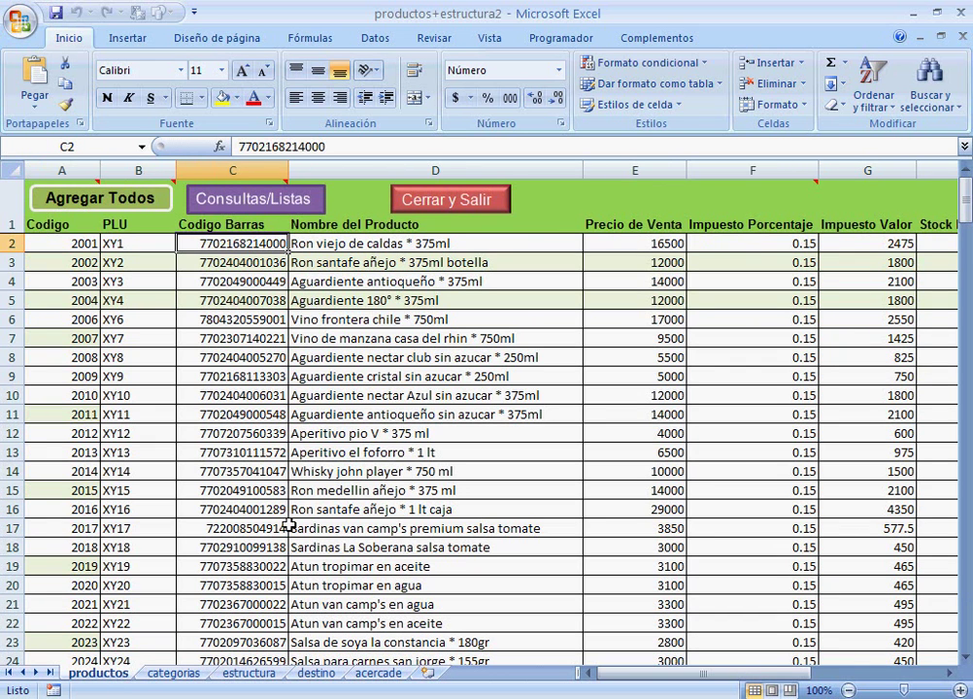
{"action": "key", "text": "Down"}
{"action": "key", "text": "Right"}
{"action": "key", "text": "Right"}
{"action": "key", "text": "Right"}
{"action": "key", "text": "Right"}
{"action": "key", "text": "Right"}
{"action": "key", "text": "Right"}
{"action": "key", "text": "Right"}
{"action": "key", "text": "Right"}
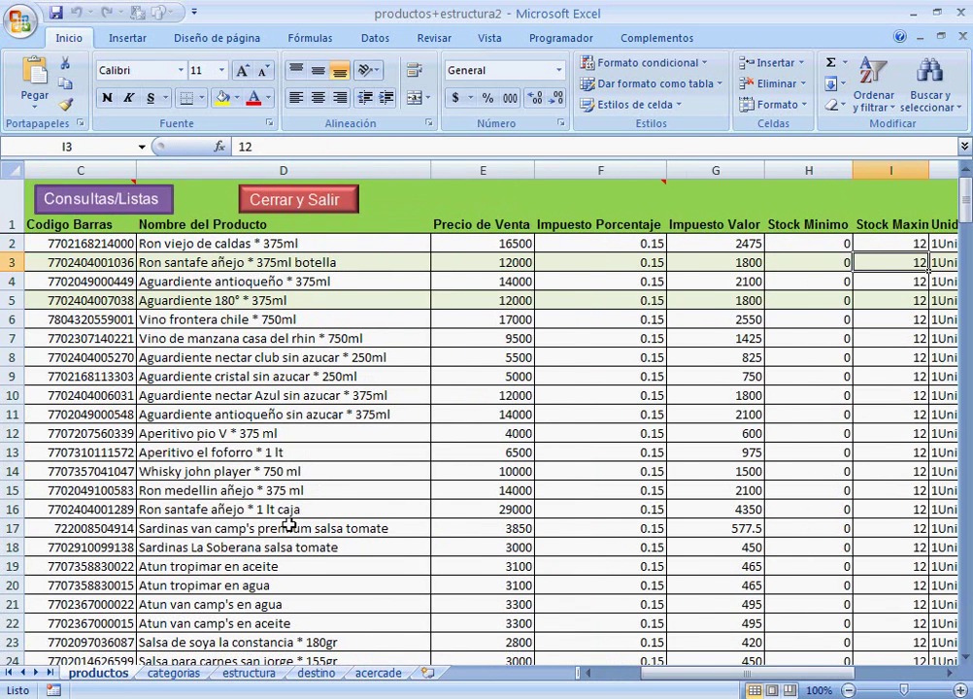
{"action": "key", "text": "Right"}
{"action": "key", "text": "Right"}
{"action": "key", "text": "Right"}
{"action": "key", "text": "Right"}
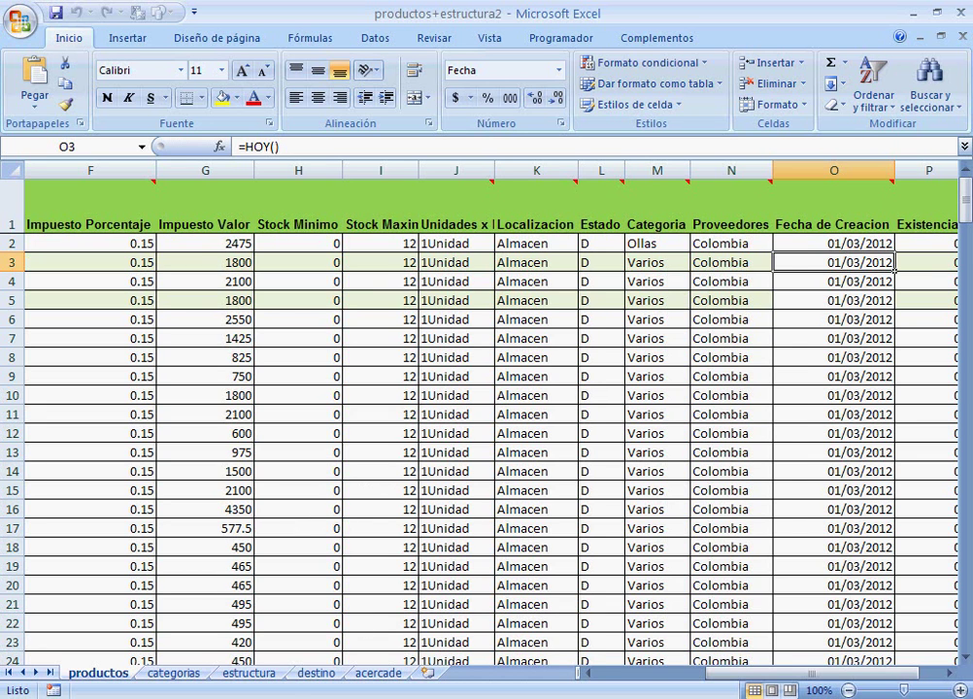
{"action": "left_click", "coordinate": [838, 244]}
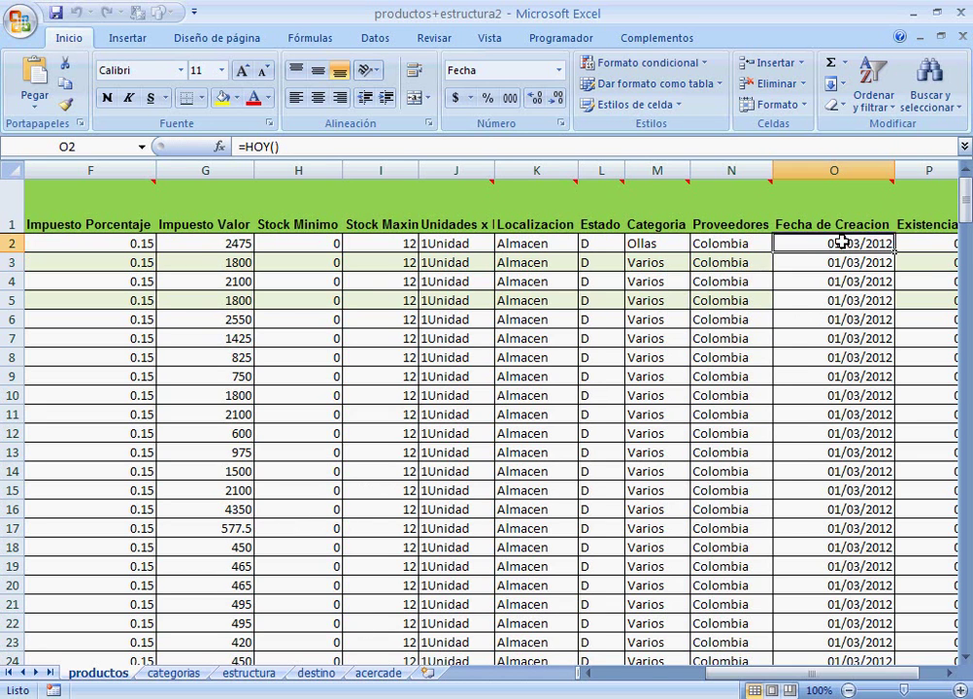
{"action": "left_click", "coordinate": [248, 673]}
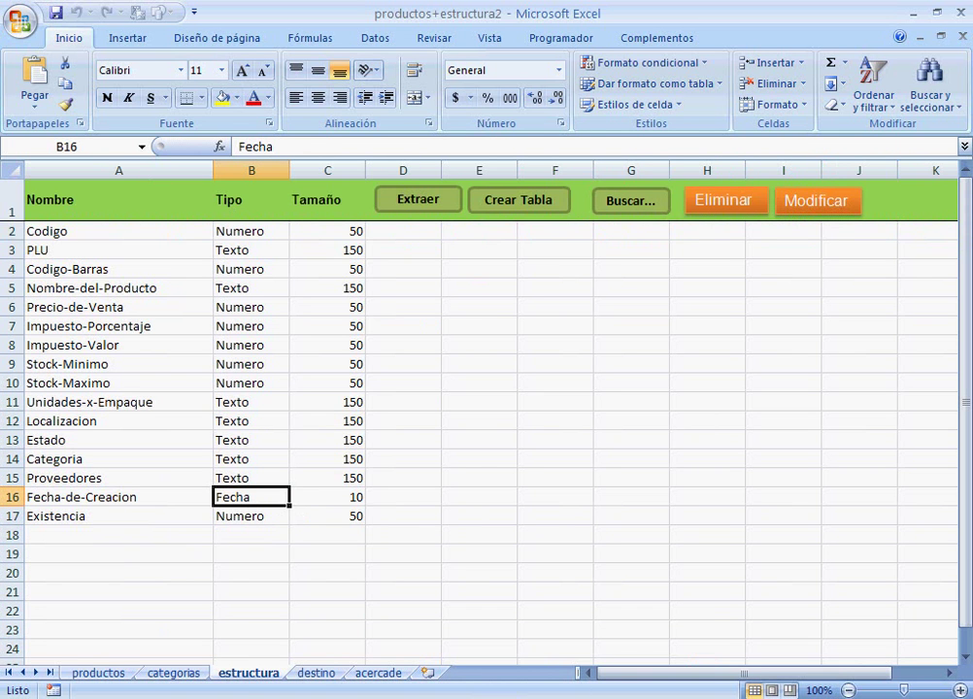
- Check the Base and Tabla entries on the destino sheet
{"action": "left_click", "coordinate": [755, 695]}
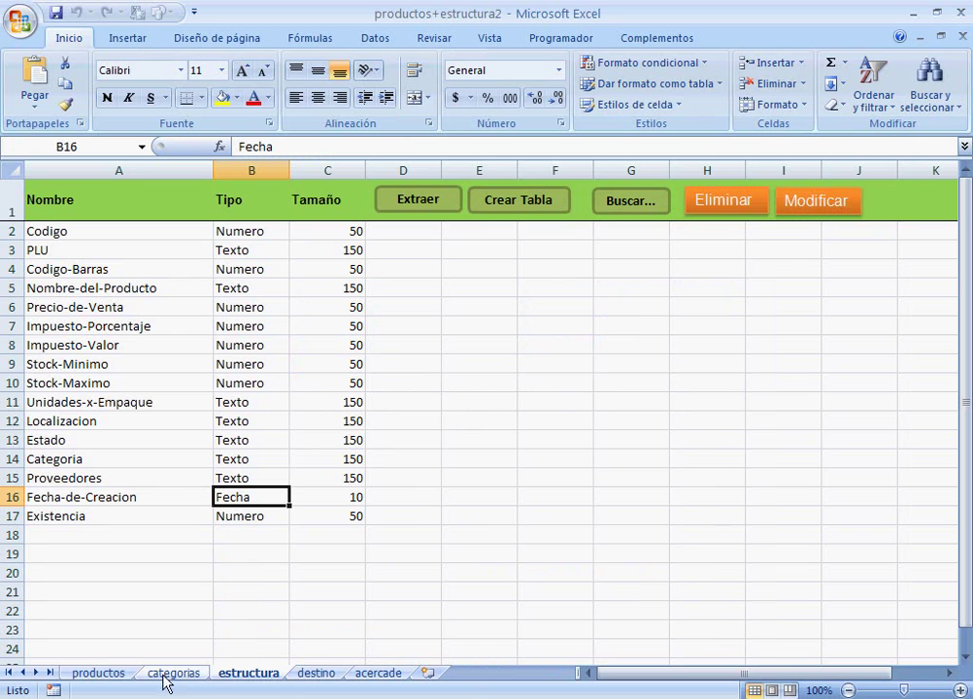
{"action": "left_click", "coordinate": [316, 673]}
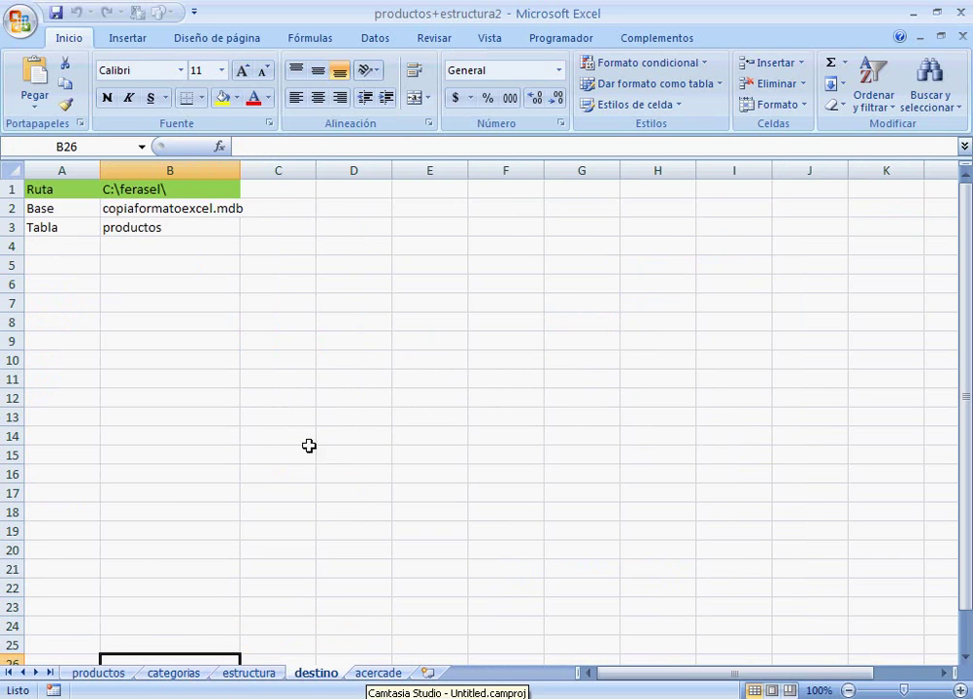
{"action": "left_click", "coordinate": [156, 209]}
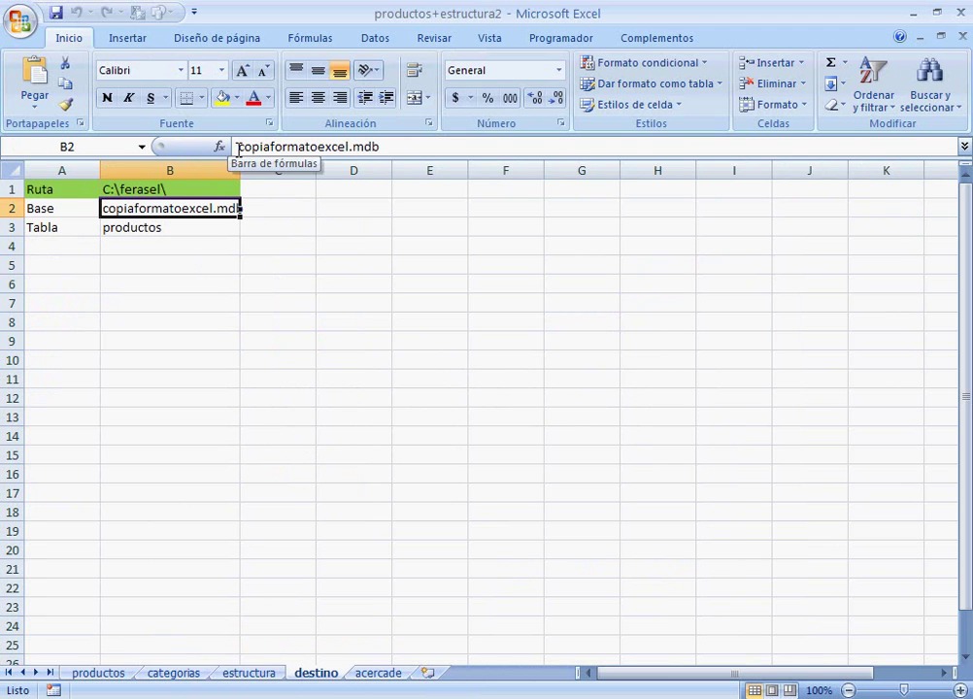
{"action": "left_click", "coordinate": [113, 228]}
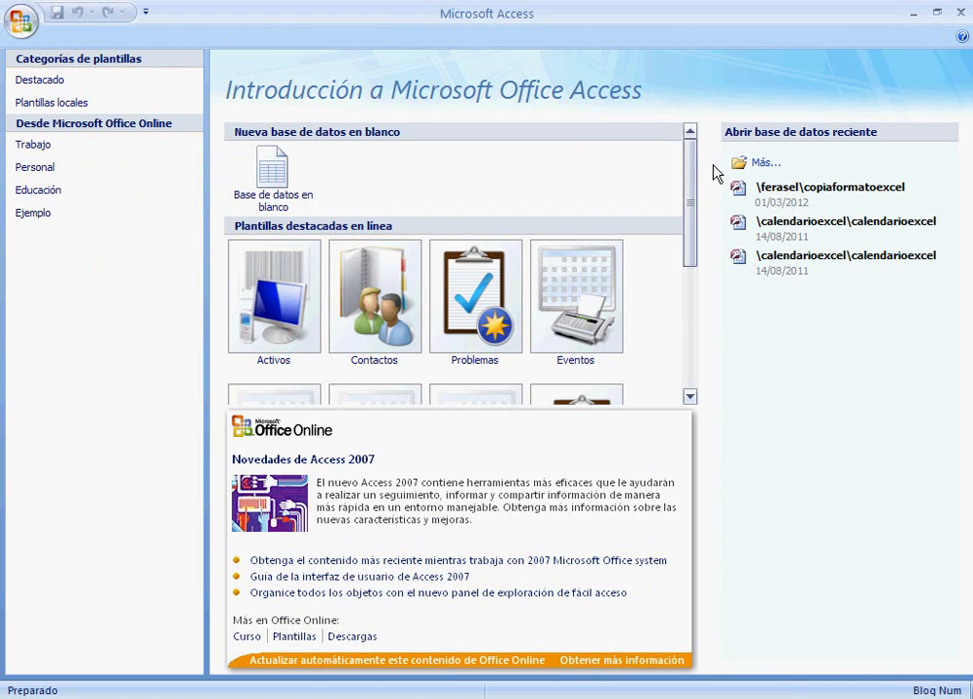
- In Access, open the recent copiaformatoexcel database with the database password, check its table list and close the database
{"action": "left_click", "coordinate": [802, 191]}
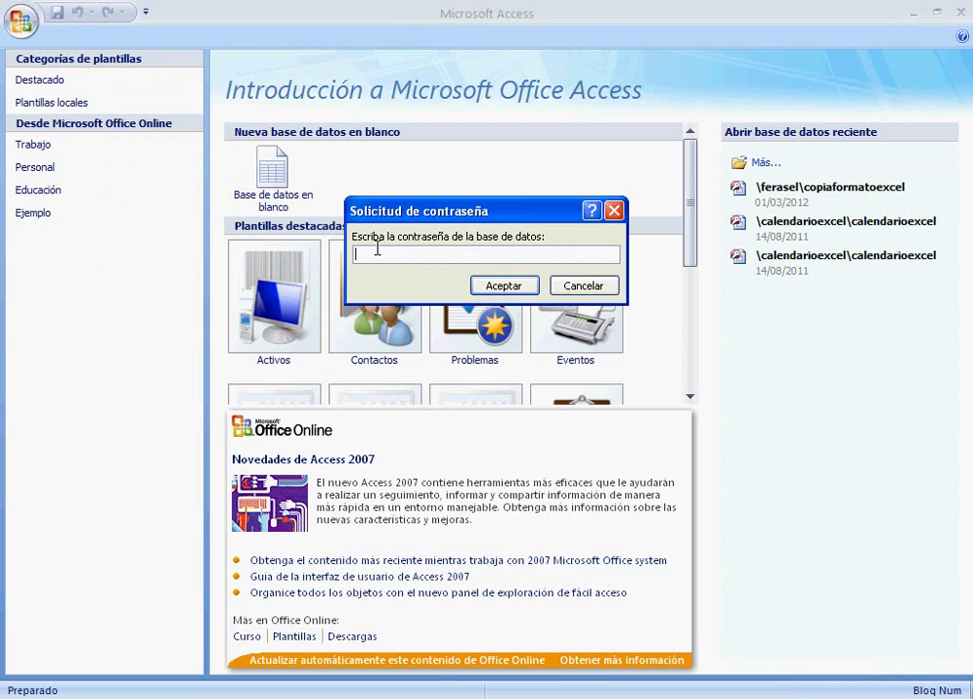
{"action": "type", "text": "********"}
{"action": "left_click", "coordinate": [503, 286]}
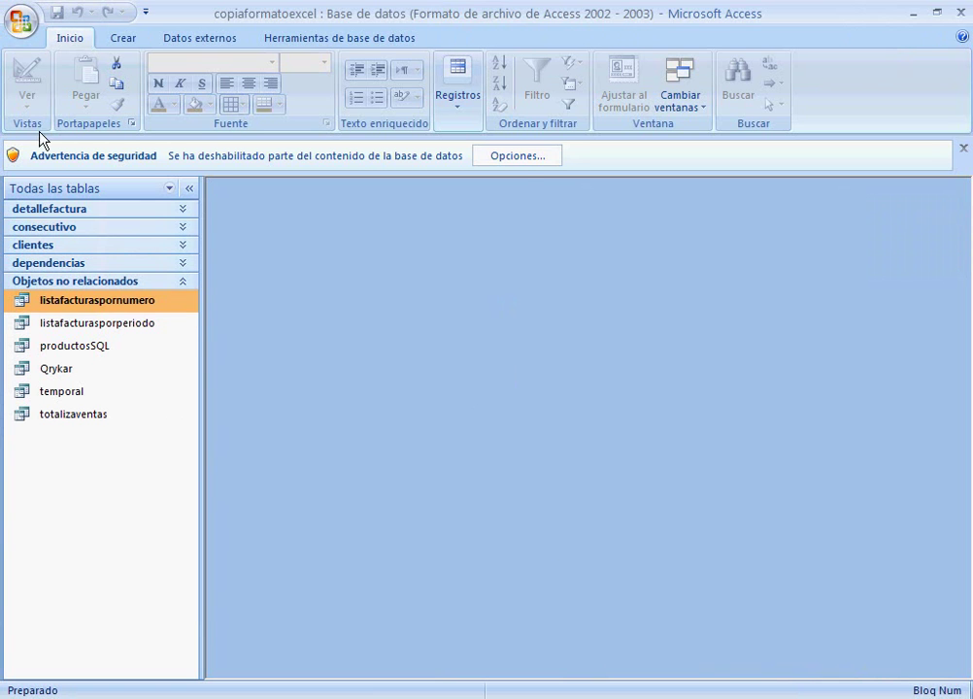
{"action": "left_click", "coordinate": [19, 23]}
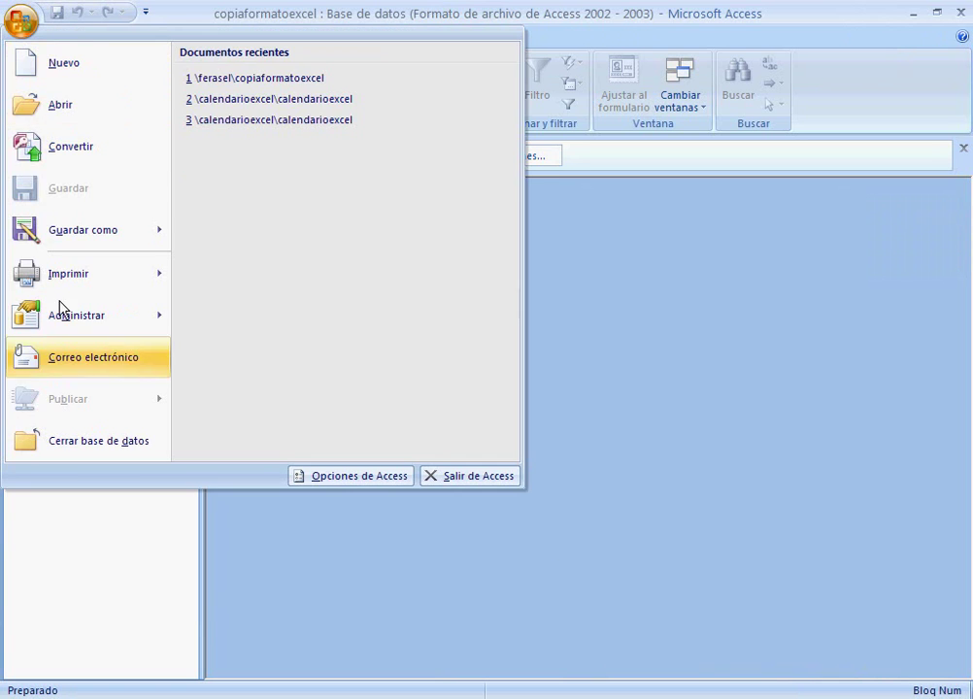
{"action": "left_click", "coordinate": [114, 439]}
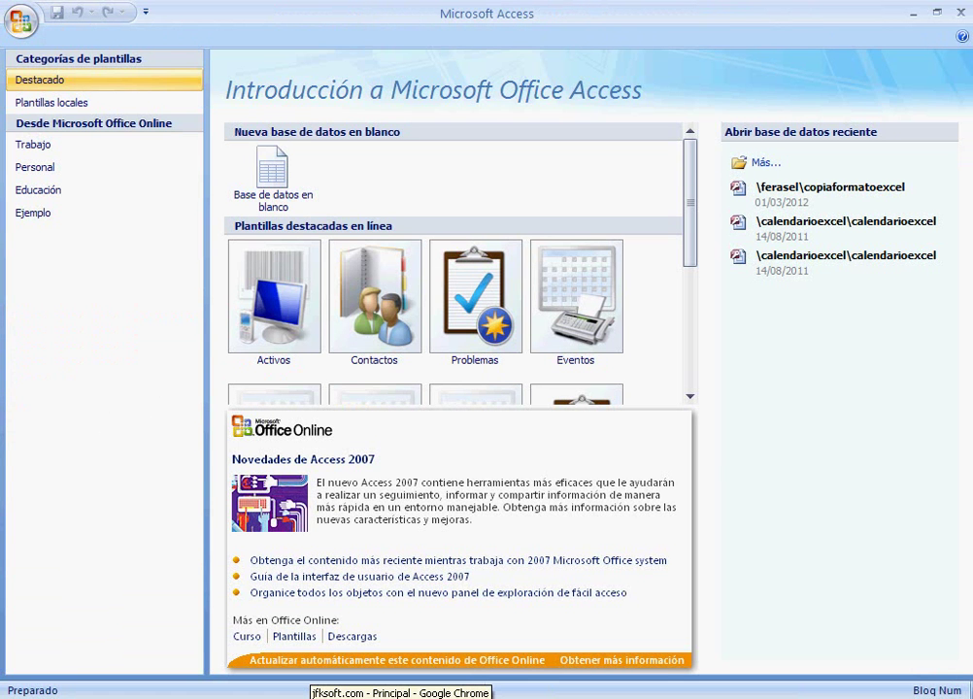
- Switch to Excel and create the productos database table from the field definitions on the estructura sheet
{"action": "left_click", "coordinate": [192, 698]}
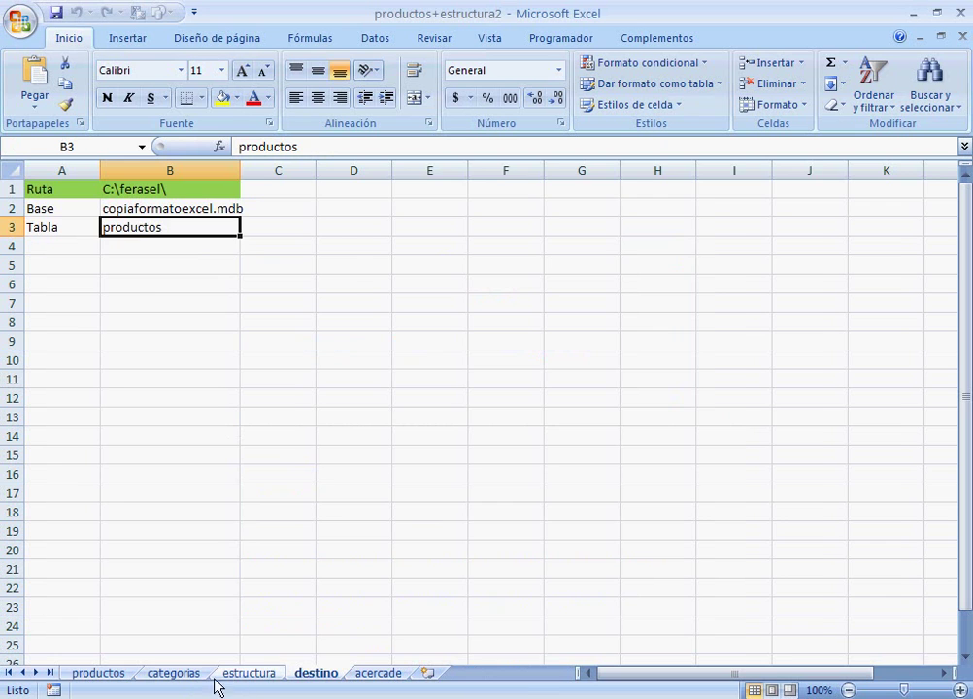
{"action": "left_click", "coordinate": [248, 675]}
{"action": "left_click", "coordinate": [471, 386]}
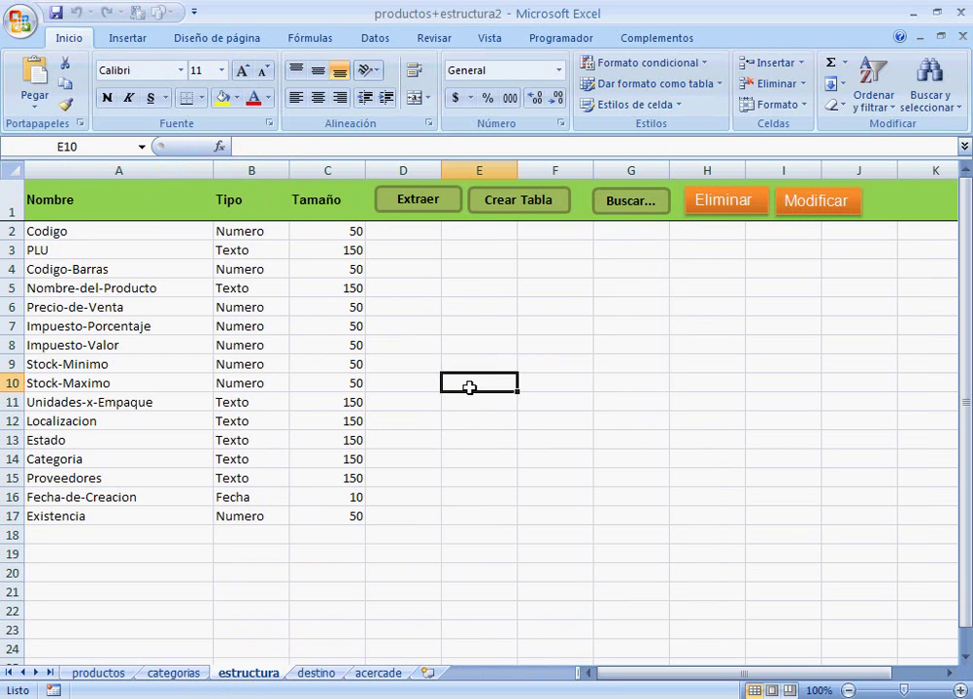
{"action": "left_click", "coordinate": [497, 202]}
{"action": "left_click", "coordinate": [484, 414]}
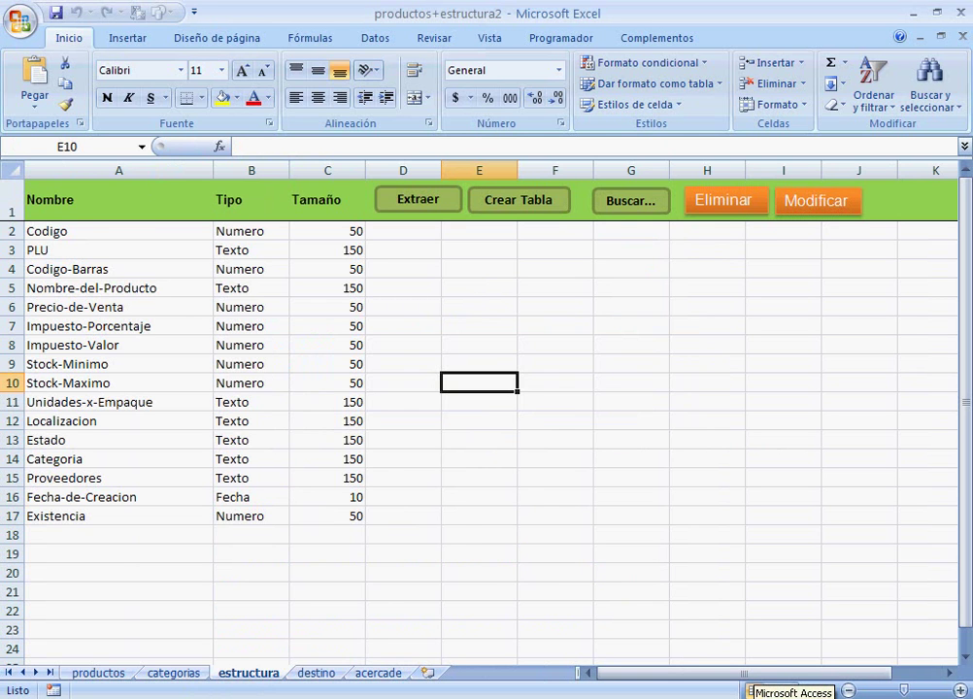
- Switch to Access, reopen the copiaformatoexcel database with the database password and accept grouping by related tables and views
{"action": "left_click", "coordinate": [757, 698]}
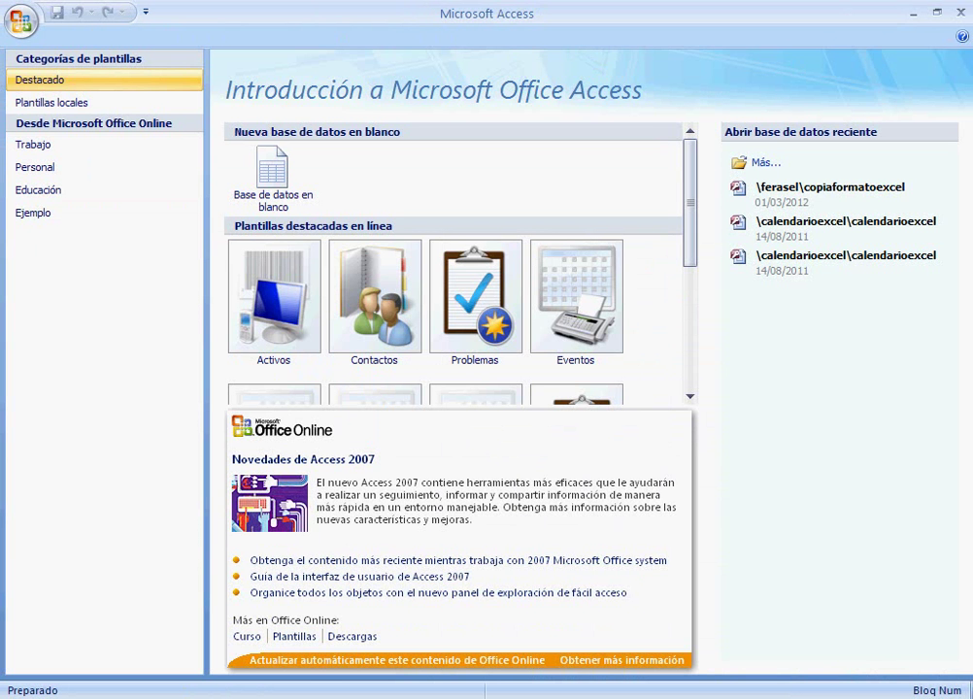
{"action": "left_click", "coordinate": [817, 198]}
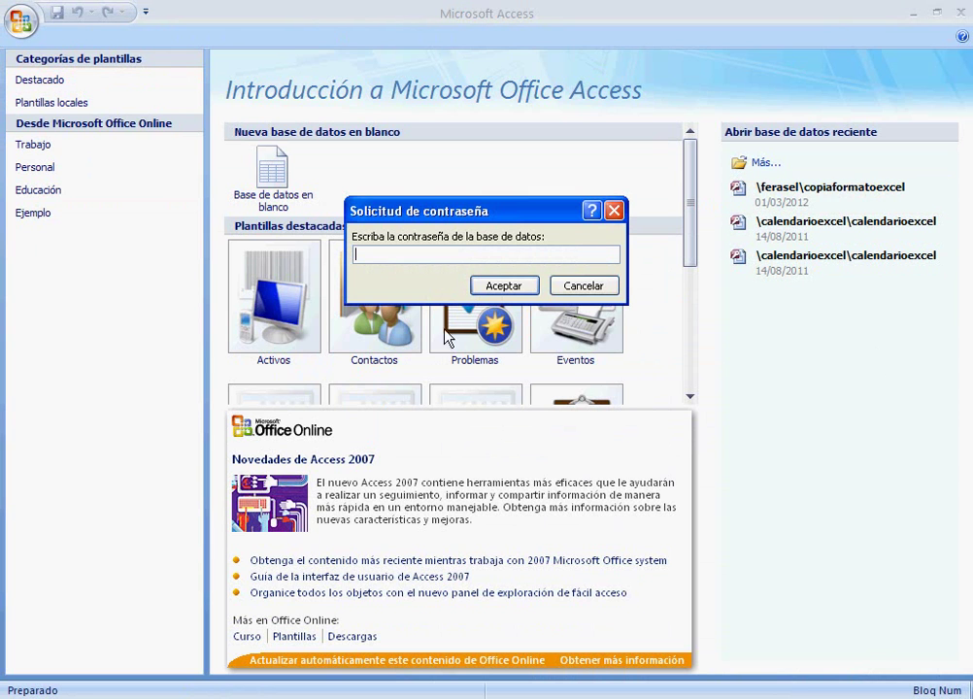
{"action": "type", "text": "********"}
{"action": "left_click", "coordinate": [504, 286]}
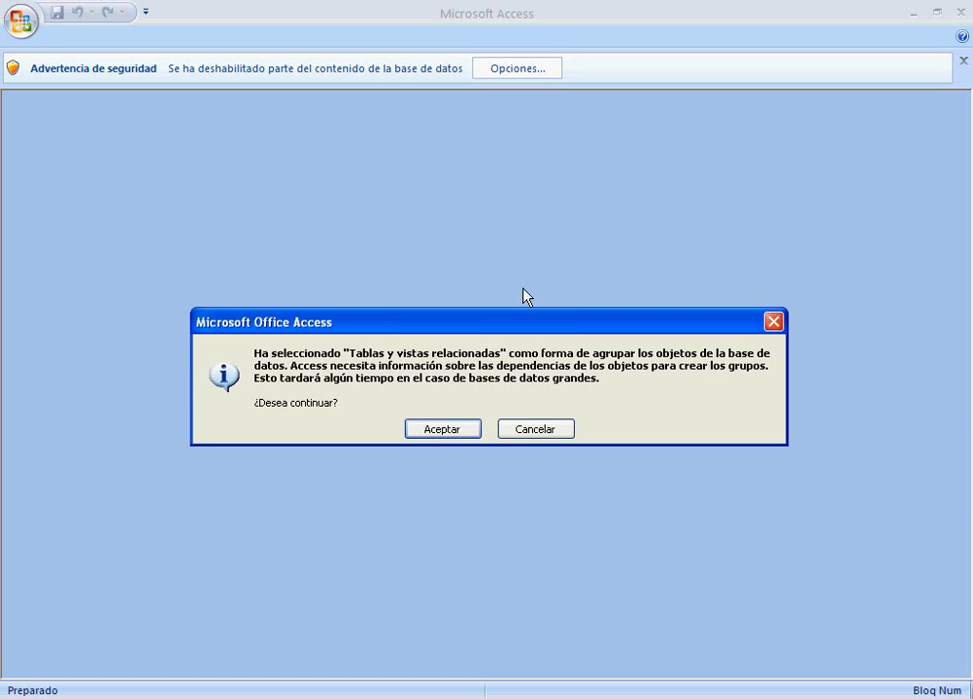
{"action": "left_click", "coordinate": [438, 430]}
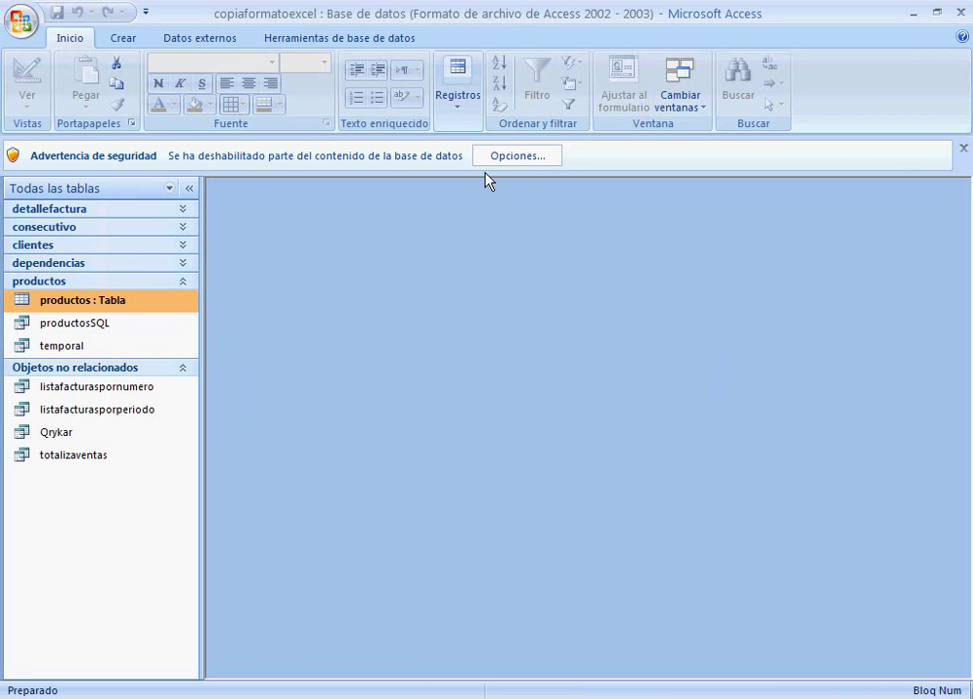
- Open the productos table, examine its field columns from Codigo through Existencia and close the table
{"action": "double_click", "coordinate": [80, 305]}
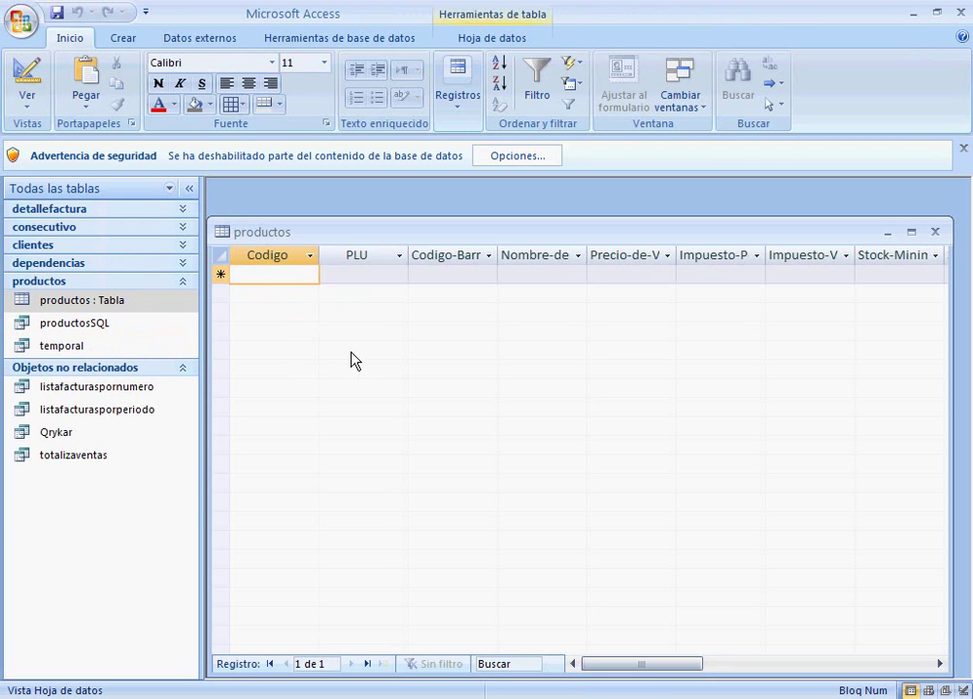
{"action": "key", "text": "Tab"}
{"action": "key", "text": "Tab"}
{"action": "key", "text": "Tab"}
{"action": "key", "text": "Tab"}
{"action": "key", "text": "Tab"}
{"action": "key", "text": "Tab"}
{"action": "key", "text": "Tab"}
{"action": "key", "text": "Tab"}
{"action": "key", "text": "Tab"}
{"action": "key", "text": "Tab"}
{"action": "key", "text": "Tab"}
{"action": "key", "text": "Tab"}
{"action": "key", "text": "Tab"}
{"action": "key", "text": "Tab"}
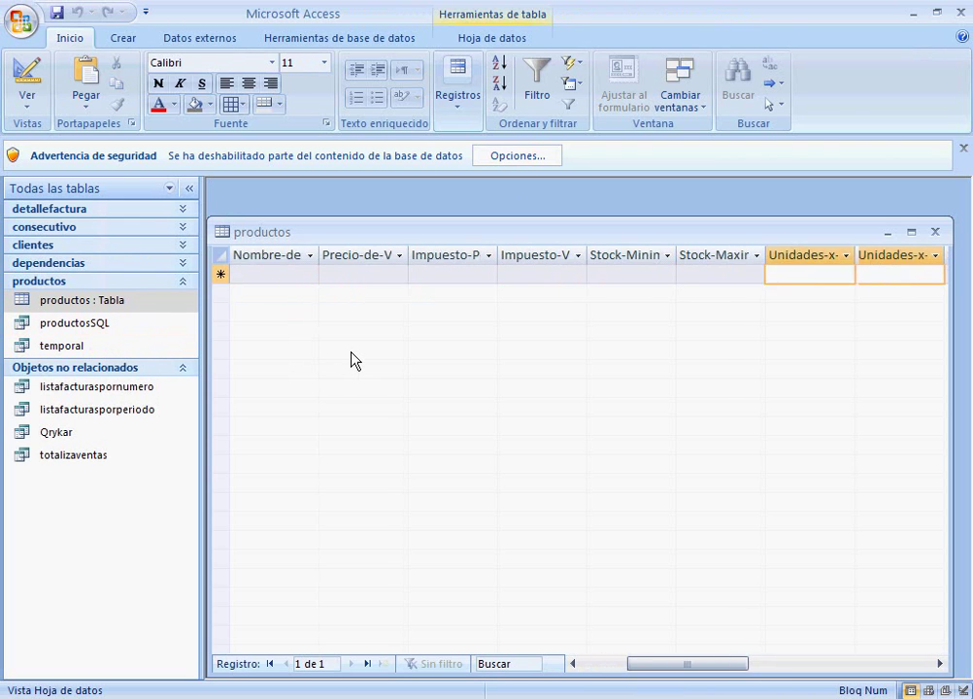
{"action": "key", "text": "Tab"}
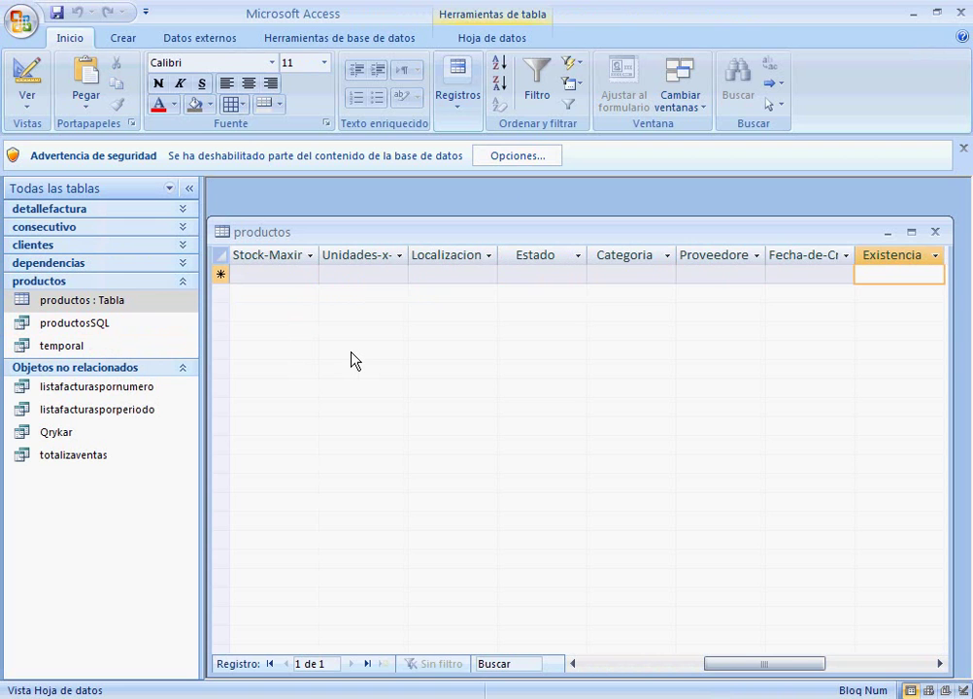
{"action": "key", "text": "shift+Tab"}
{"action": "key", "text": "shift+Tab"}
{"action": "key", "text": "shift+Tab"}
{"action": "key", "text": "shift+Tab"}
{"action": "key", "text": "shift+Tab"}
{"action": "key", "text": "shift+Tab"}
{"action": "key", "text": "shift+Tab"}
{"action": "key", "text": "shift+Tab"}
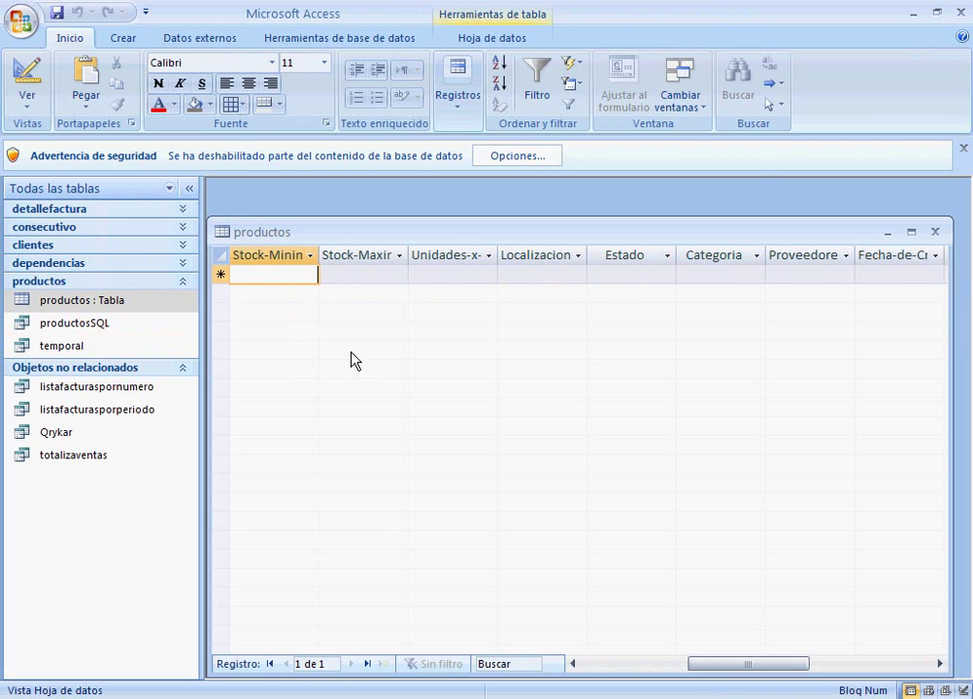
{"action": "left_click", "coordinate": [934, 232]}
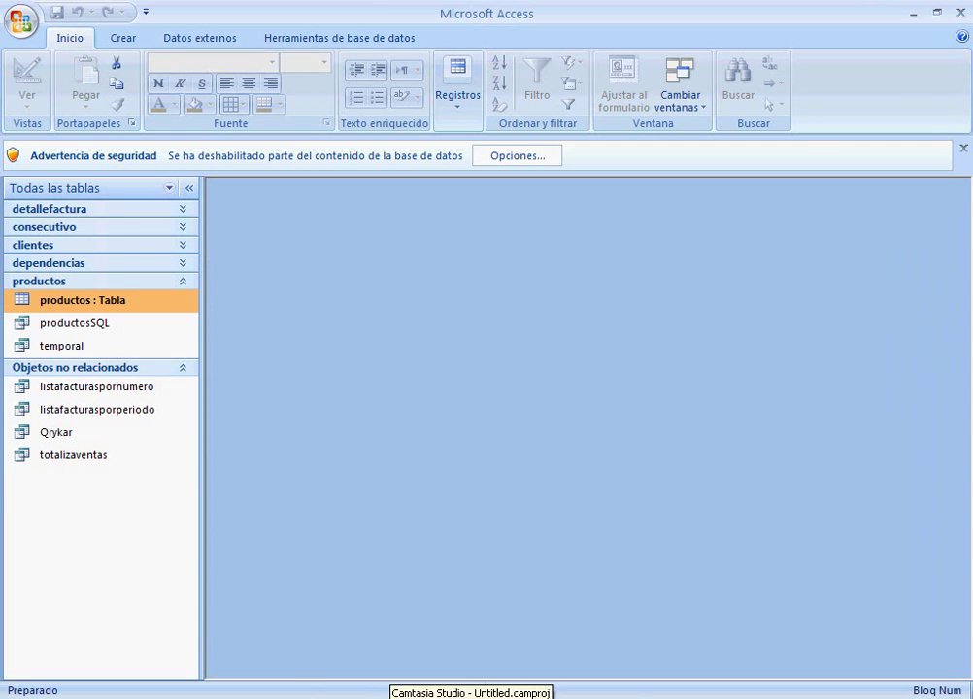
- Switch to Excel, add all the product records from the productos sheet to the database table and go back to Access
{"action": "left_click", "coordinate": [301, 697]}
{"action": "left_click", "coordinate": [179, 696]}
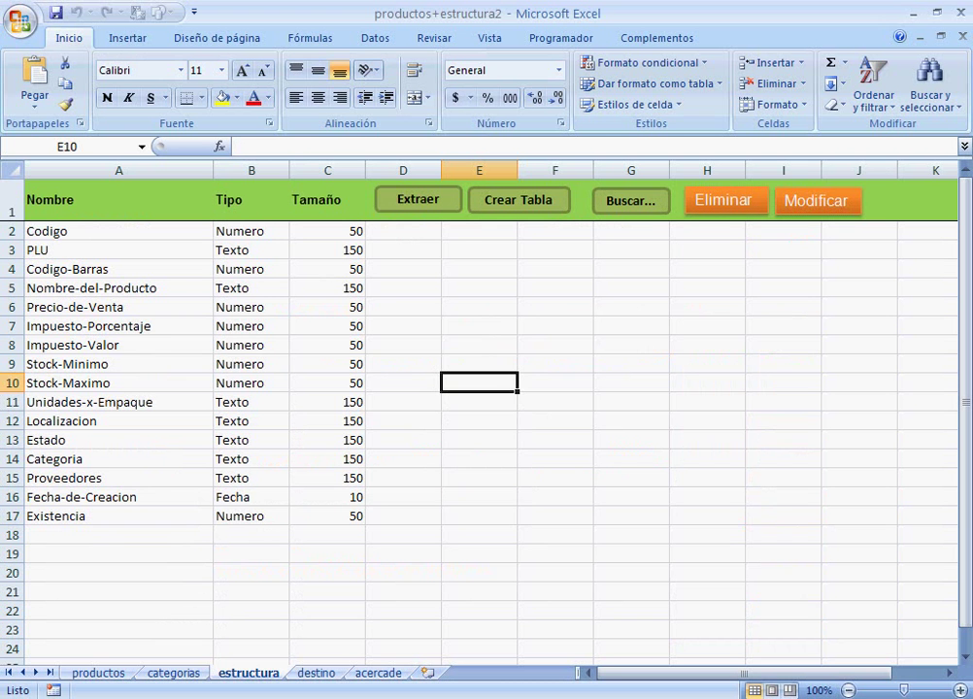
{"action": "left_click", "coordinate": [99, 674]}
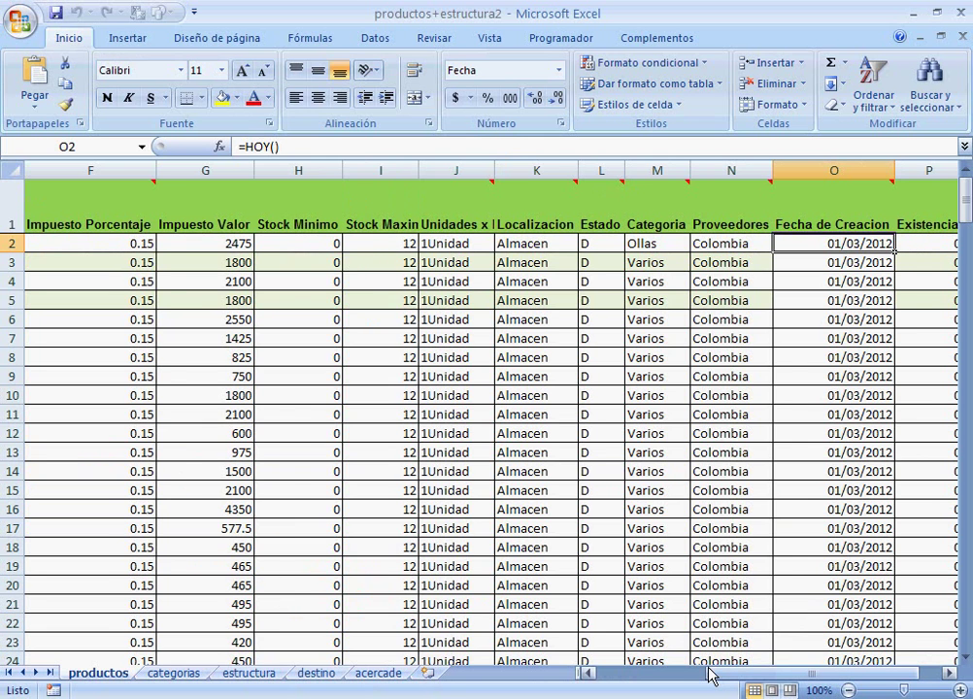
{"action": "key", "text": "ctrl+Home"}
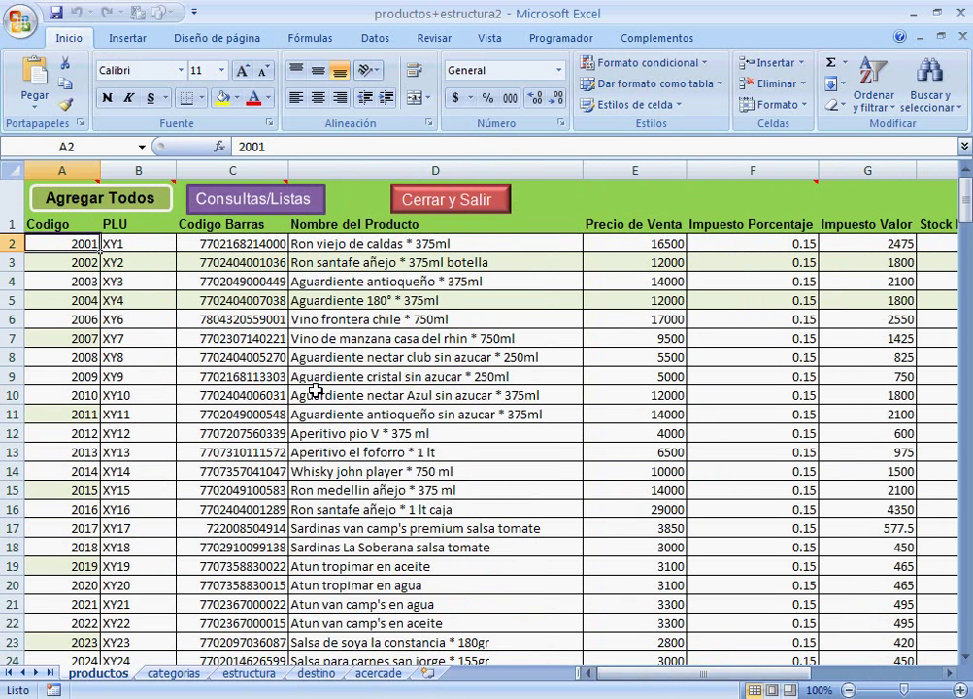
{"action": "left_click", "coordinate": [89, 197]}
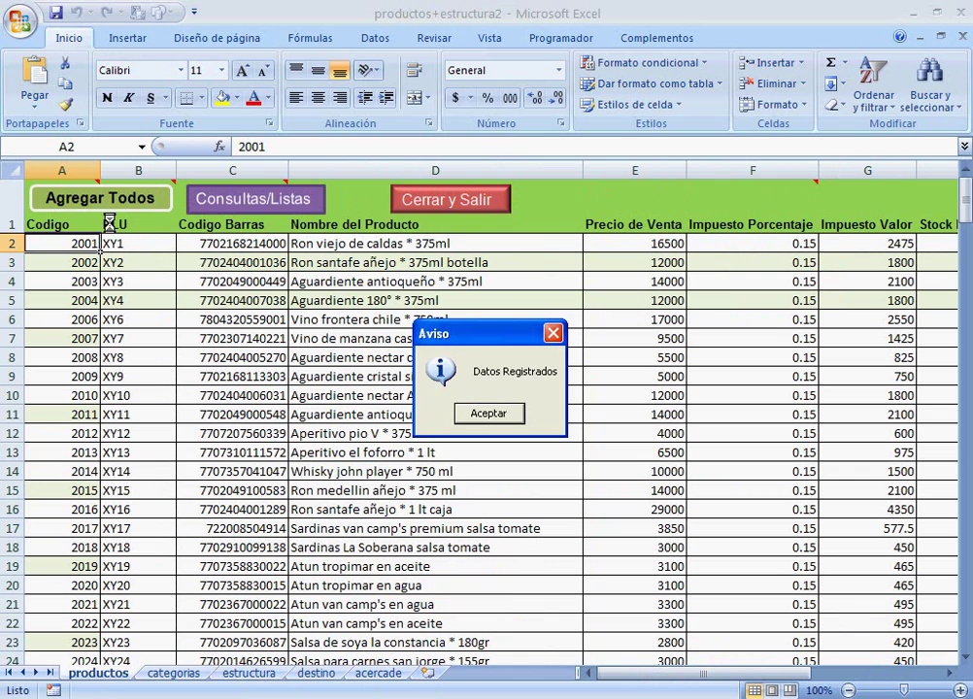
{"action": "left_click", "coordinate": [485, 415]}
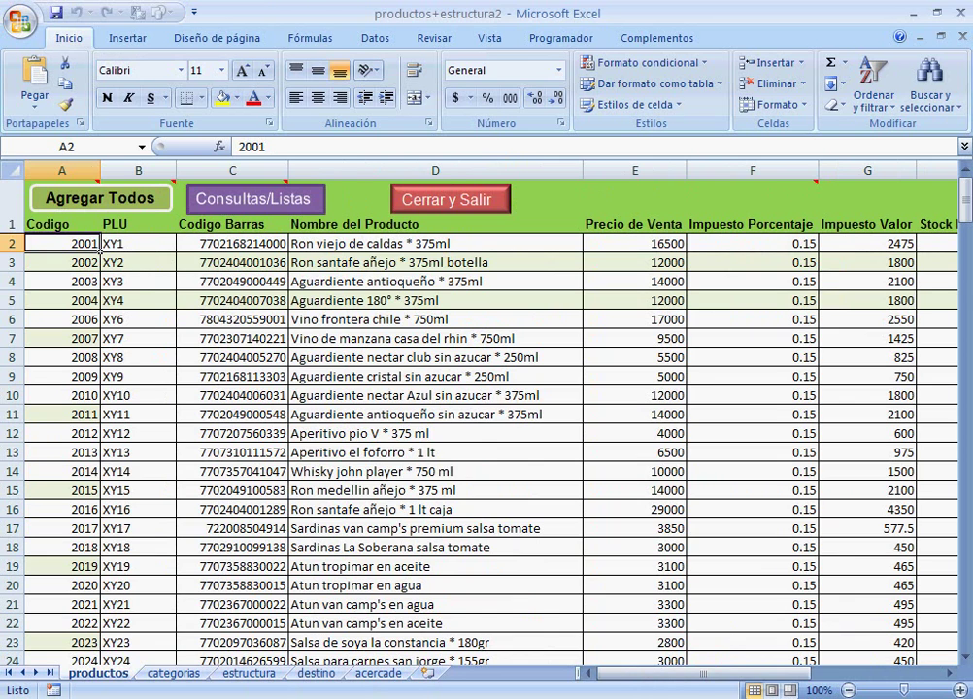
{"action": "key", "text": "alt+Tab"}
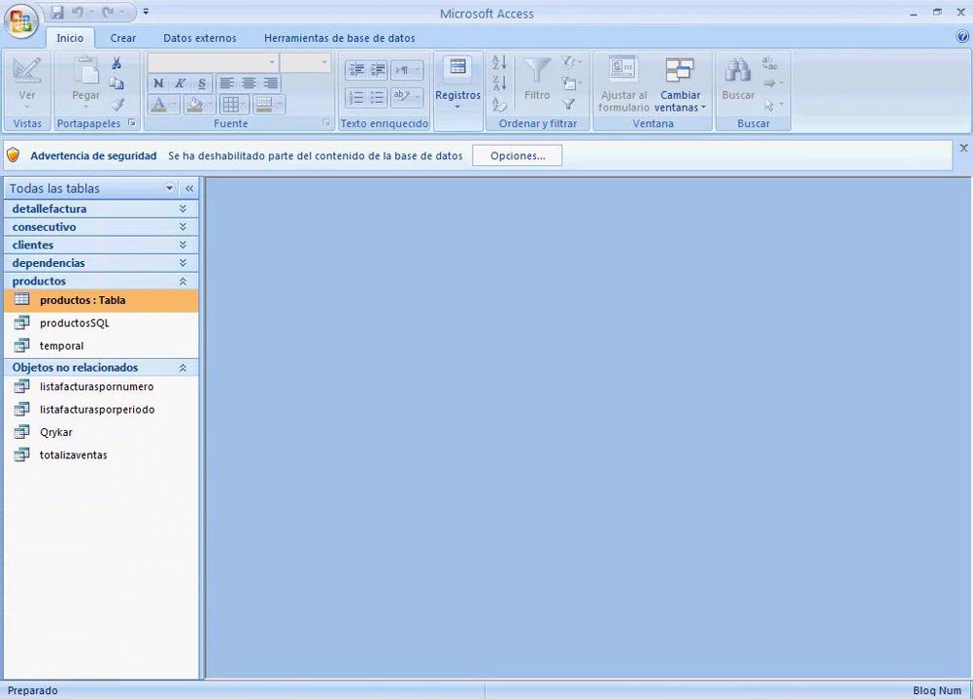
- Open the productos table, fit the Codigo-Barras column to its contents, examine the added records and close the table without saving the layout
{"action": "double_click", "coordinate": [107, 303]}
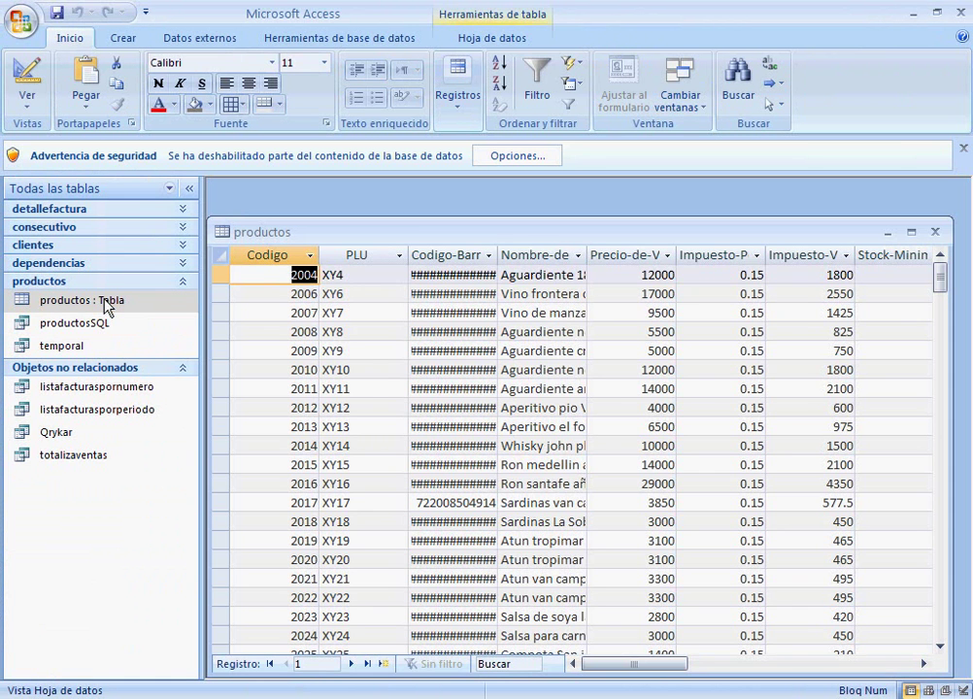
{"action": "double_click", "coordinate": [497, 253]}
{"action": "scroll", "coordinate": [571, 451], "scroll_direction": "down", "scroll_amount": 12}
{"action": "scroll", "coordinate": [571, 455], "scroll_direction": "down", "scroll_amount": 8}
{"action": "scroll", "coordinate": [571, 454], "scroll_direction": "up", "scroll_amount": 12}
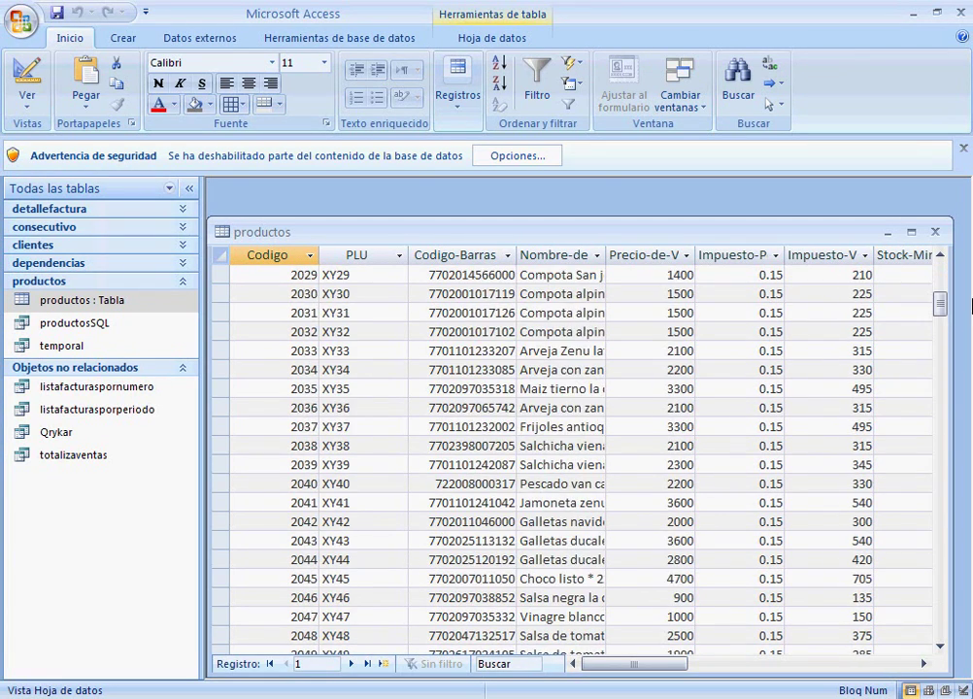
{"action": "left_click", "coordinate": [935, 232]}
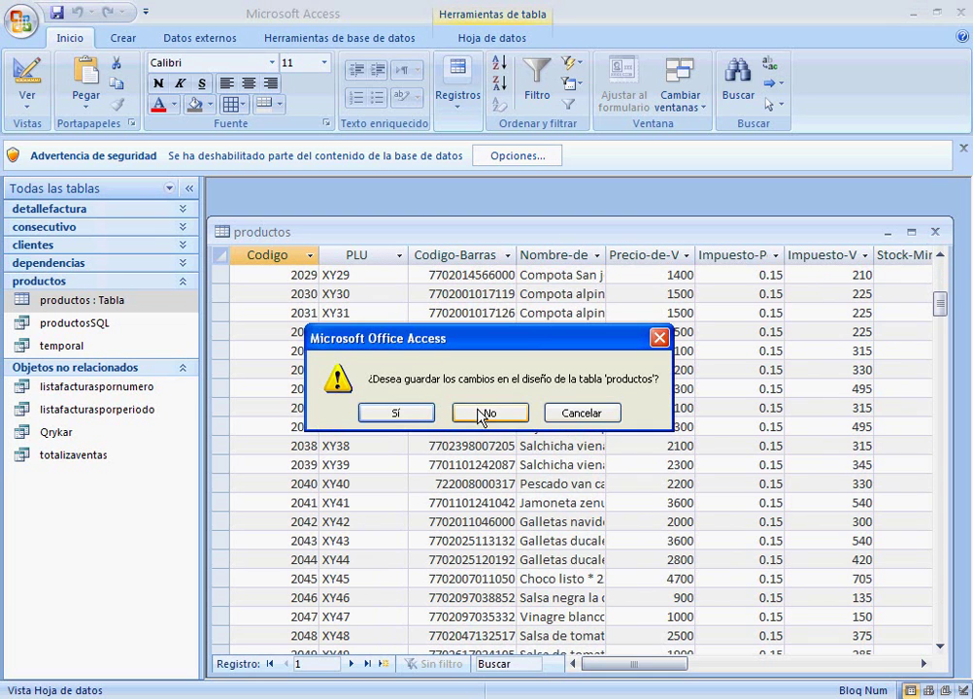
{"action": "left_click", "coordinate": [580, 412]}
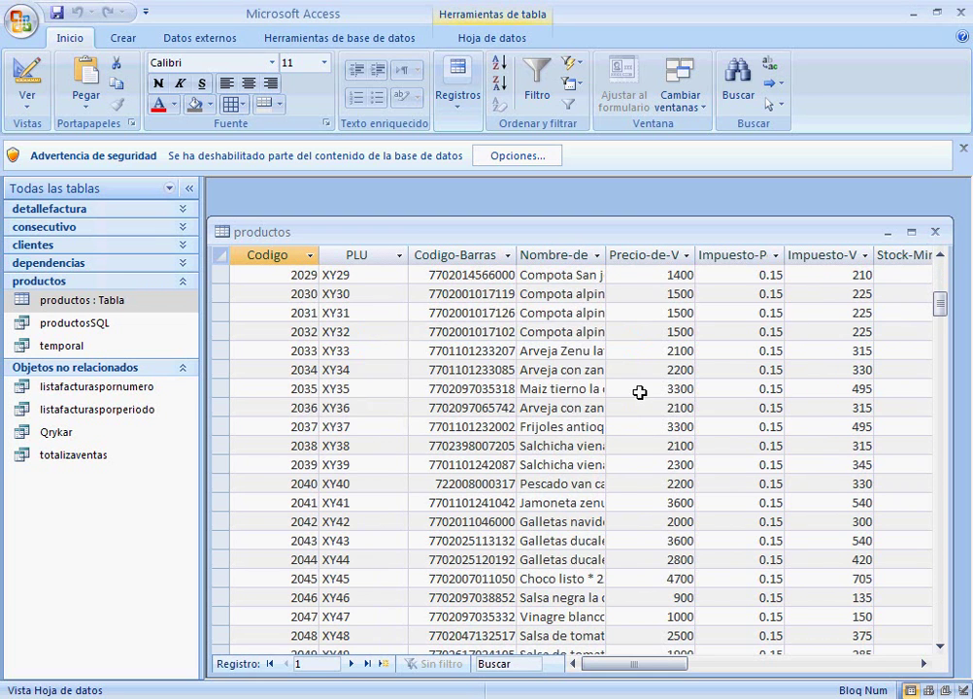
{"action": "left_click", "coordinate": [935, 232]}
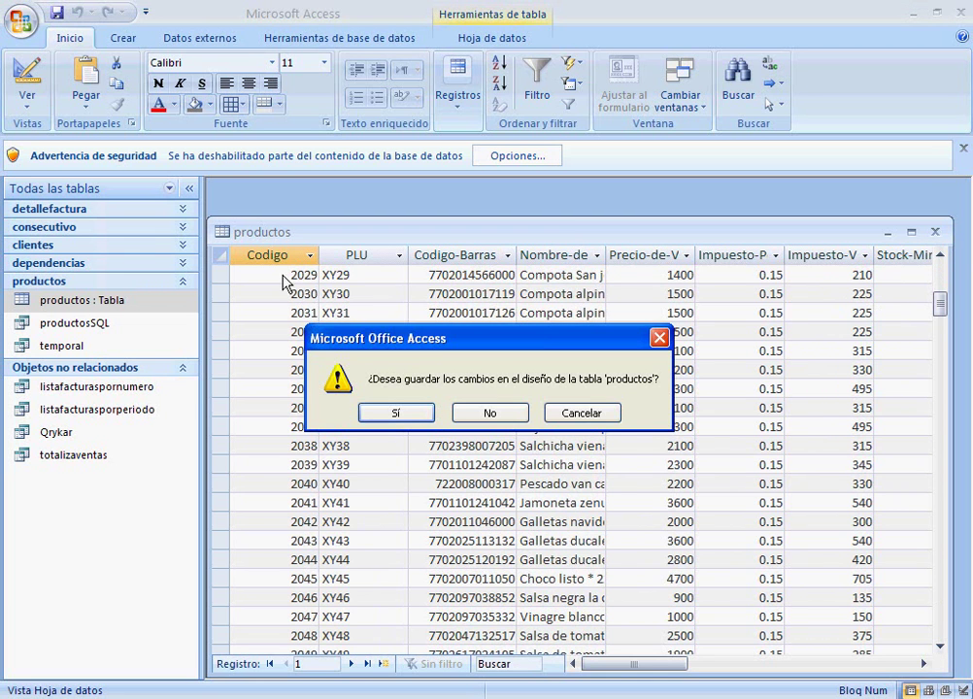
{"action": "left_click", "coordinate": [491, 413]}
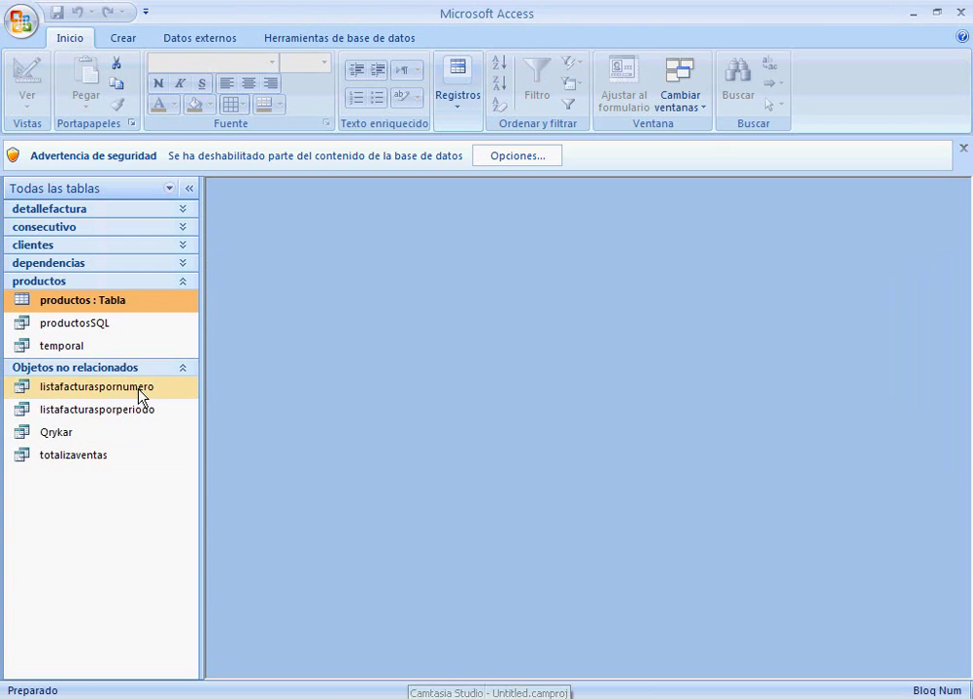
- Enable the blocked content of the copiaformatoexcel database through the security options
{"action": "left_click", "coordinate": [499, 158]}
{"action": "left_click", "coordinate": [339, 418]}
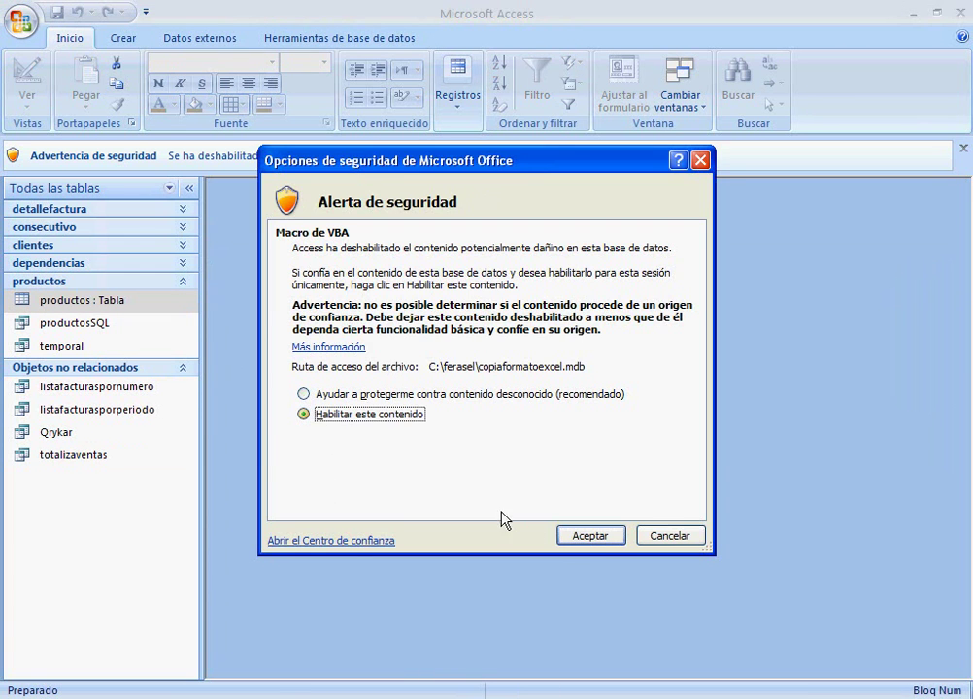
{"action": "left_click", "coordinate": [581, 536]}
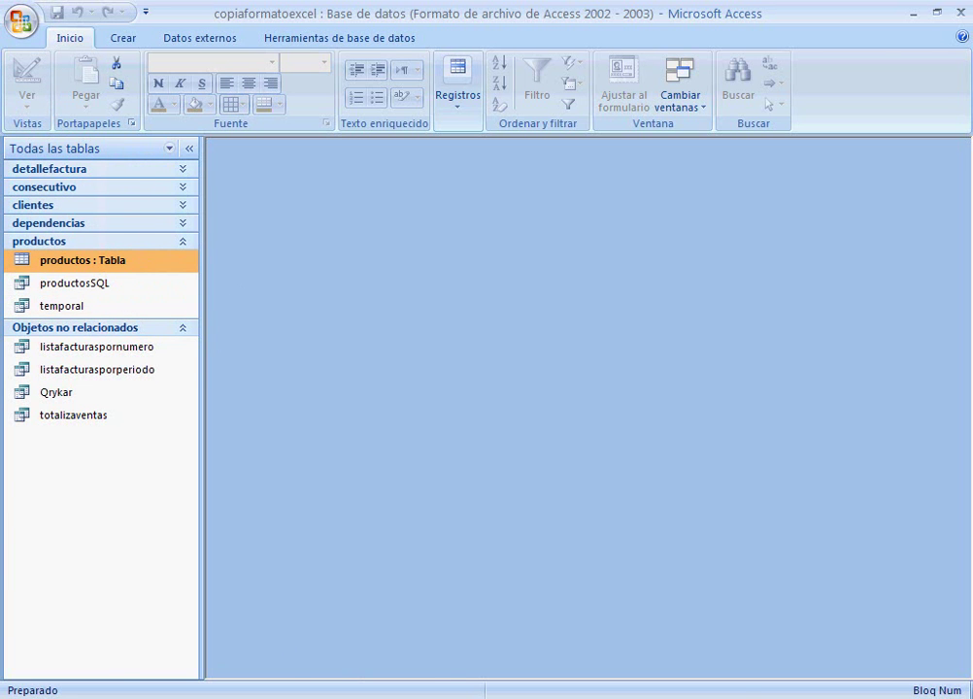
- Switch to Excel and widen column D on the estructura sheet to nearly five times its width
{"action": "left_click", "coordinate": [468, 698]}
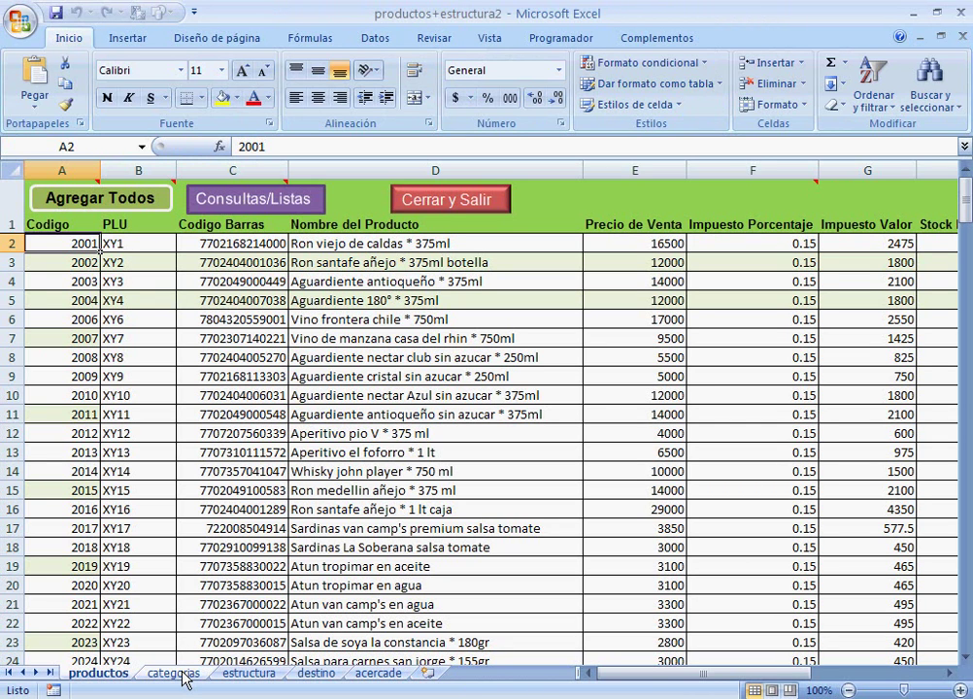
{"action": "left_click", "coordinate": [251, 674]}
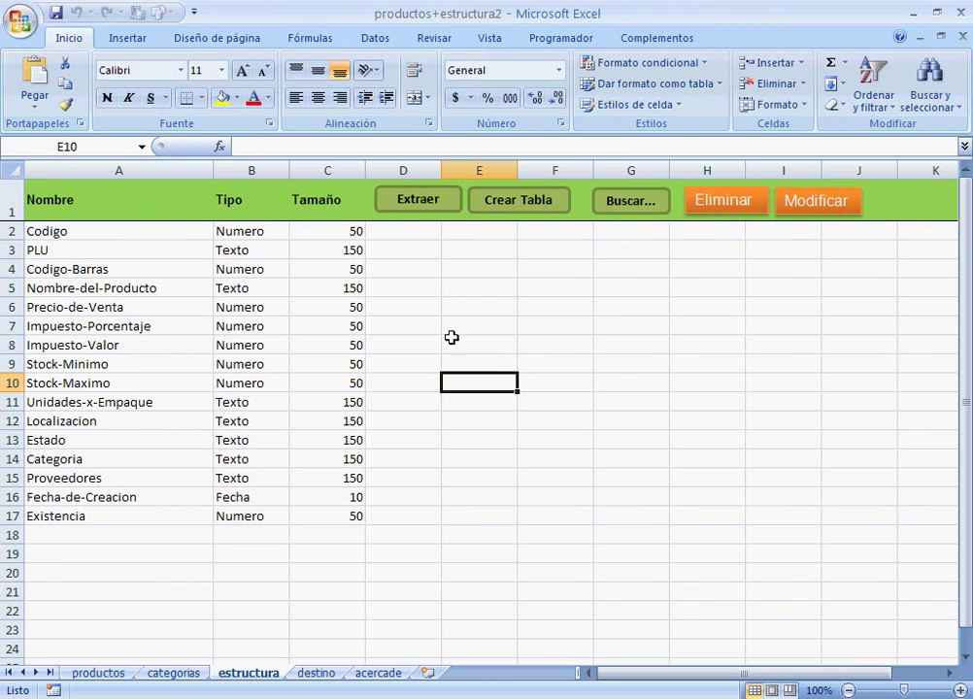
{"action": "left_click", "coordinate": [402, 238]}
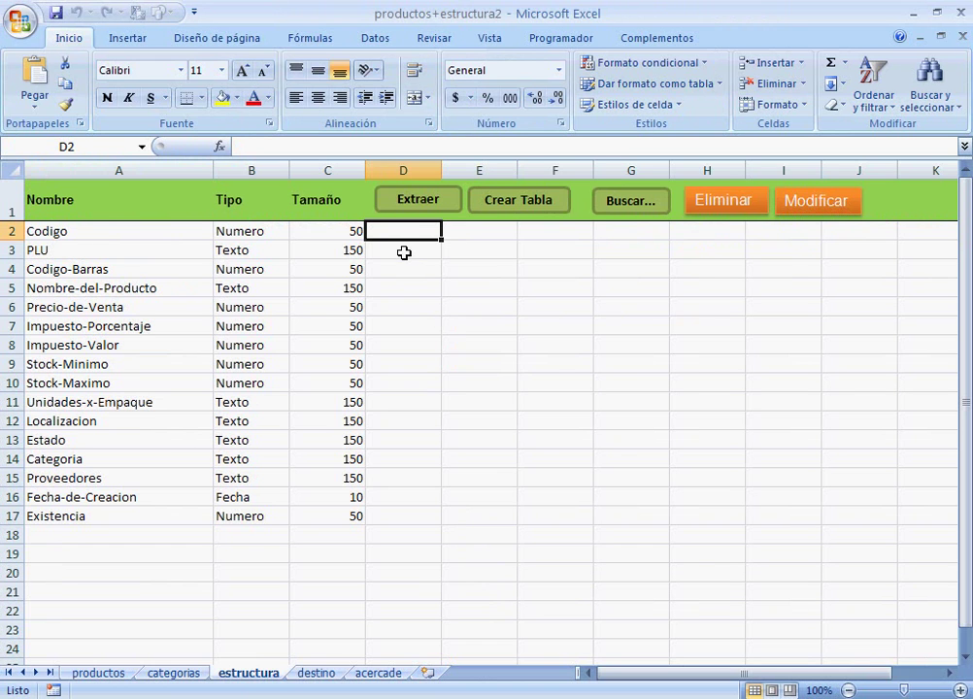
{"action": "left_click_drag", "start_coordinate": [441, 170], "coordinate": [721, 188]}
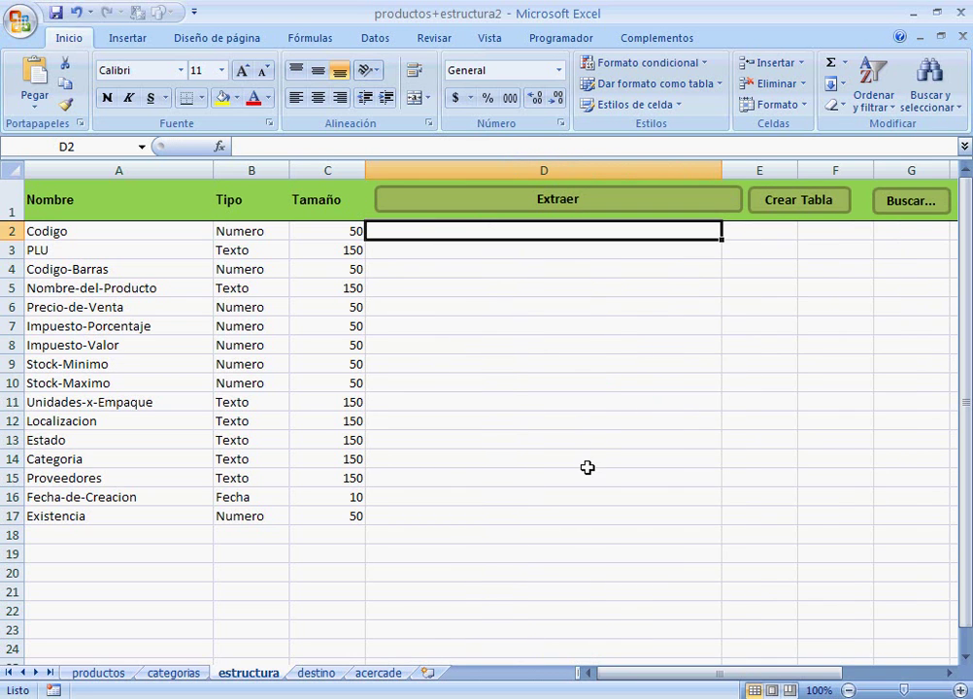
{"action": "left_click", "coordinate": [449, 287]}
{"action": "left_click", "coordinate": [441, 230]}
- Look up the code and name of the product Compota alpina baby pera on the productos sheet
{"action": "left_click", "coordinate": [92, 673]}
{"action": "scroll", "coordinate": [127, 622], "scroll_direction": "down", "scroll_amount": 2}
{"action": "scroll", "coordinate": [127, 622], "scroll_direction": "down", "scroll_amount": 2}
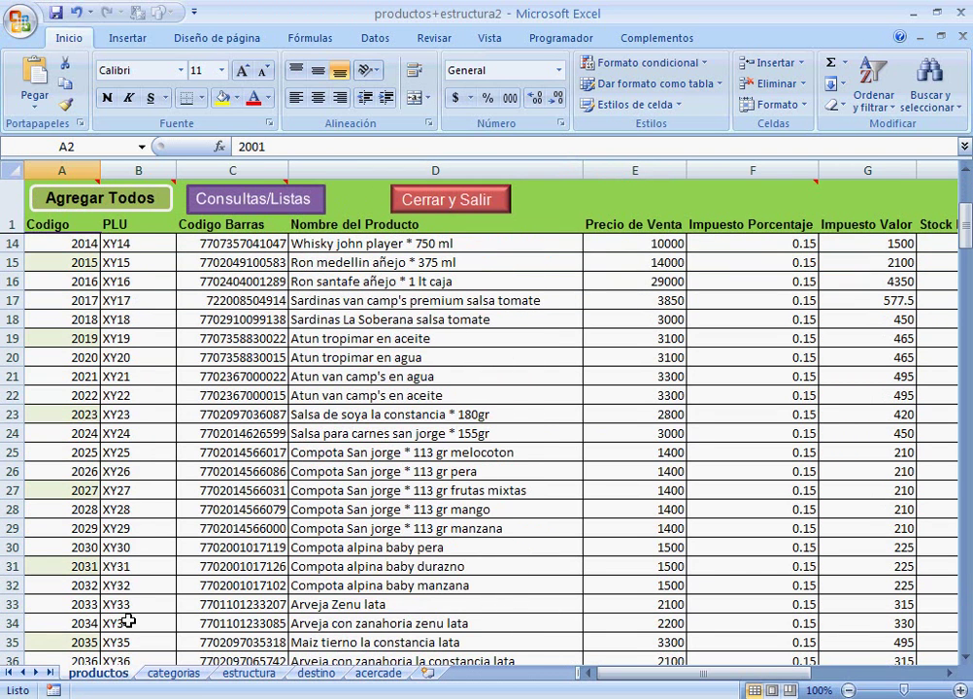
{"action": "left_click", "coordinate": [76, 547]}
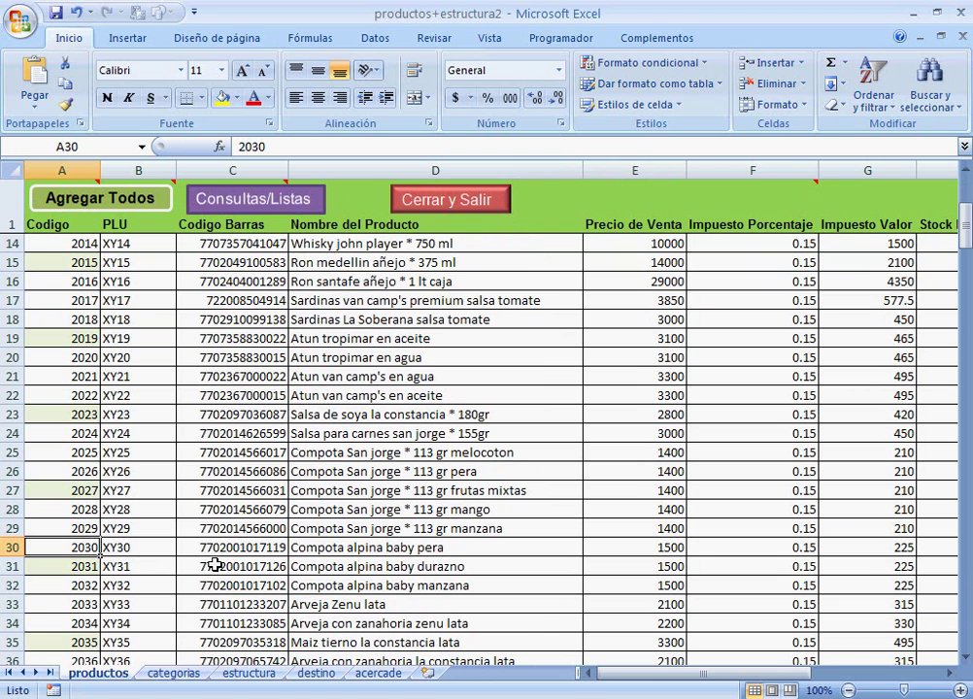
{"action": "left_click", "coordinate": [374, 550]}
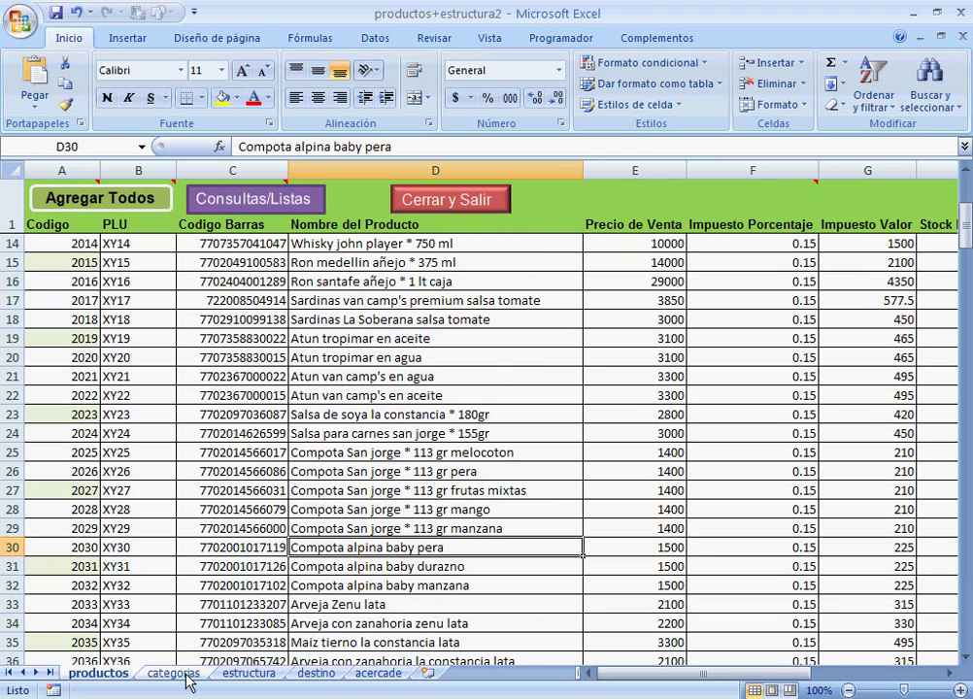
- Enter code 2030 left-aligned in cell D2 of the estructura sheet and retrieve that product's record from the database
{"action": "left_click", "coordinate": [249, 675]}
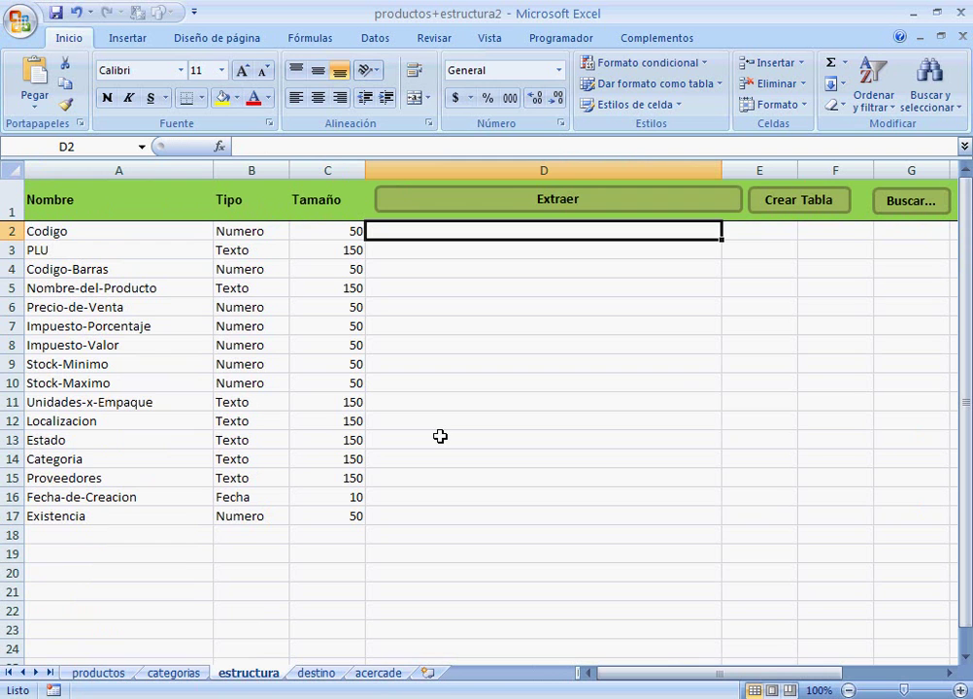
{"action": "type", "text": "2030"}
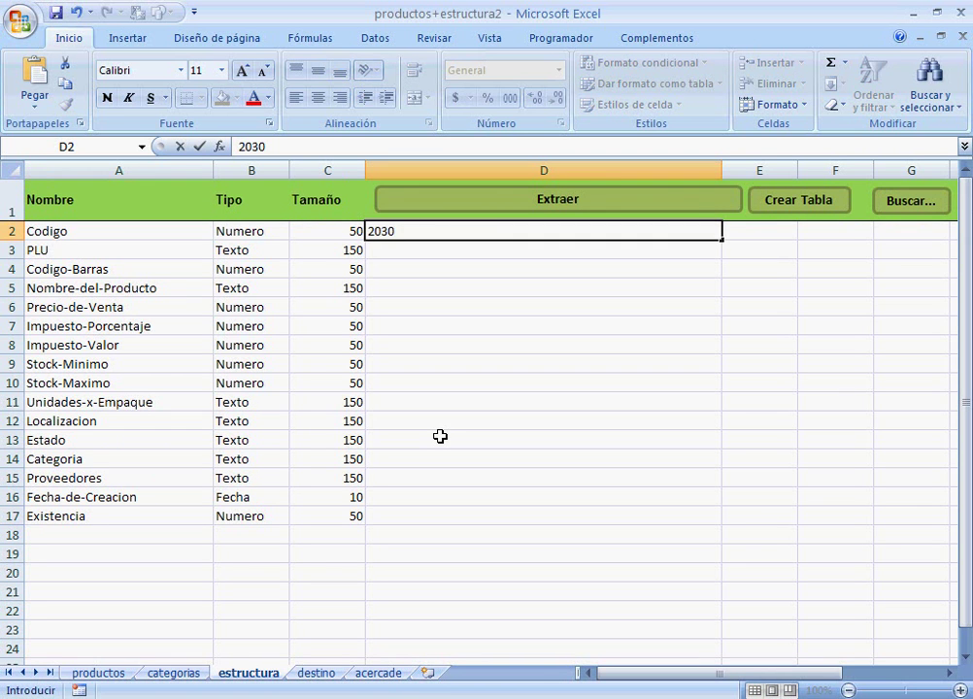
{"action": "key", "text": "Return"}
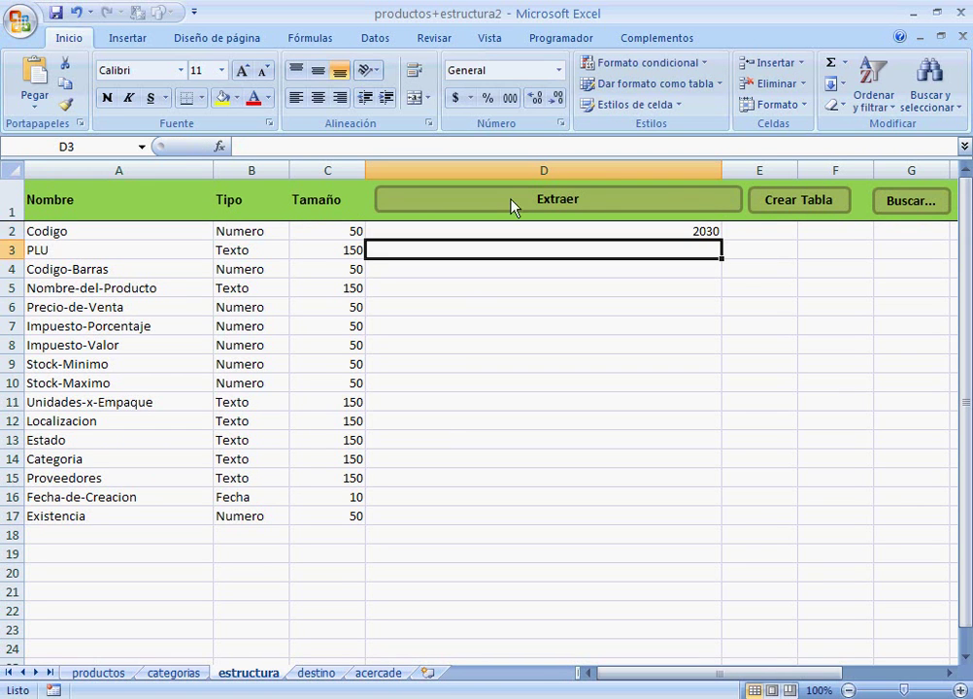
{"action": "left_click", "coordinate": [519, 233]}
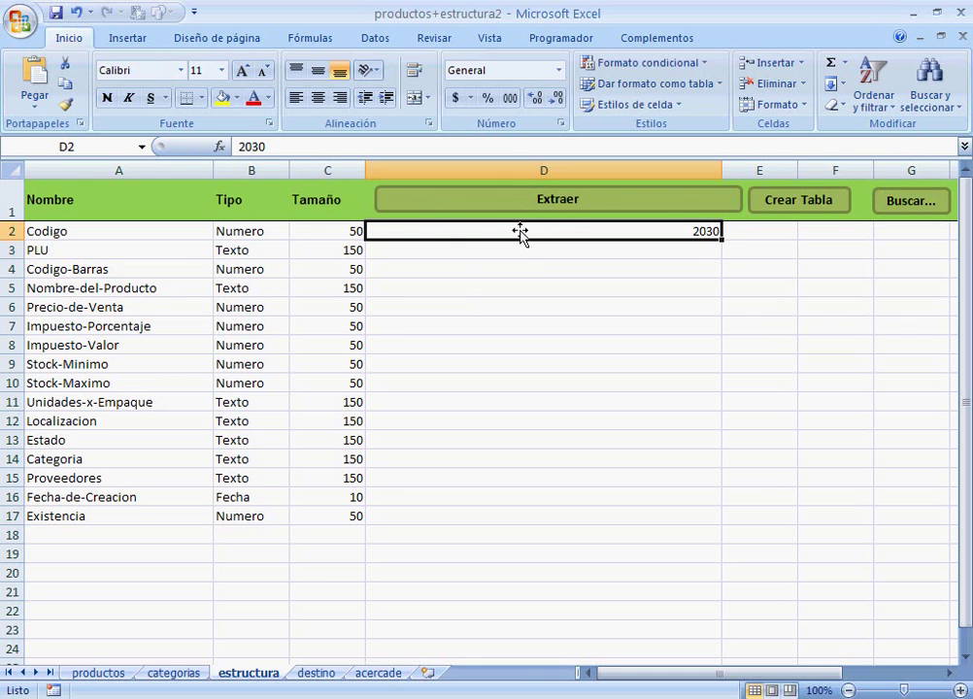
{"action": "left_click", "coordinate": [295, 98]}
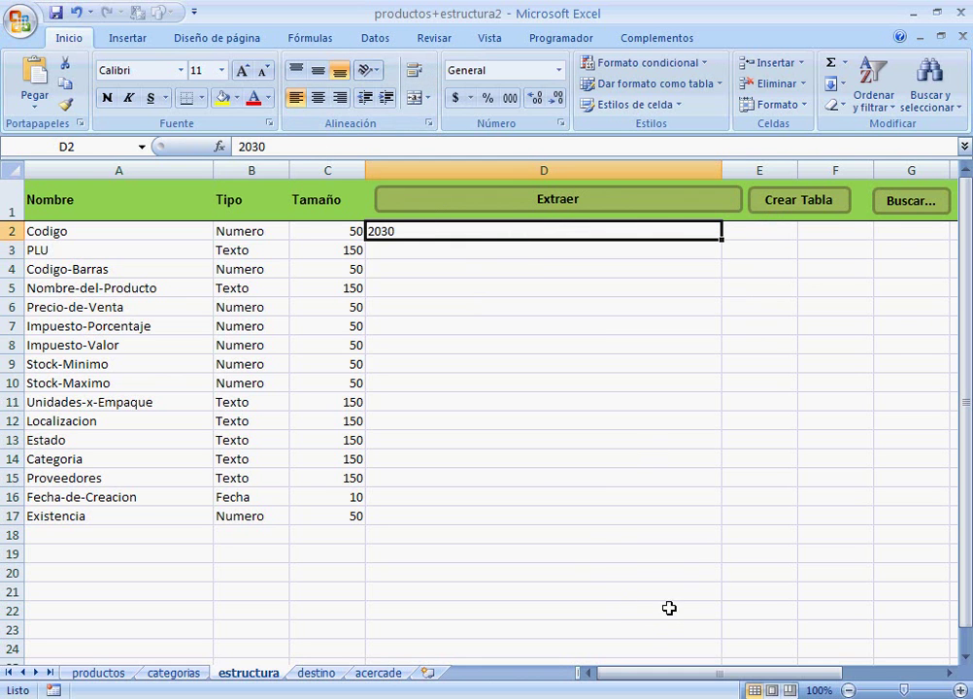
{"action": "left_click", "coordinate": [895, 206]}
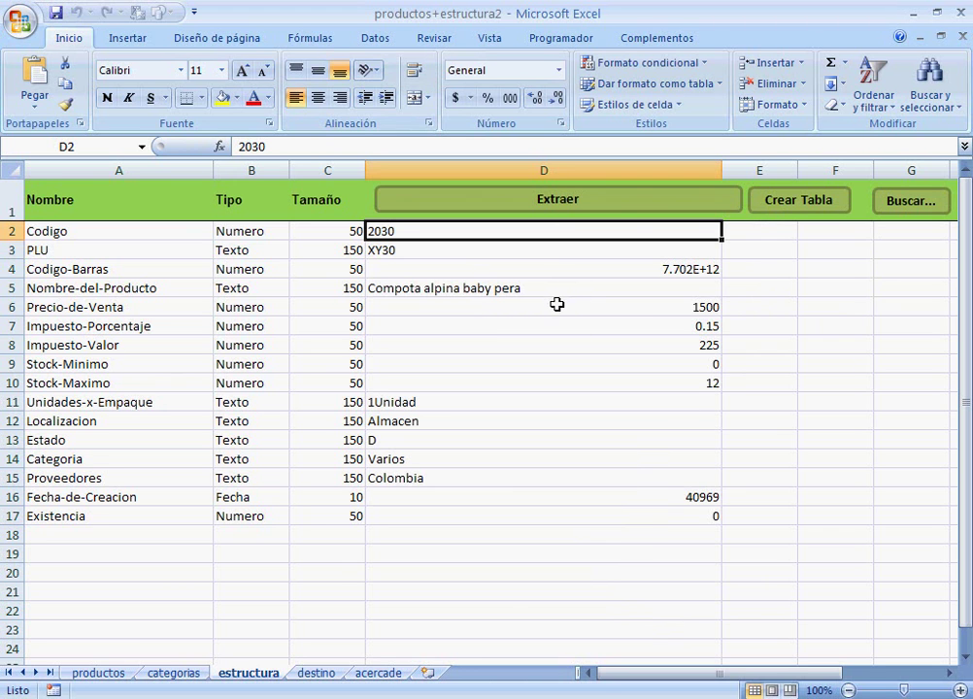
- Change the Proveedores value in D15 to Peru and update record 2030 in the database, accepting the modification
{"action": "left_click_drag", "start_coordinate": [651, 674], "coordinate": [724, 674]}
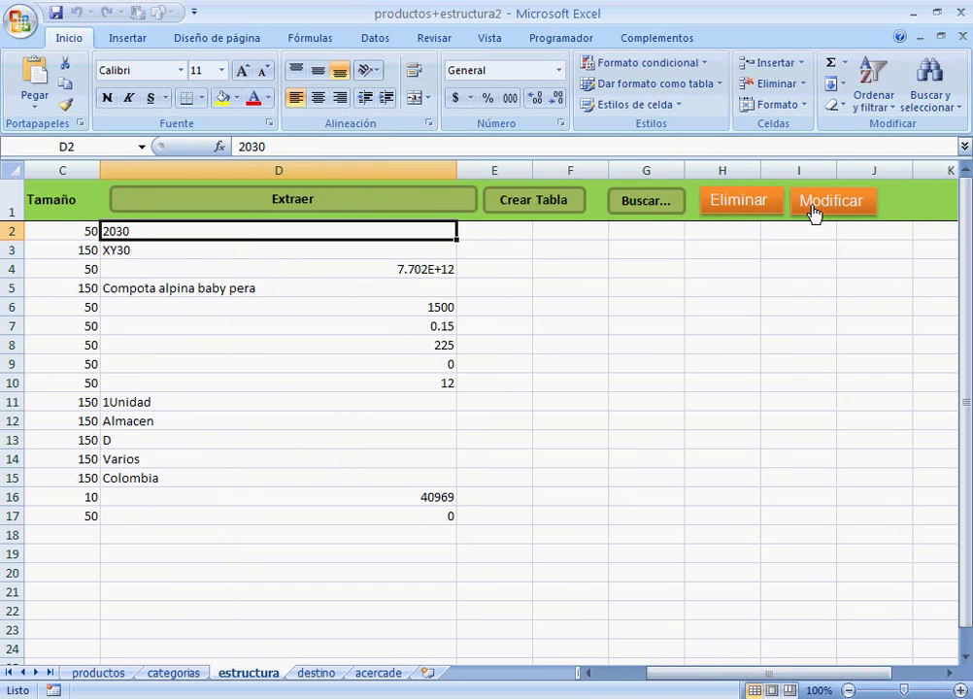
{"action": "left_click", "coordinate": [242, 480]}
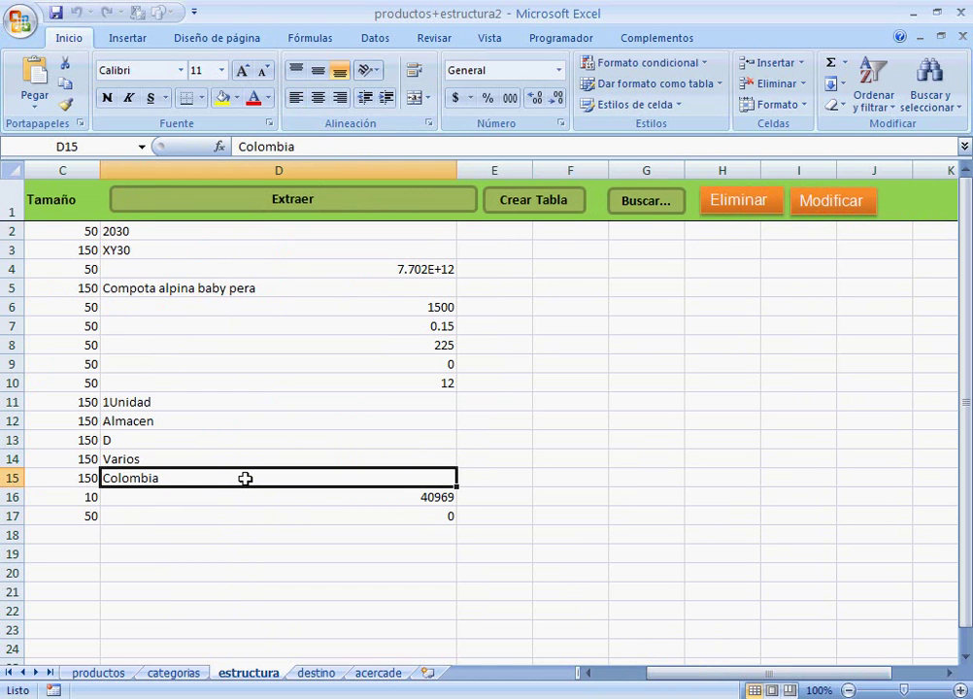
{"action": "type", "text": "P"}
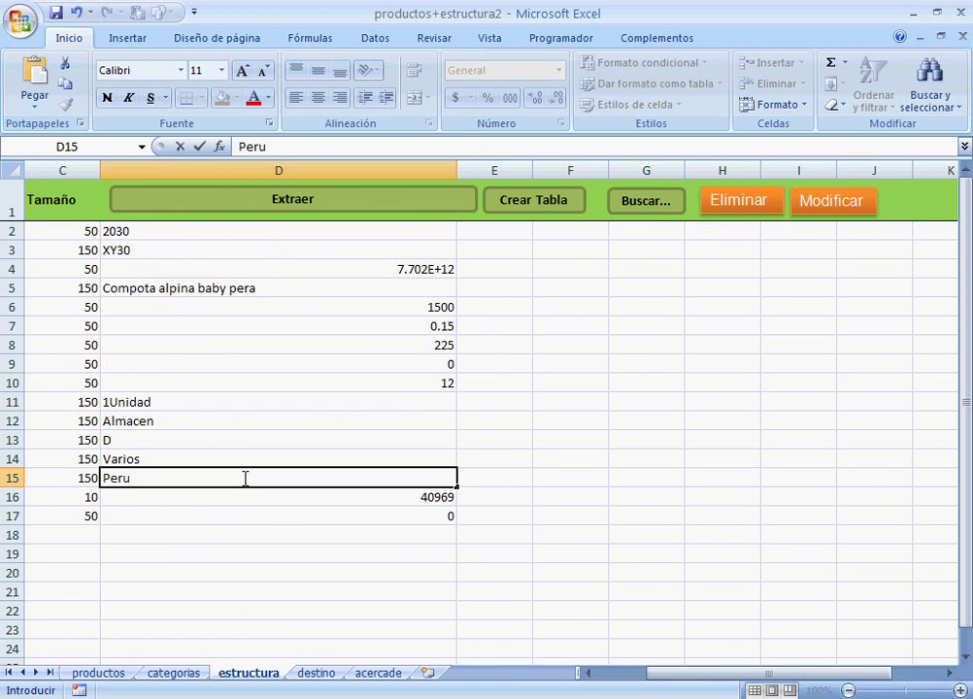
{"action": "type", "text": "eru"}
{"action": "key", "text": "Return"}
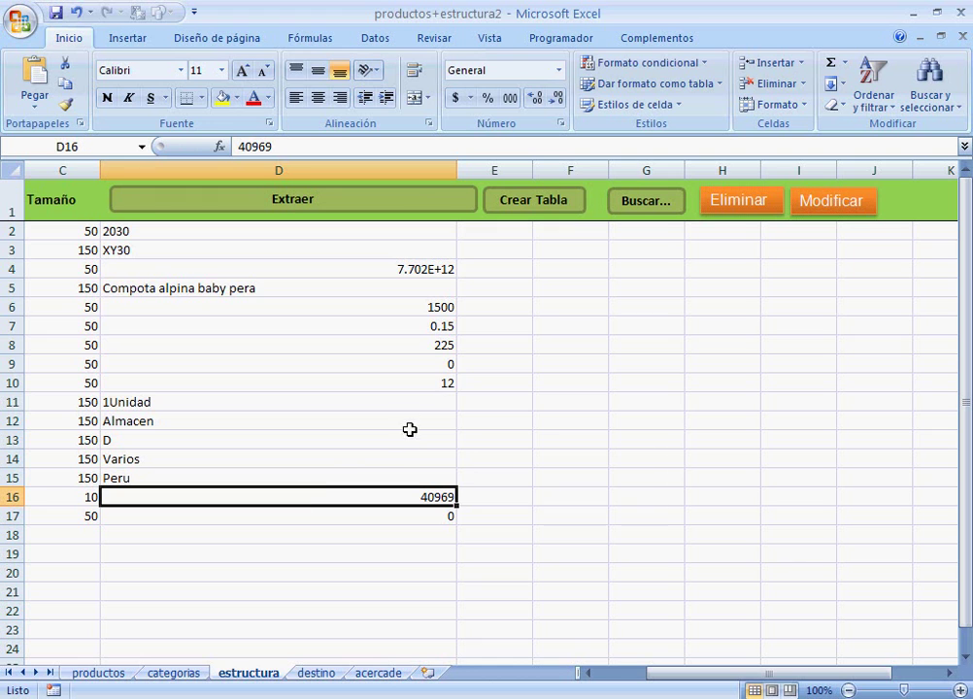
{"action": "left_click", "coordinate": [828, 200]}
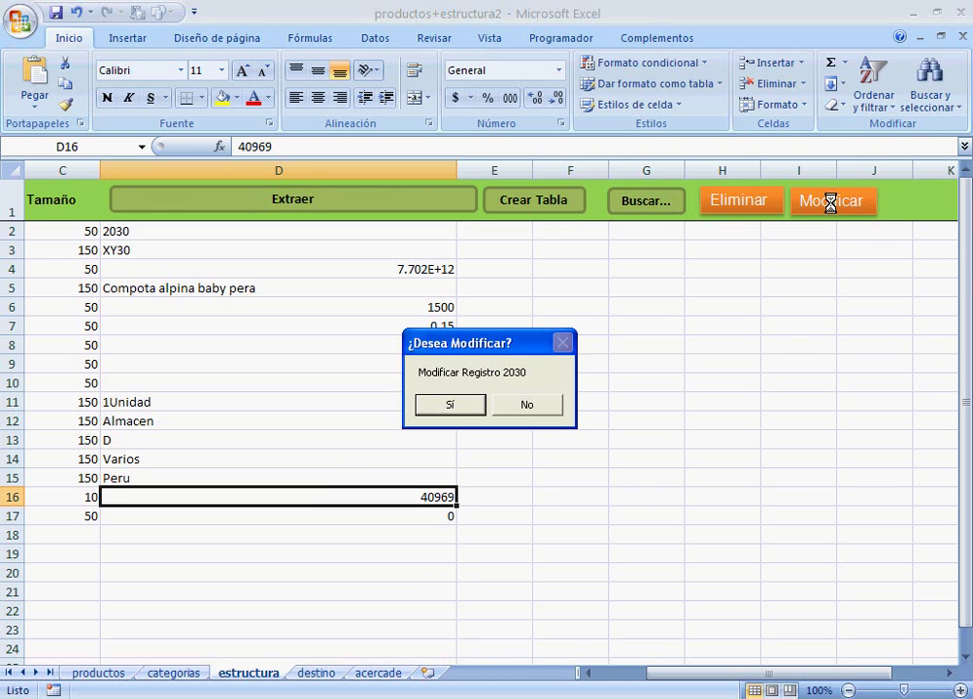
{"action": "left_click", "coordinate": [449, 409]}
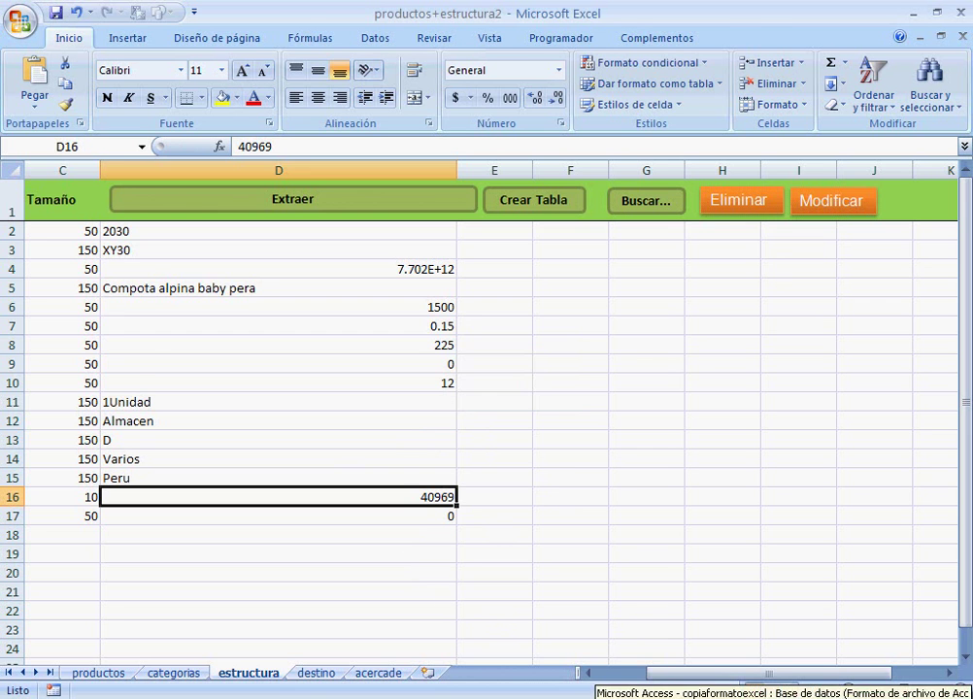
- Switch to Access, check the Proveedores field of record 2030 in the productos table, close it and return to the estructura sheet in Excel
{"action": "left_click", "coordinate": [598, 698]}
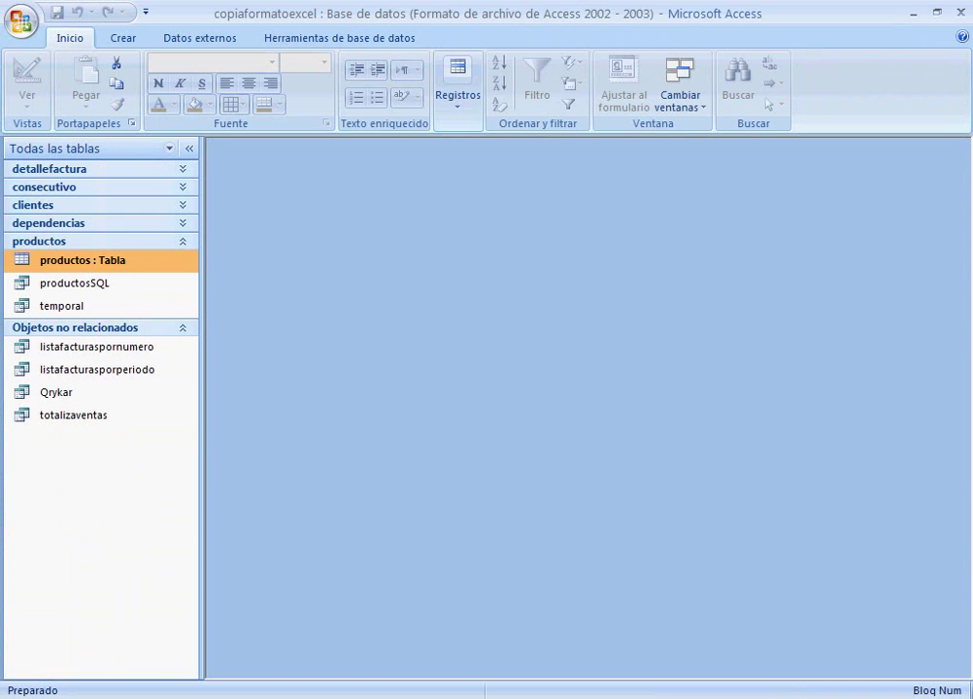
{"action": "double_click", "coordinate": [83, 263]}
{"action": "scroll", "coordinate": [427, 510], "scroll_direction": "down", "scroll_amount": 4}
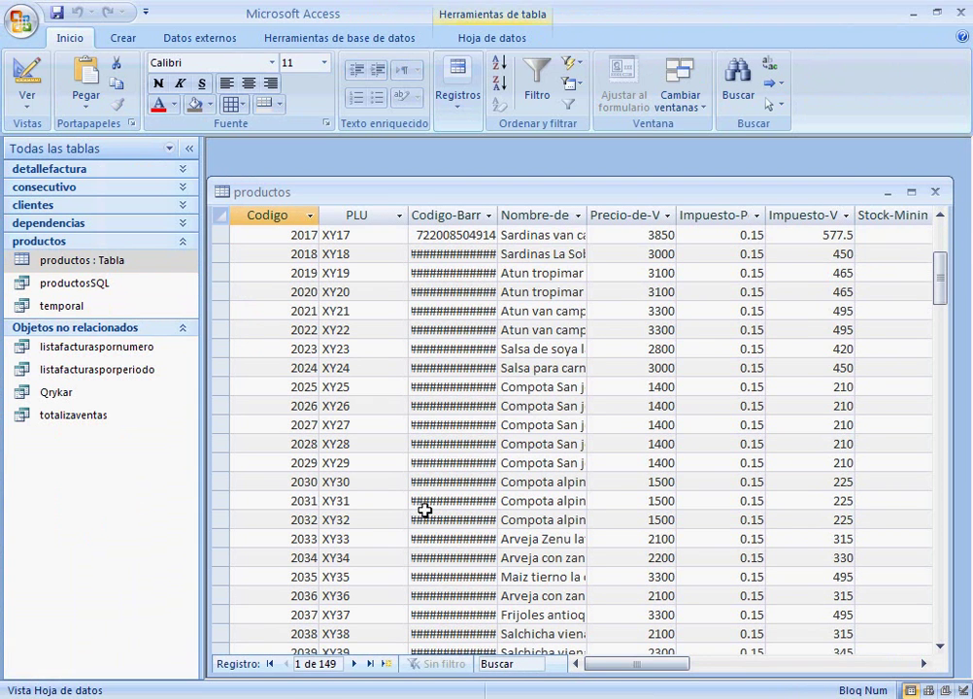
{"action": "left_click", "coordinate": [289, 483]}
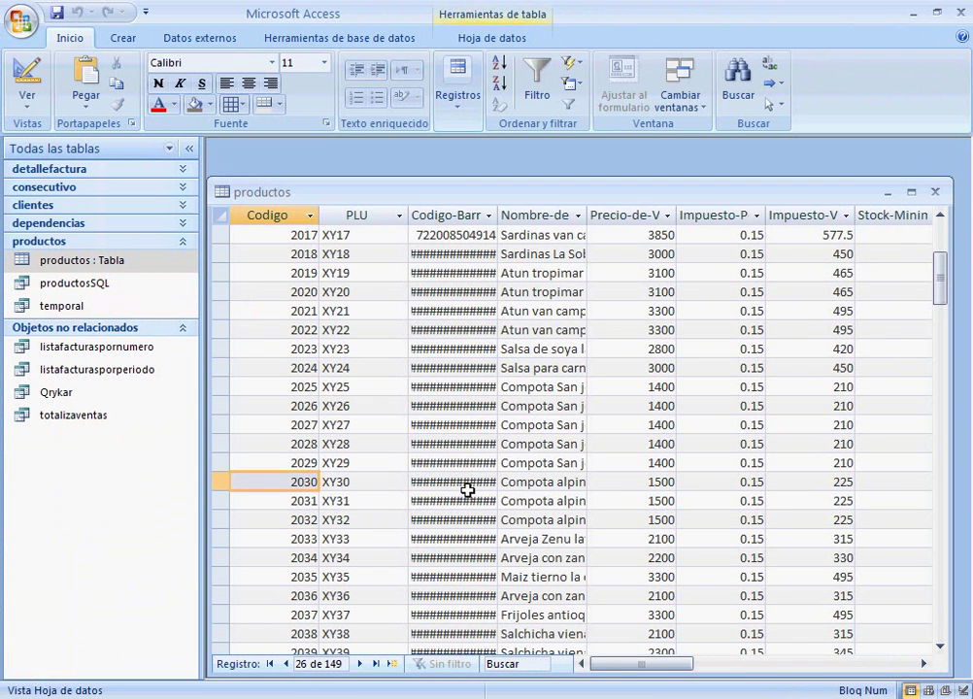
{"action": "key", "text": "Tab"}
{"action": "key", "text": "Tab"}
{"action": "key", "text": "Tab"}
{"action": "key", "text": "Tab"}
{"action": "key", "text": "Tab"}
{"action": "key", "text": "Tab"}
{"action": "key", "text": "Tab"}
{"action": "key", "text": "Tab"}
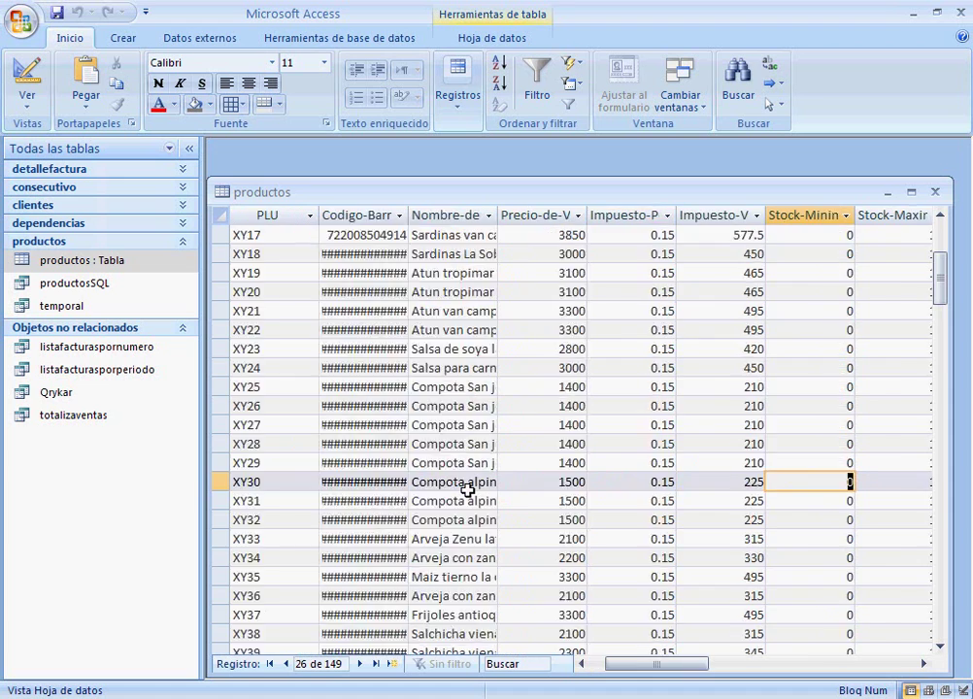
{"action": "key", "text": "Tab"}
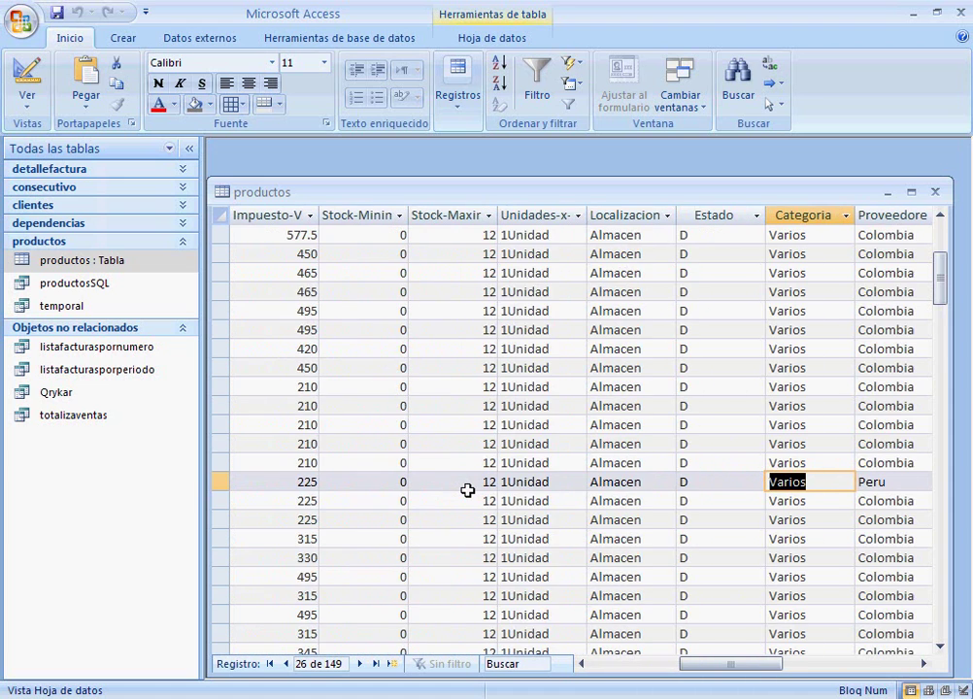
{"action": "key", "text": "Tab"}
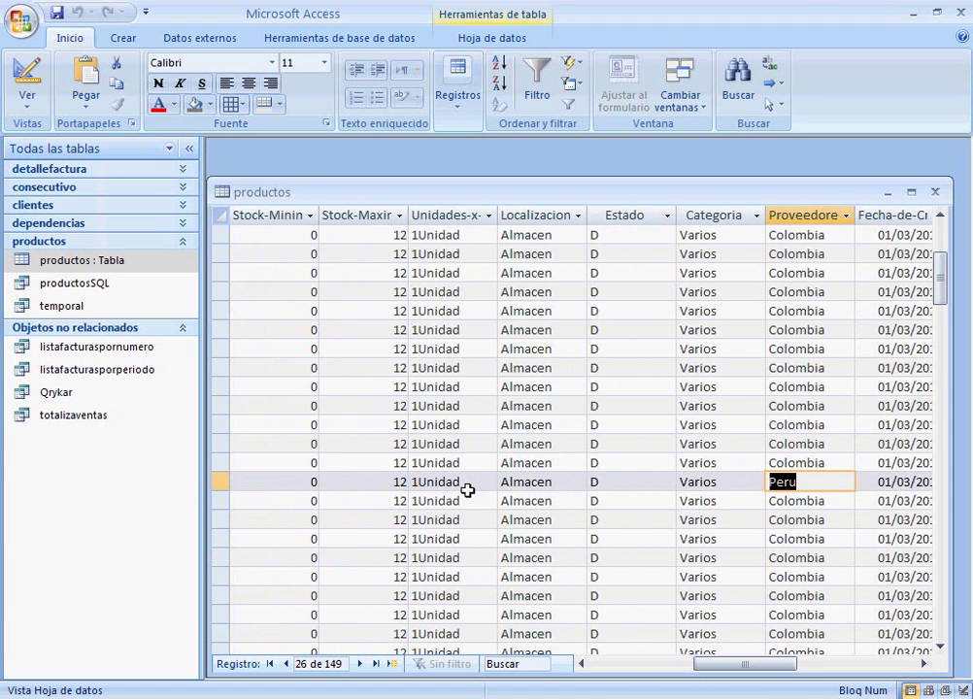
{"action": "left_click", "coordinate": [935, 191]}
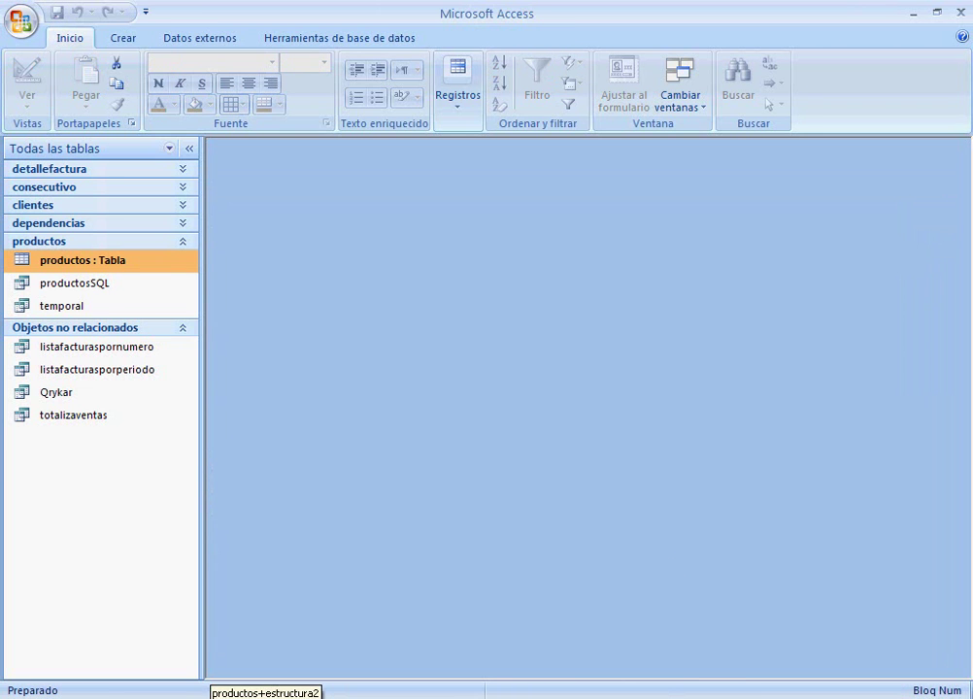
{"action": "left_click", "coordinate": [243, 697]}
{"action": "left_click", "coordinate": [209, 267]}
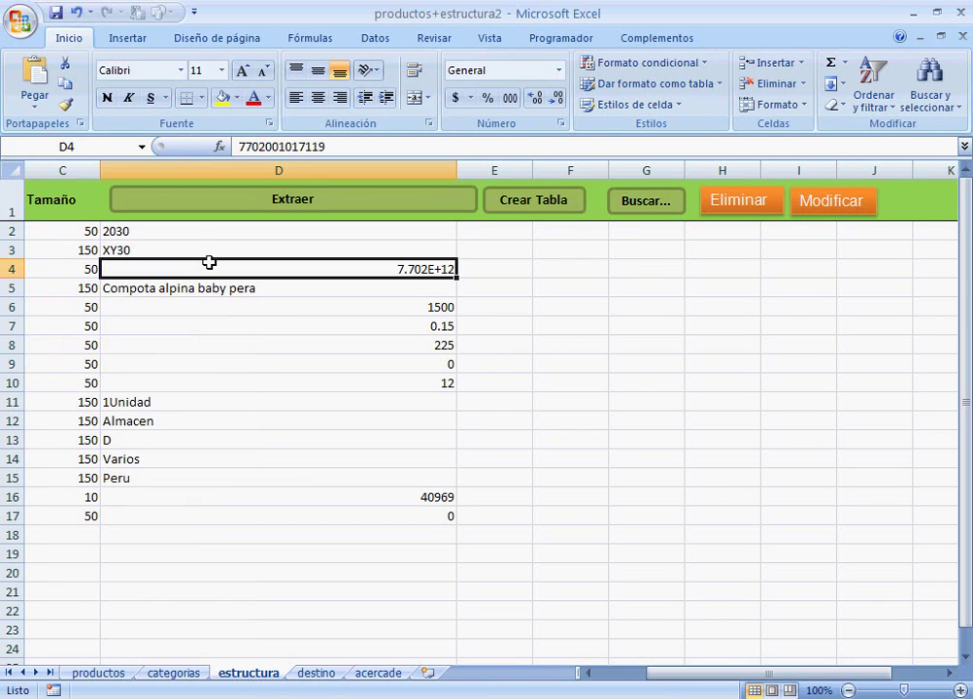
- Start deleting record 2030 from the database and decline the deletion
{"action": "left_click", "coordinate": [200, 233]}
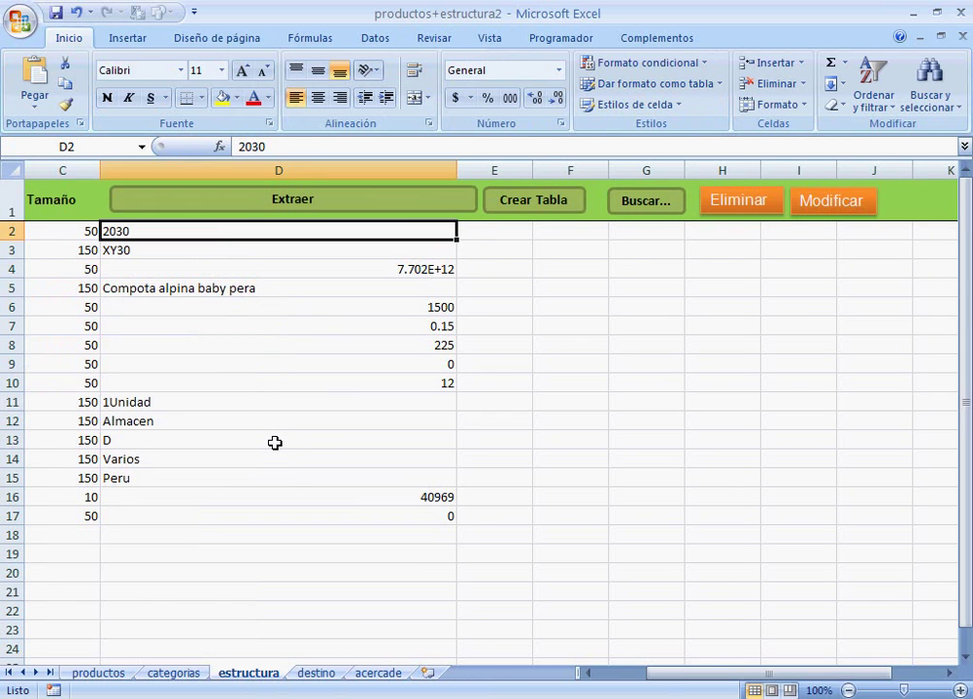
{"action": "left_click", "coordinate": [735, 202]}
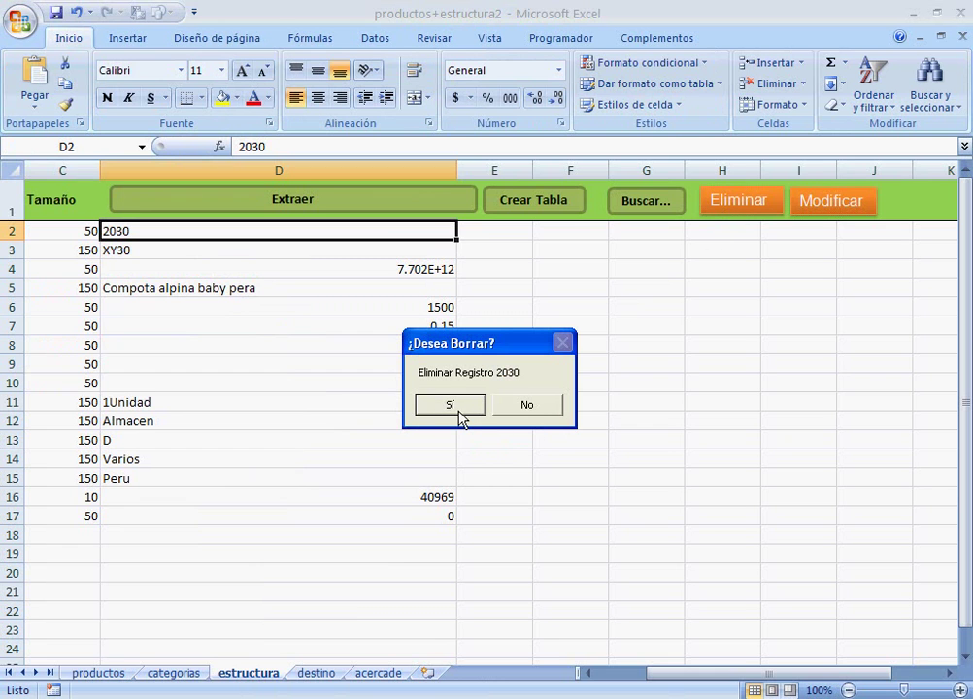
{"action": "left_click", "coordinate": [541, 415]}
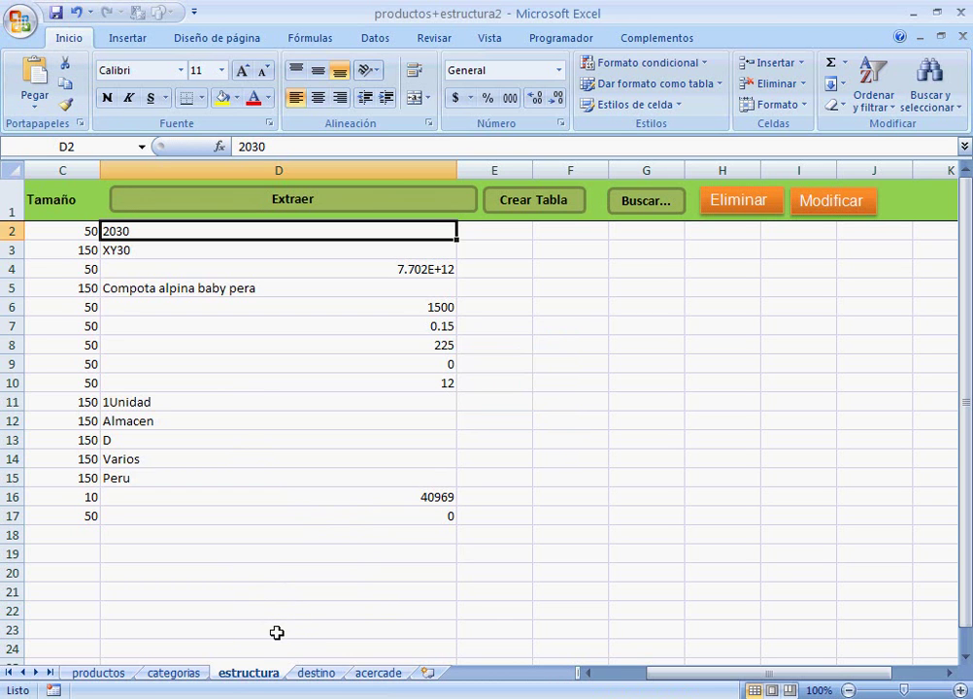
- Find code 2075 on the productos sheet, enter it in cell D2 of the estructura sheet and retrieve its record from the database
{"action": "left_click", "coordinate": [86, 674]}
{"action": "scroll", "coordinate": [130, 615], "scroll_direction": "down", "scroll_amount": 10}
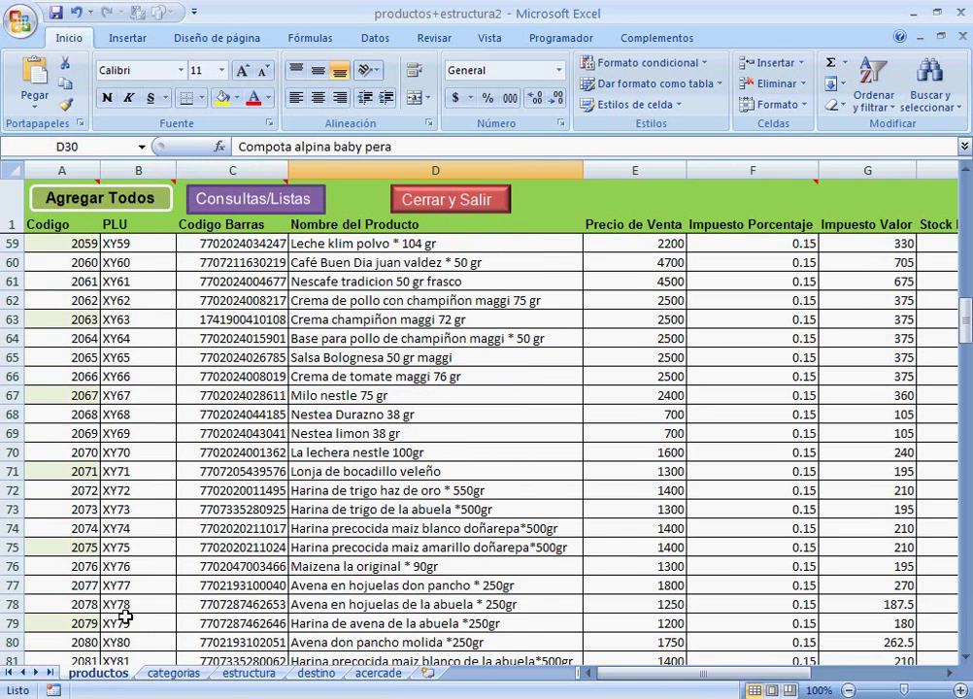
{"action": "left_click", "coordinate": [80, 549]}
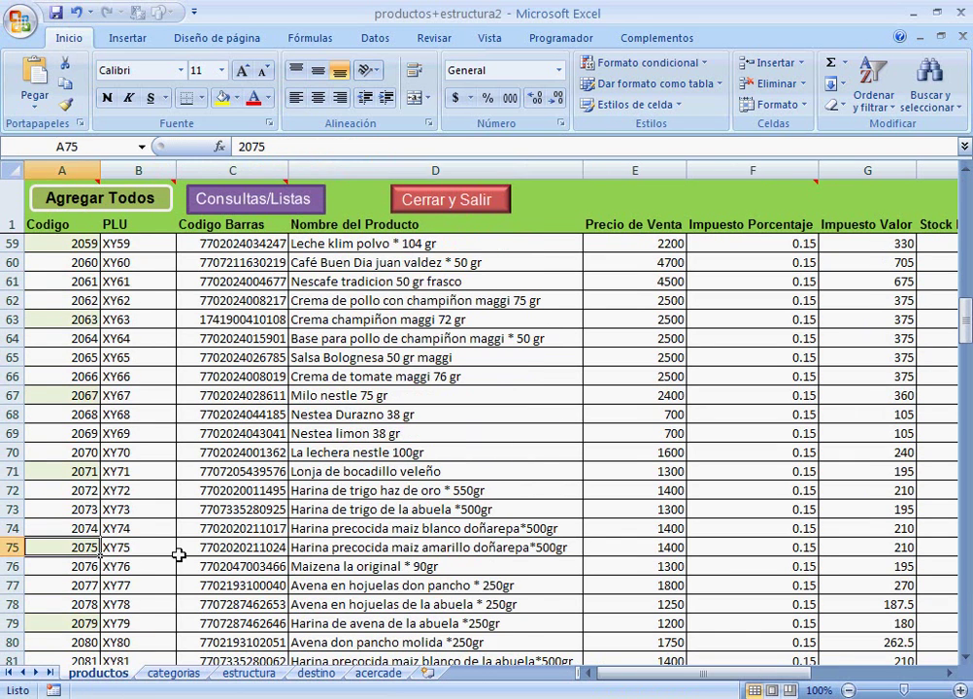
{"action": "left_click", "coordinate": [250, 674]}
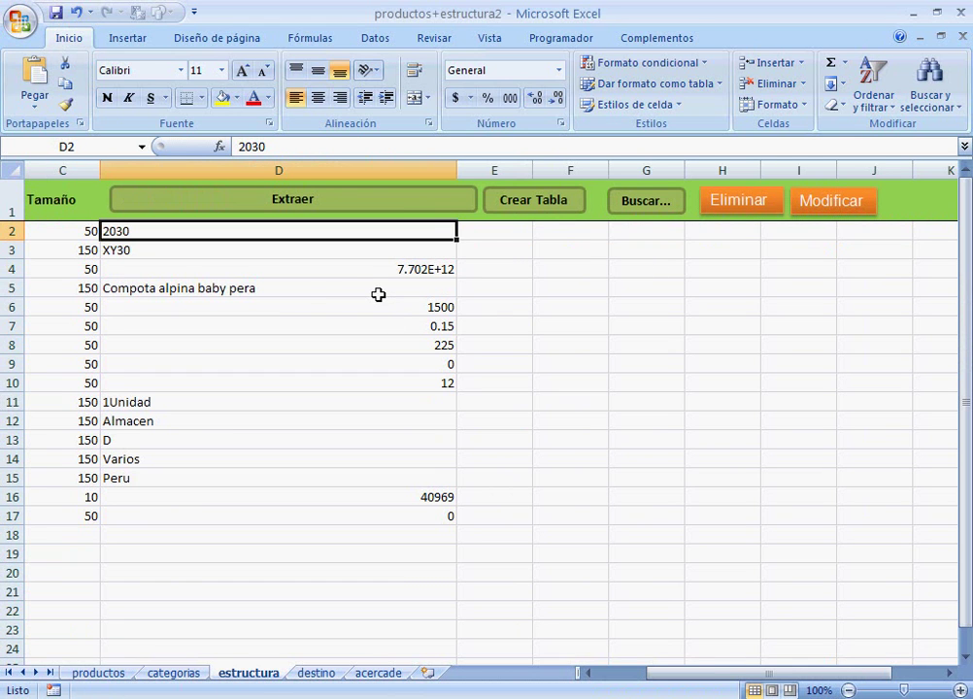
{"action": "type", "text": "2075"}
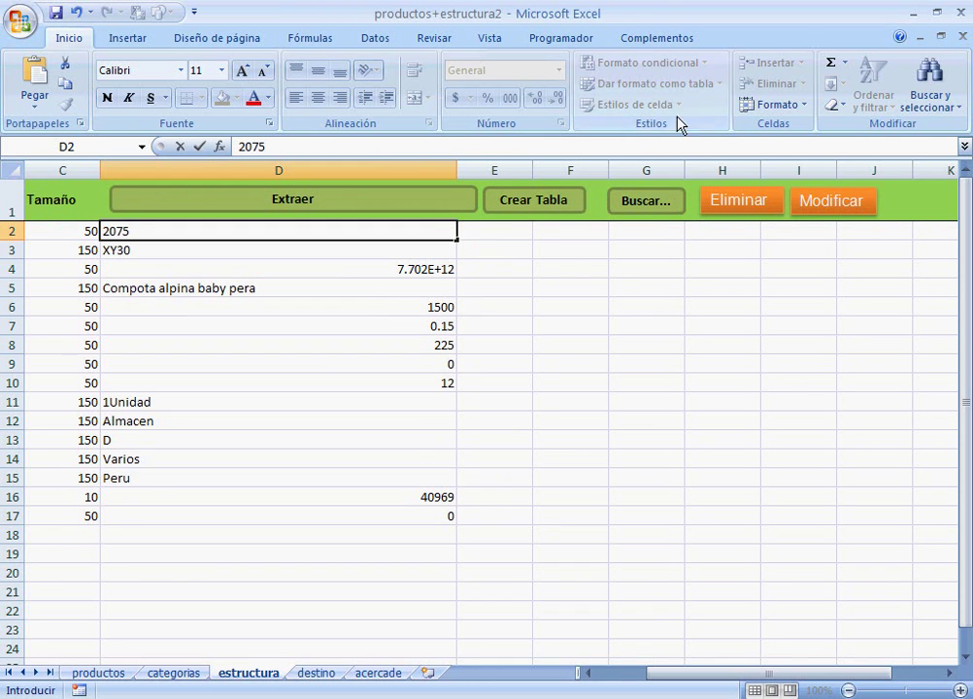
{"action": "left_click", "coordinate": [648, 207]}
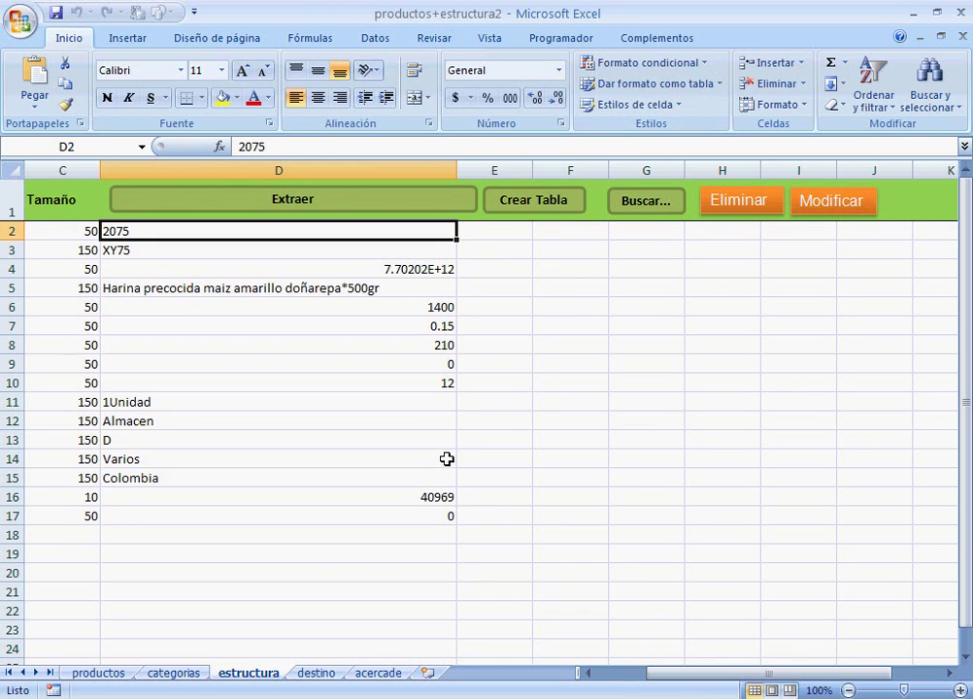
- Compare the barcode in D4 of the retrieved record with product 2075 on the productos sheet, and return to the estructura sheet
{"action": "left_click", "coordinate": [246, 272]}
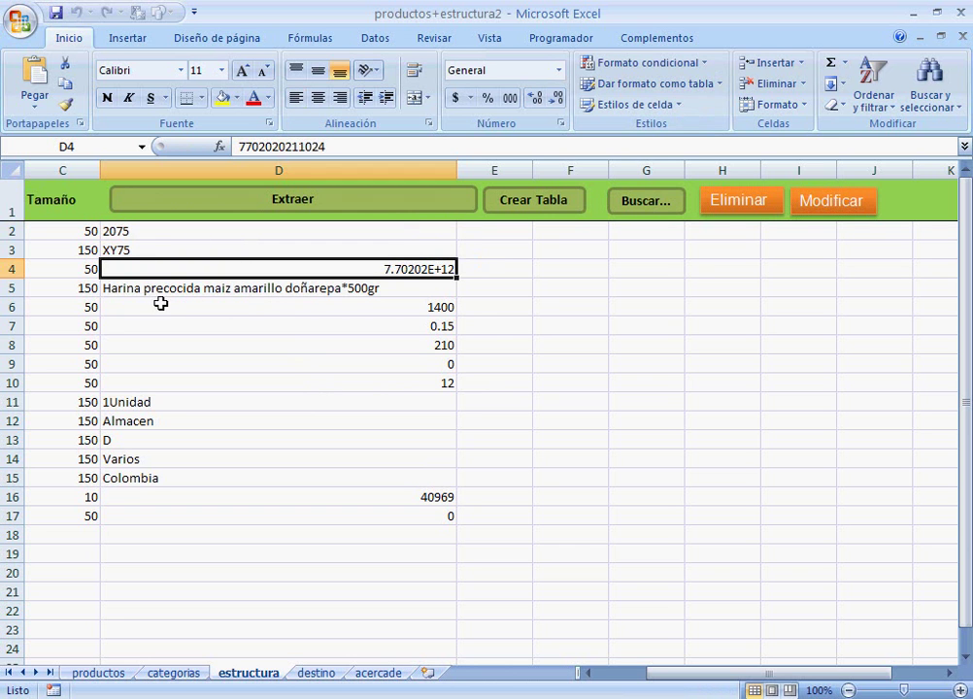
{"action": "left_click", "coordinate": [98, 673]}
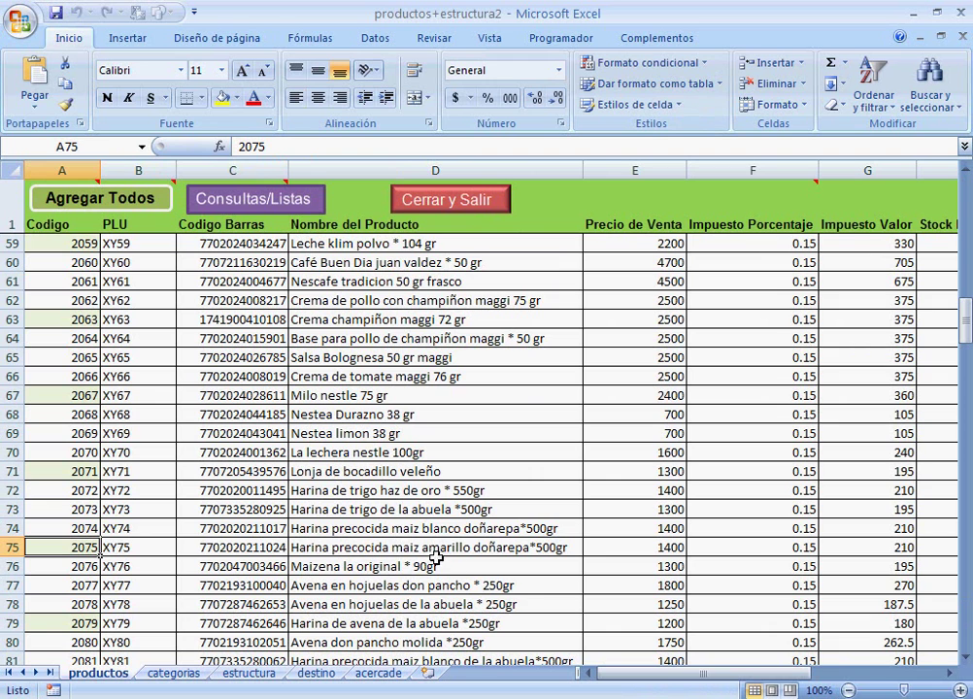
{"action": "left_click", "coordinate": [247, 675]}
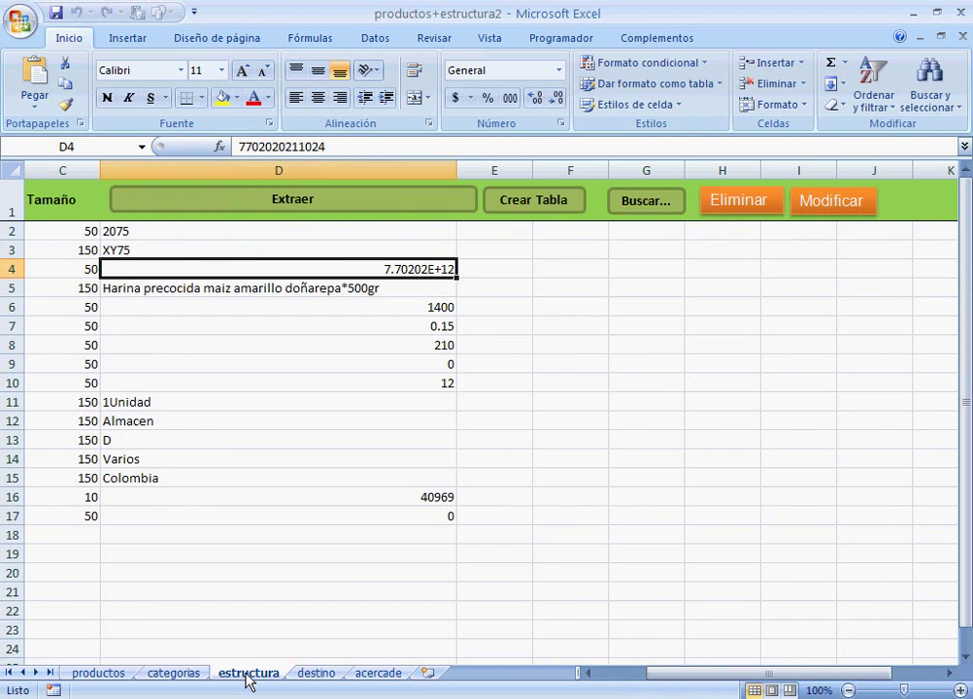
- Look over the categorias, estructura and destino sheets and examine the product list on the productos sheet
{"action": "left_click", "coordinate": [197, 676]}
{"action": "left_click", "coordinate": [250, 677]}
{"action": "left_click", "coordinate": [315, 677]}
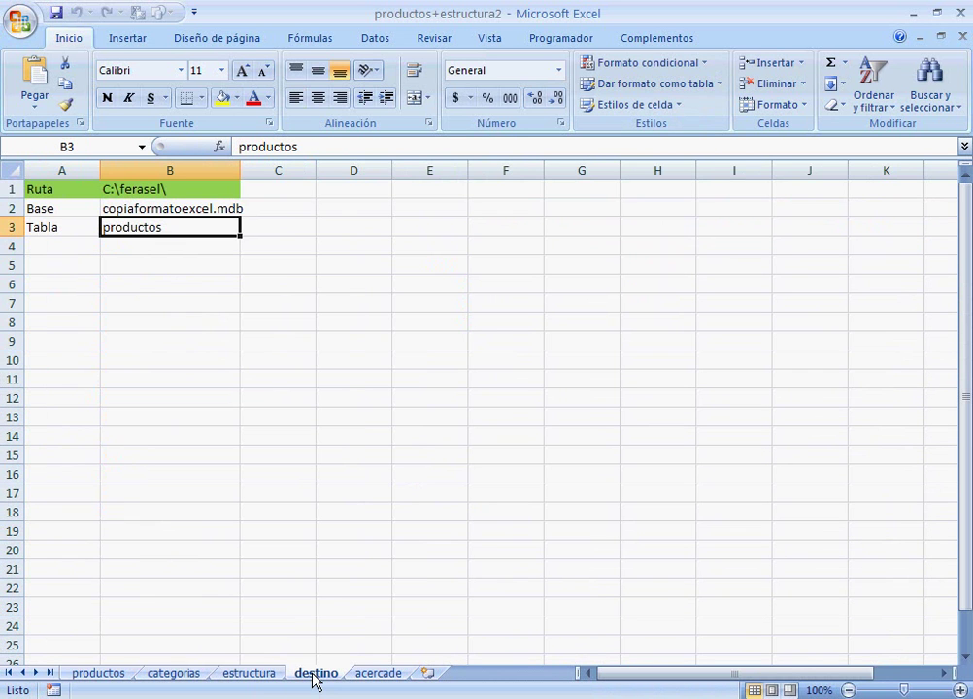
{"action": "left_click", "coordinate": [254, 677]}
{"action": "left_click", "coordinate": [190, 678]}
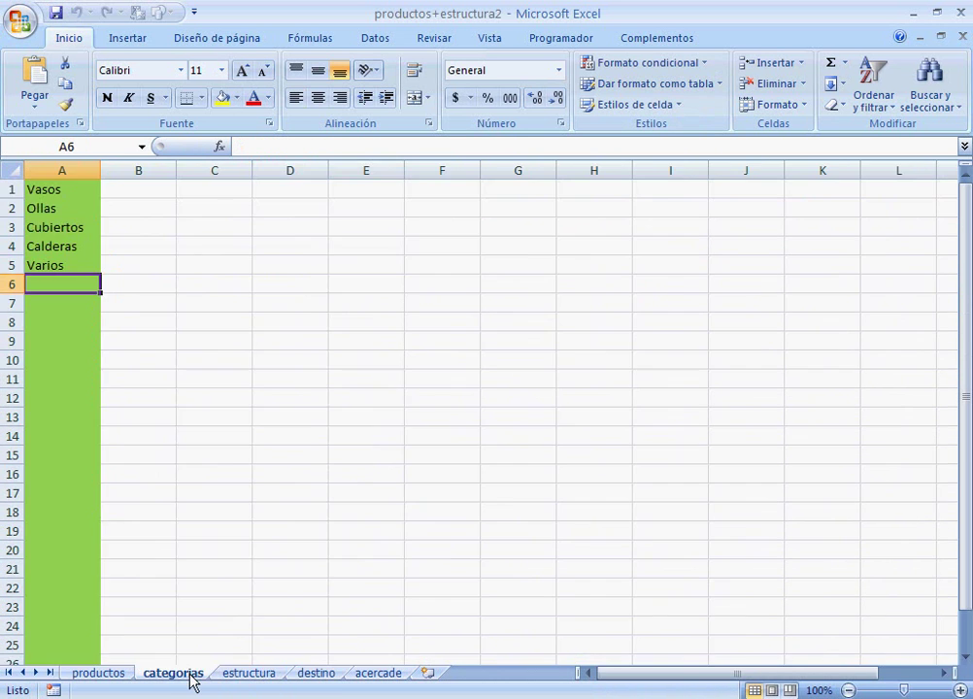
{"action": "left_click", "coordinate": [97, 673]}
{"action": "scroll", "coordinate": [341, 560], "scroll_direction": "down", "scroll_amount": 1}
{"action": "scroll", "coordinate": [341, 561], "scroll_direction": "up", "scroll_amount": 3}
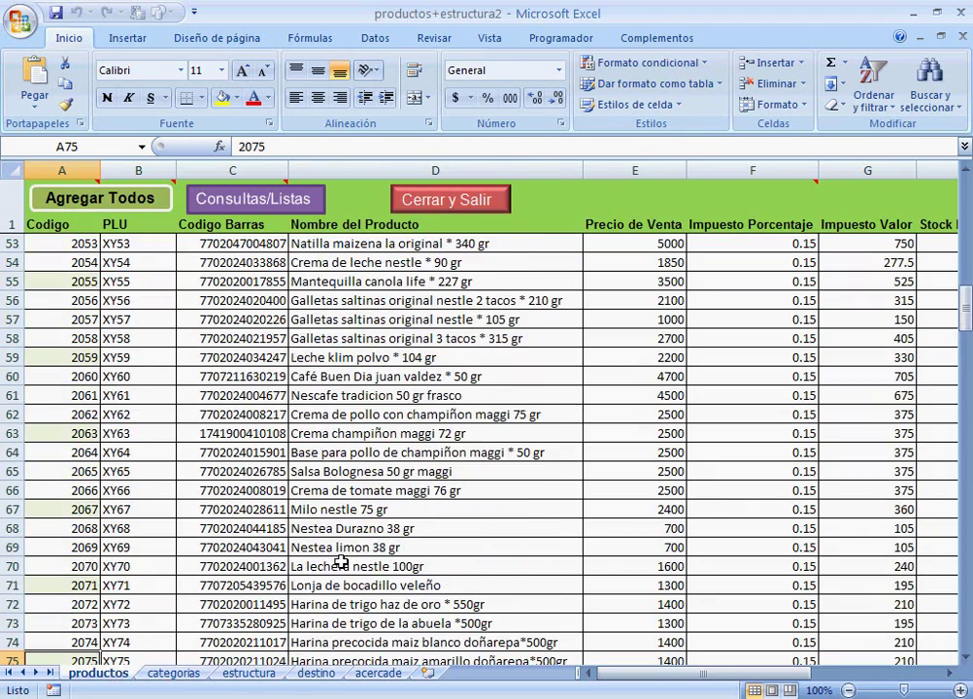
{"action": "scroll", "coordinate": [341, 582], "scroll_direction": "up", "scroll_amount": 2}
{"action": "scroll", "coordinate": [341, 581], "scroll_direction": "down", "scroll_amount": 9}
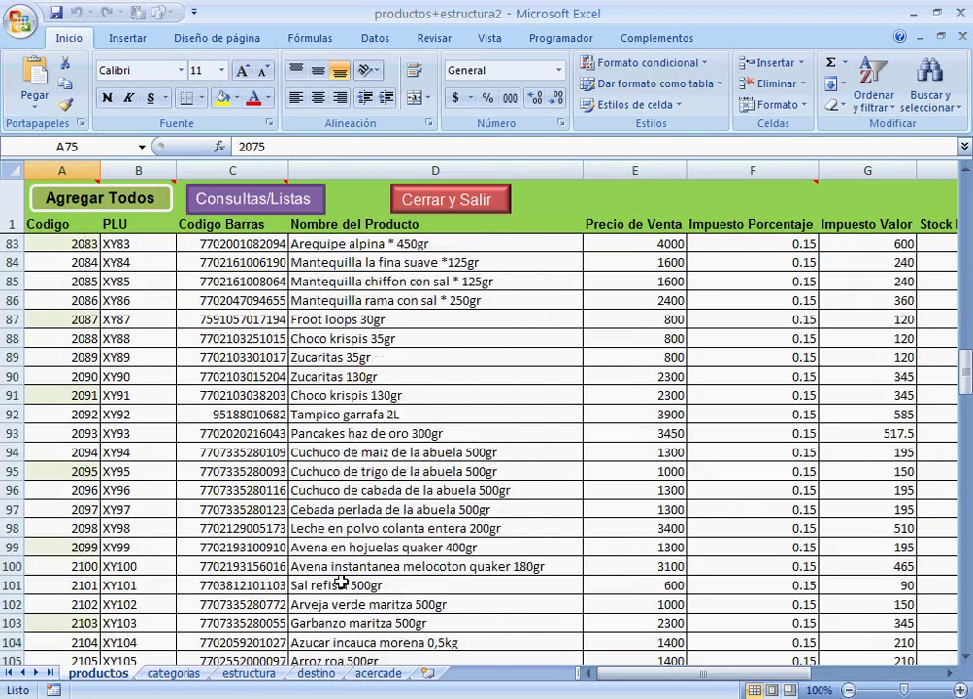
{"action": "scroll", "coordinate": [341, 581], "scroll_direction": "up", "scroll_amount": 10}
{"action": "scroll", "coordinate": [341, 582], "scroll_direction": "up", "scroll_amount": 3}
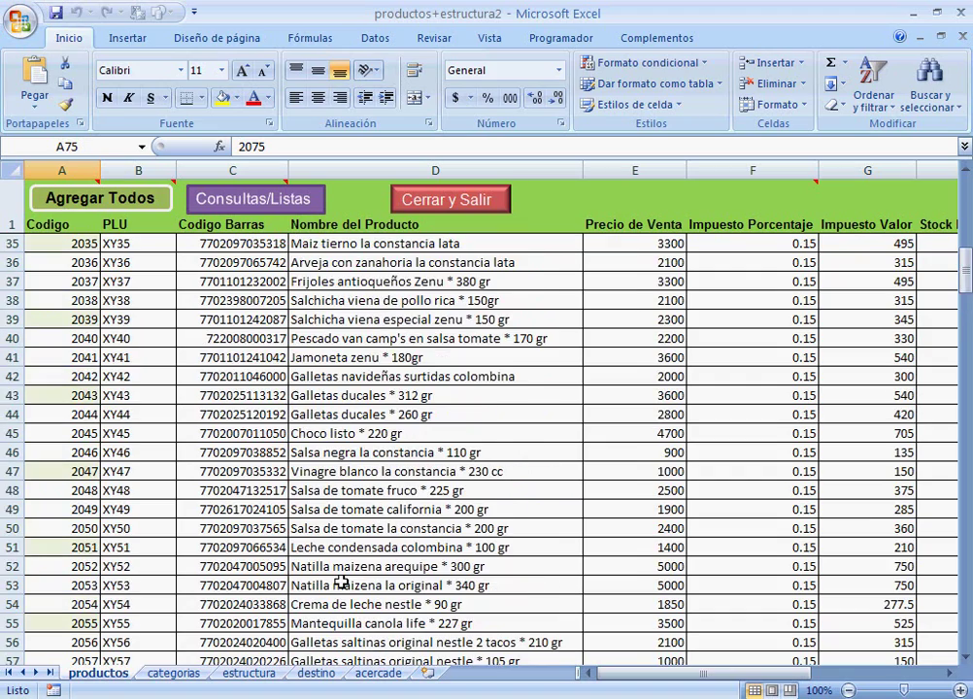
{"action": "scroll", "coordinate": [341, 582], "scroll_direction": "down", "scroll_amount": 20}
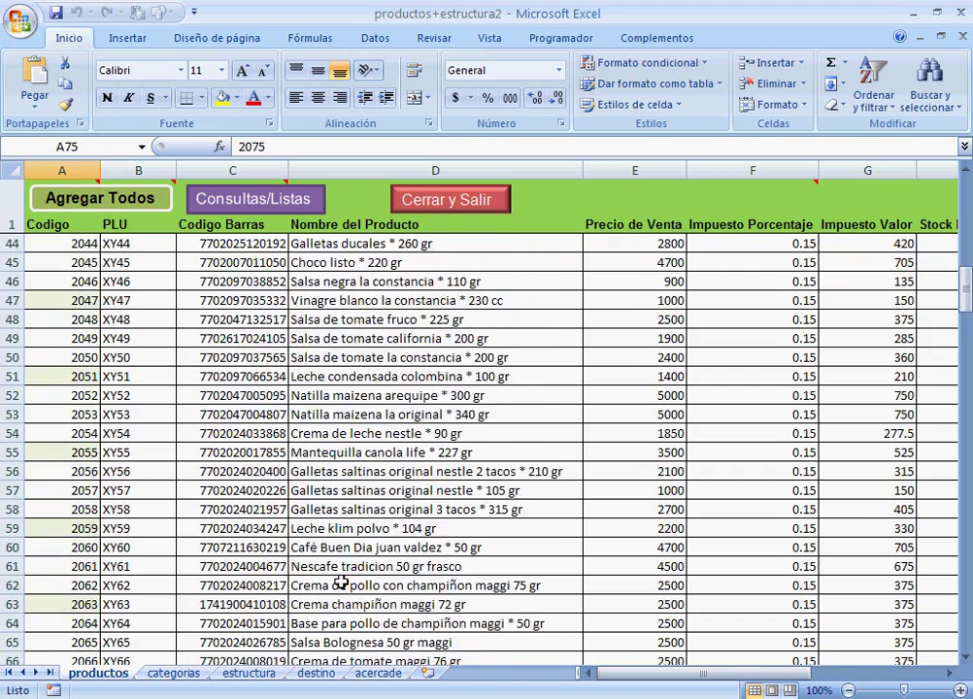
{"action": "scroll", "coordinate": [340, 585], "scroll_direction": "down", "scroll_amount": 6}
{"action": "scroll", "coordinate": [341, 584], "scroll_direction": "up", "scroll_amount": 12}
{"action": "scroll", "coordinate": [340, 585], "scroll_direction": "down", "scroll_amount": 20}
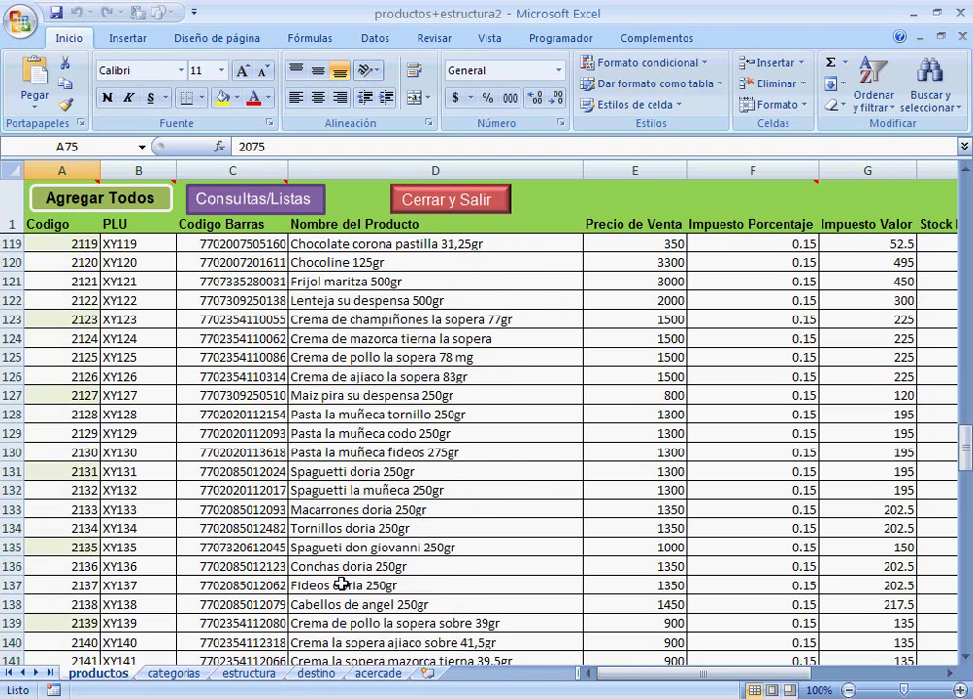
- Go from cell A154, below the last product code, to the last row of the productos sheet
{"action": "left_click", "coordinate": [77, 340]}
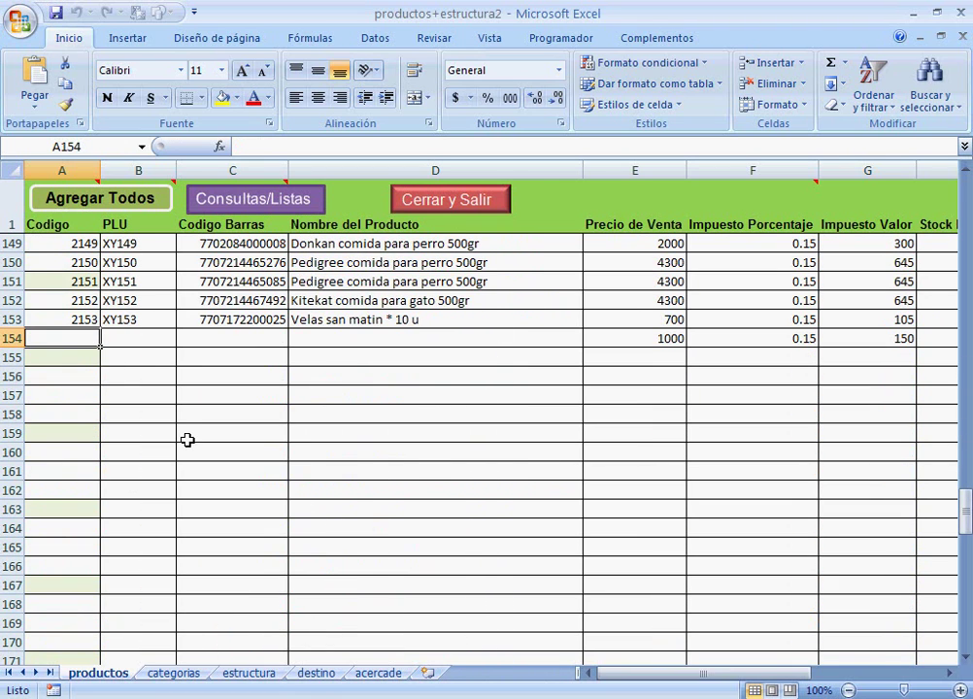
{"action": "key", "text": "End"}
{"action": "key", "text": "Down"}
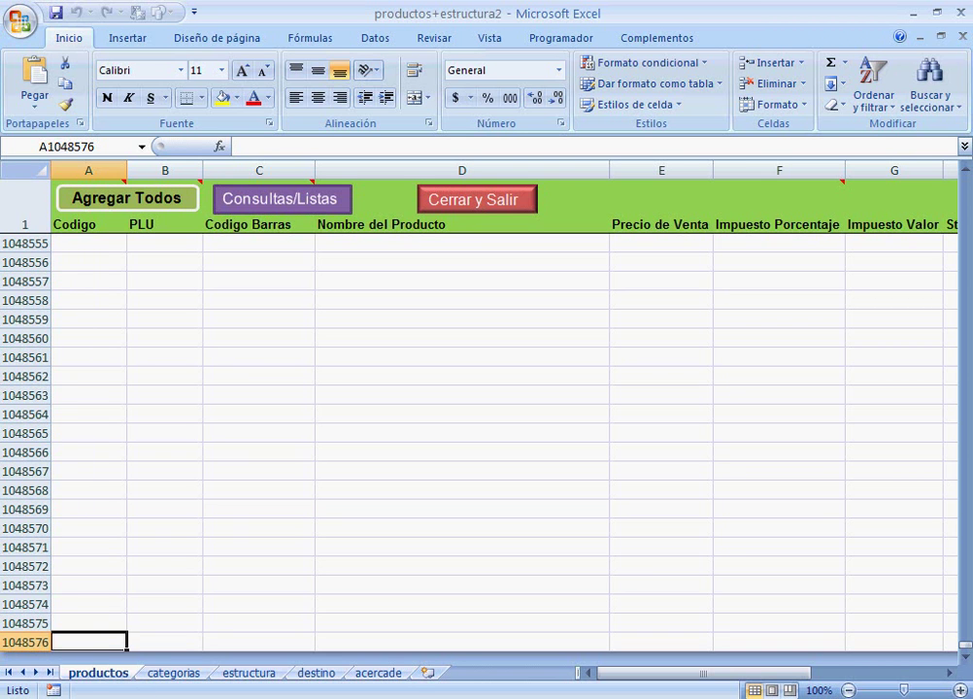
- Switch to Access, view the records in the productos table, close it and return to the productos sheet in Excel
{"action": "left_click", "coordinate": [680, 698]}
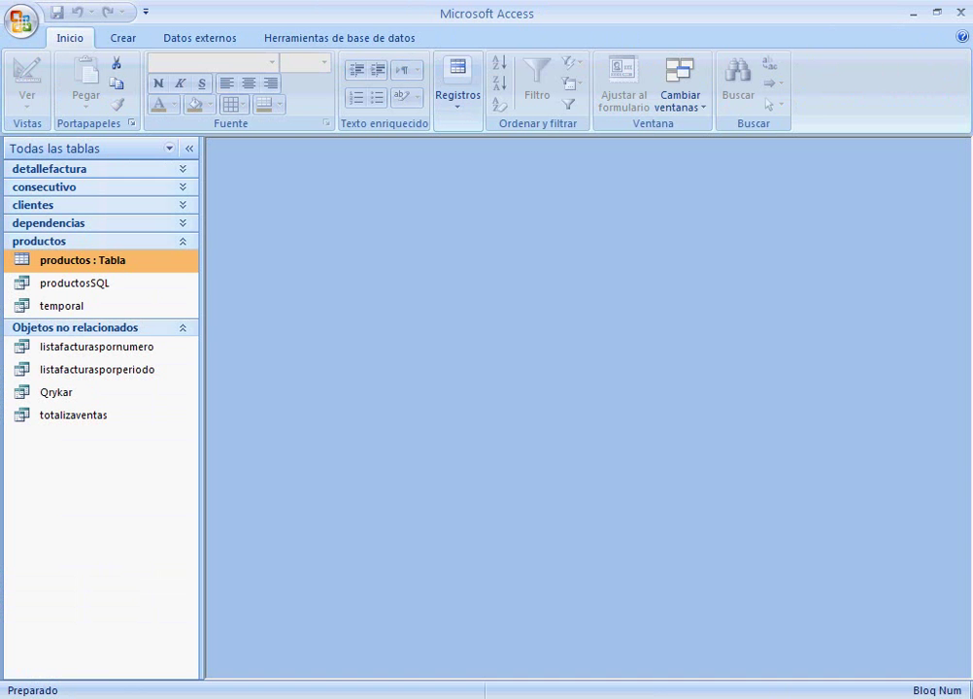
{"action": "double_click", "coordinate": [97, 263]}
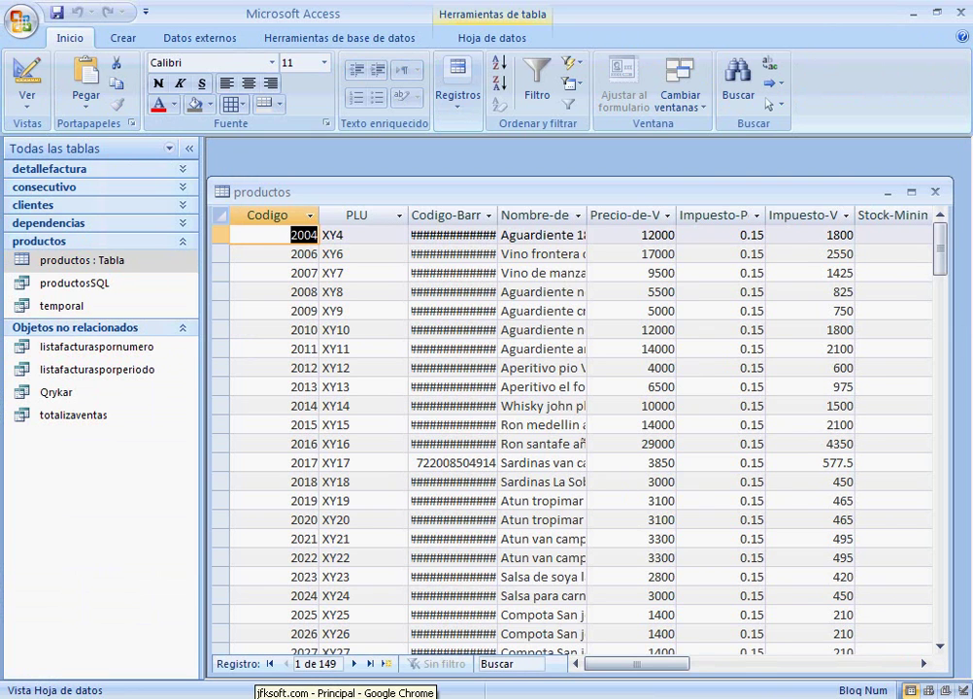
{"action": "left_click", "coordinate": [934, 191]}
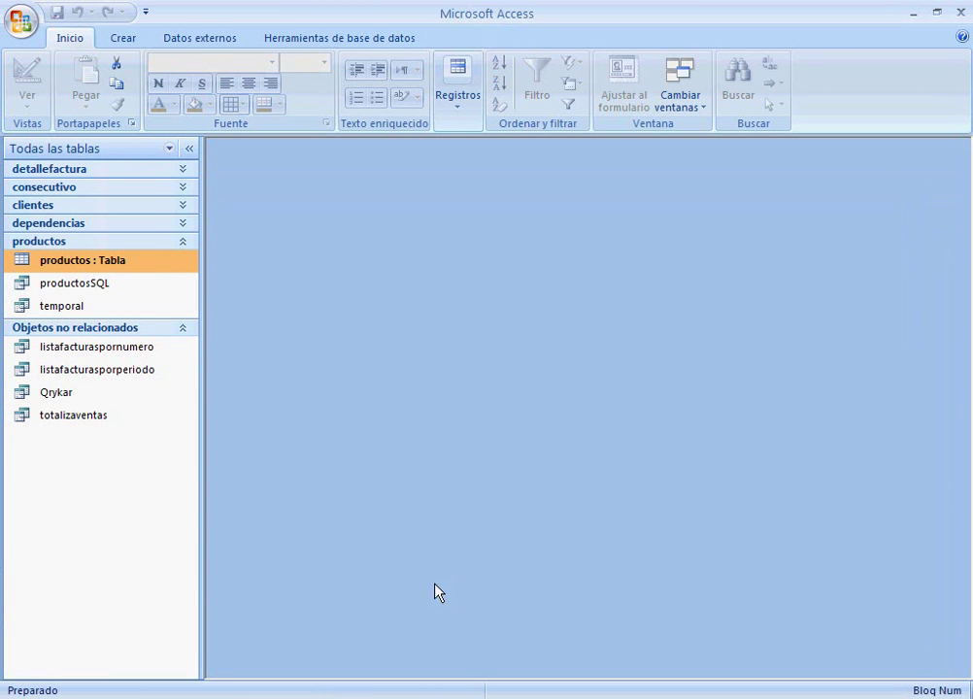
{"action": "key", "text": "alt+Tab"}
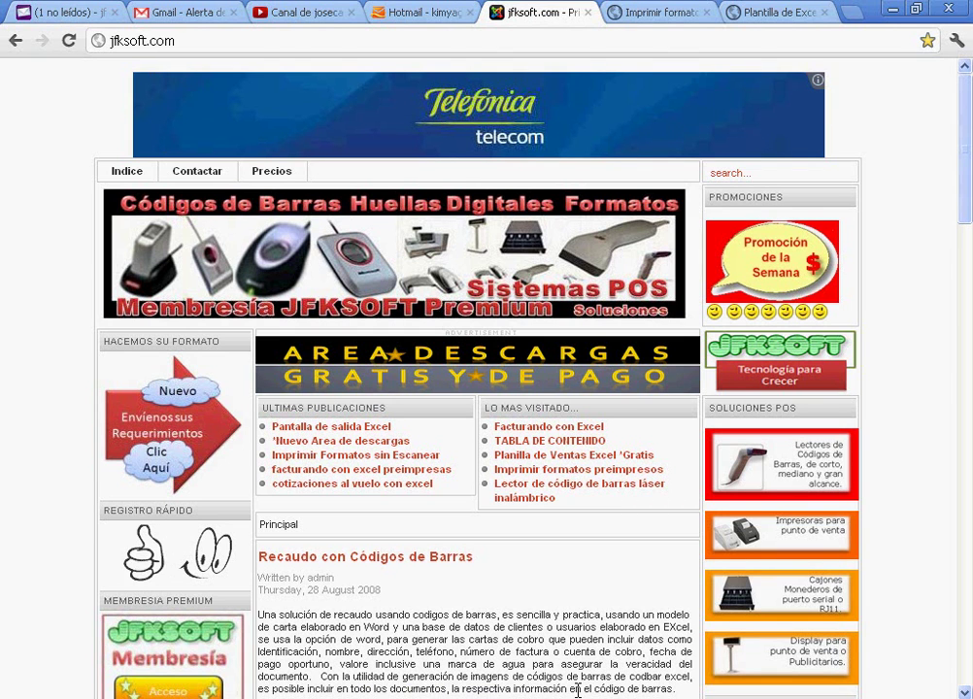
{"action": "left_click", "coordinate": [59, 15]}
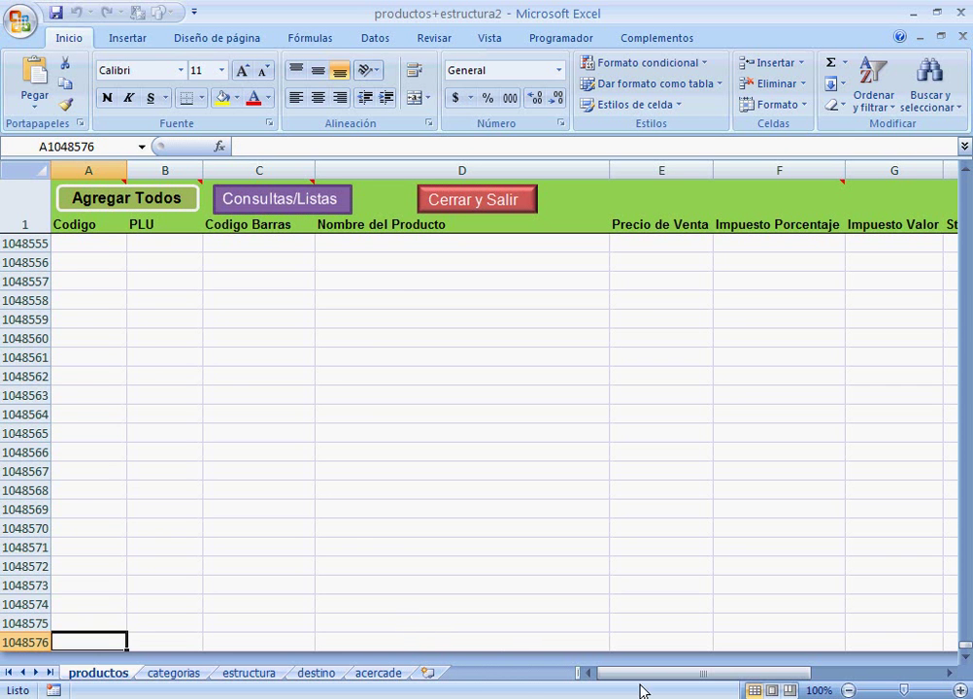
- Run the Consultas/Listas query from cell D2 in the Nombre del Producto column of the productos sheet
{"action": "scroll", "coordinate": [322, 589], "scroll_direction": "up", "scroll_amount": 7}
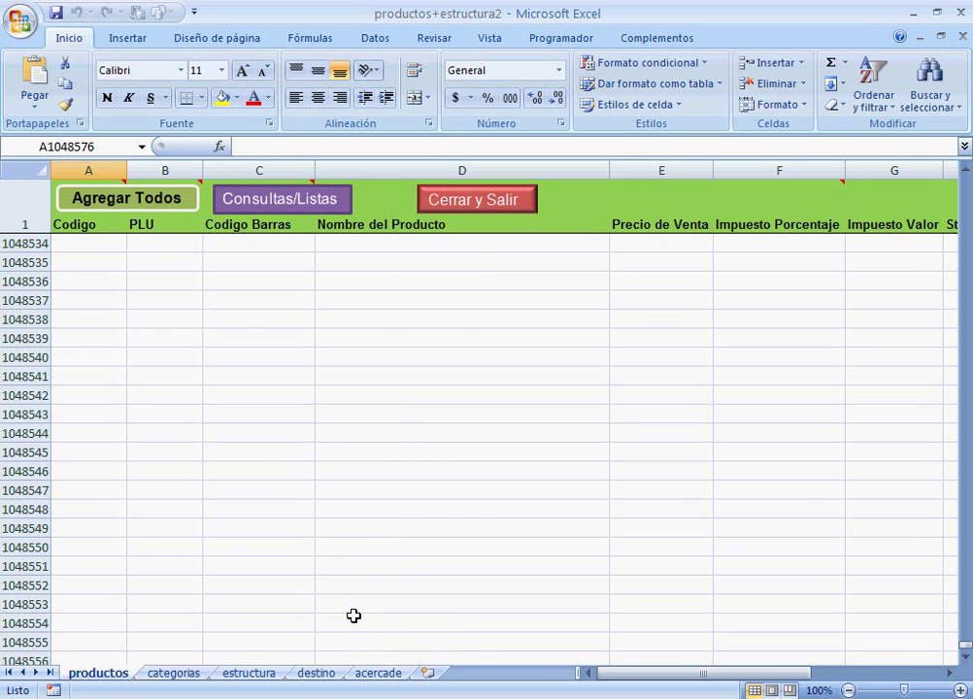
{"action": "key", "text": "ctrl+Home"}
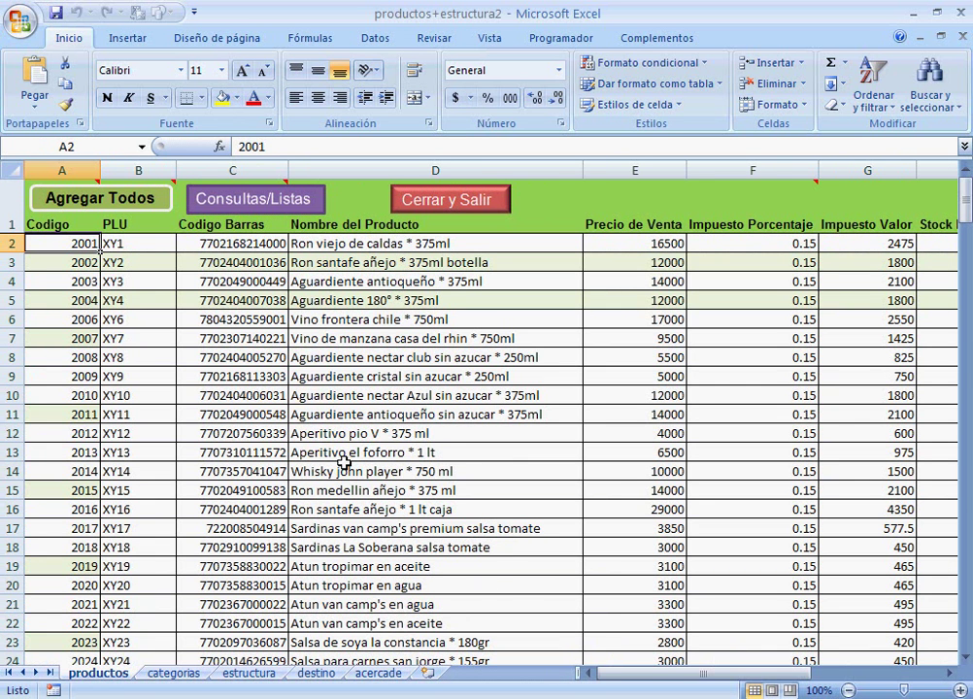
{"action": "left_click", "coordinate": [320, 245]}
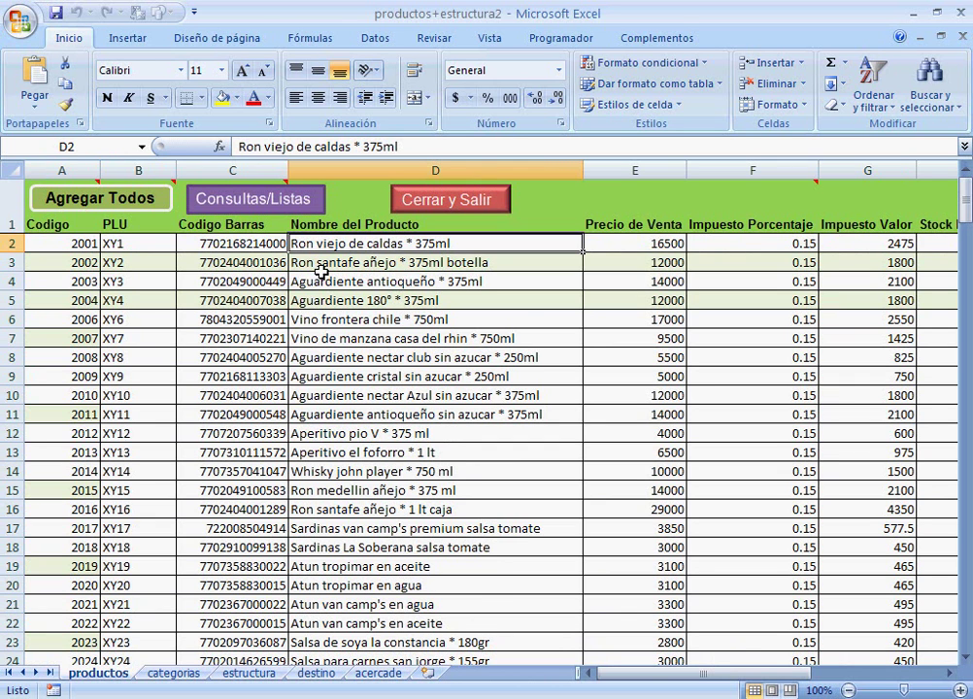
{"action": "left_click", "coordinate": [278, 204]}
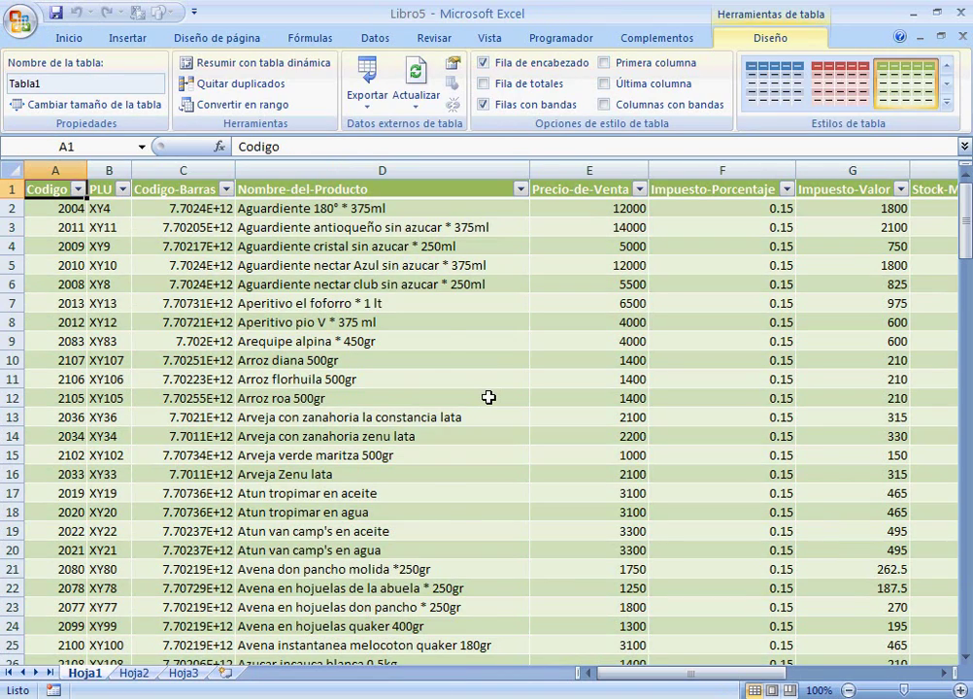
- Examine the generated product list in the new workbook down to its last record
{"action": "scroll", "coordinate": [489, 397], "scroll_direction": "down", "scroll_amount": 4}
{"action": "scroll", "coordinate": [489, 397], "scroll_direction": "up", "scroll_amount": 4}
{"action": "scroll", "coordinate": [488, 397], "scroll_direction": "down", "scroll_amount": 9}
{"action": "scroll", "coordinate": [489, 397], "scroll_direction": "up", "scroll_amount": 4}
{"action": "scroll", "coordinate": [488, 397], "scroll_direction": "down", "scroll_amount": 3}
{"action": "scroll", "coordinate": [488, 397], "scroll_direction": "down", "scroll_amount": 20}
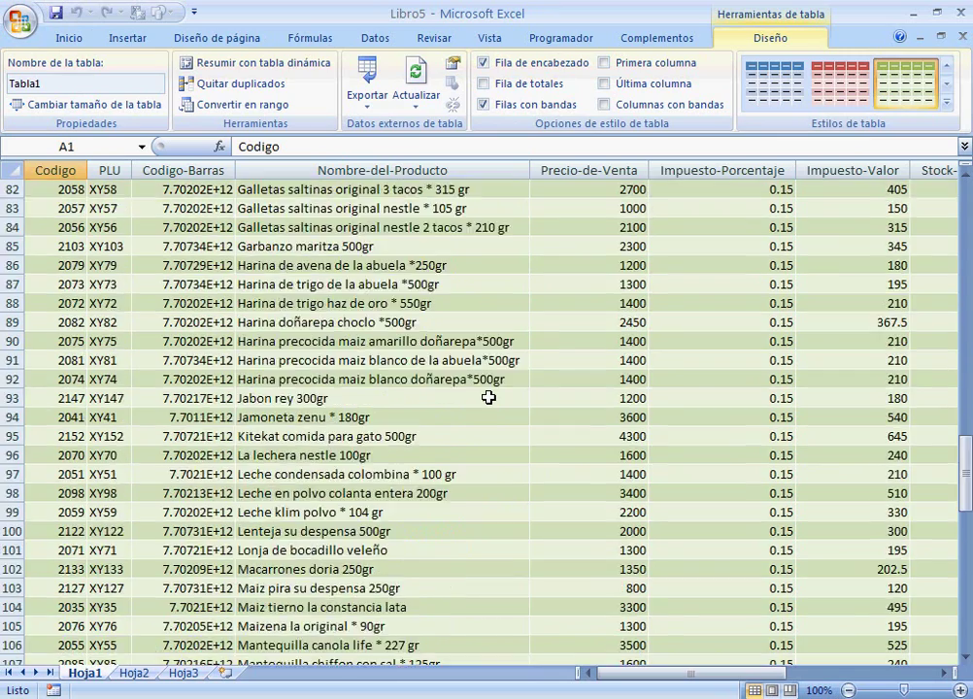
{"action": "scroll", "coordinate": [488, 397], "scroll_direction": "down", "scroll_amount": 9}
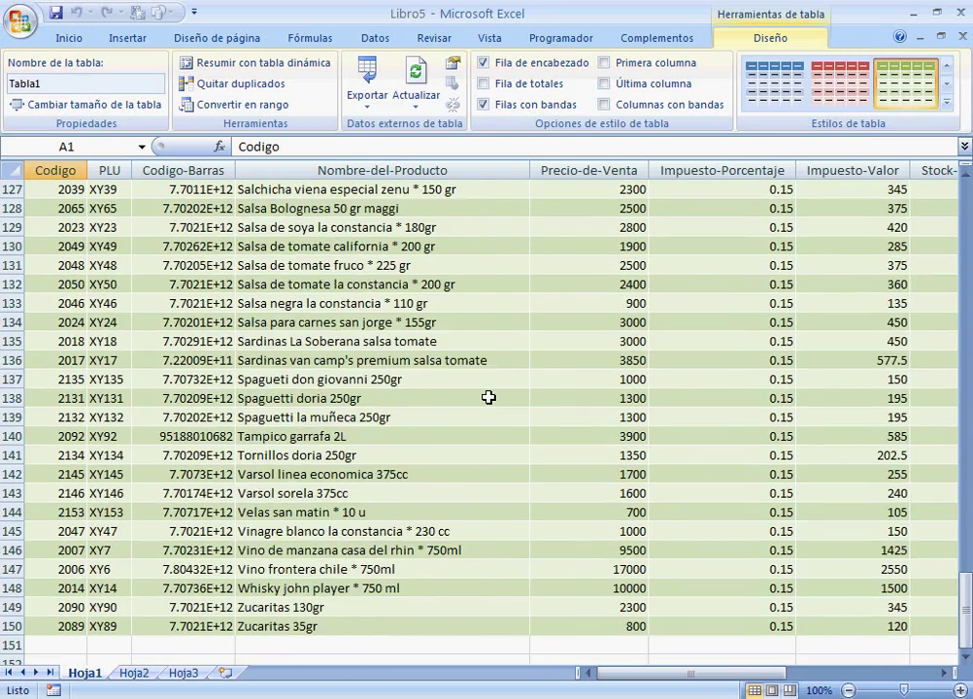
{"action": "scroll", "coordinate": [488, 397], "scroll_direction": "up", "scroll_amount": 20}
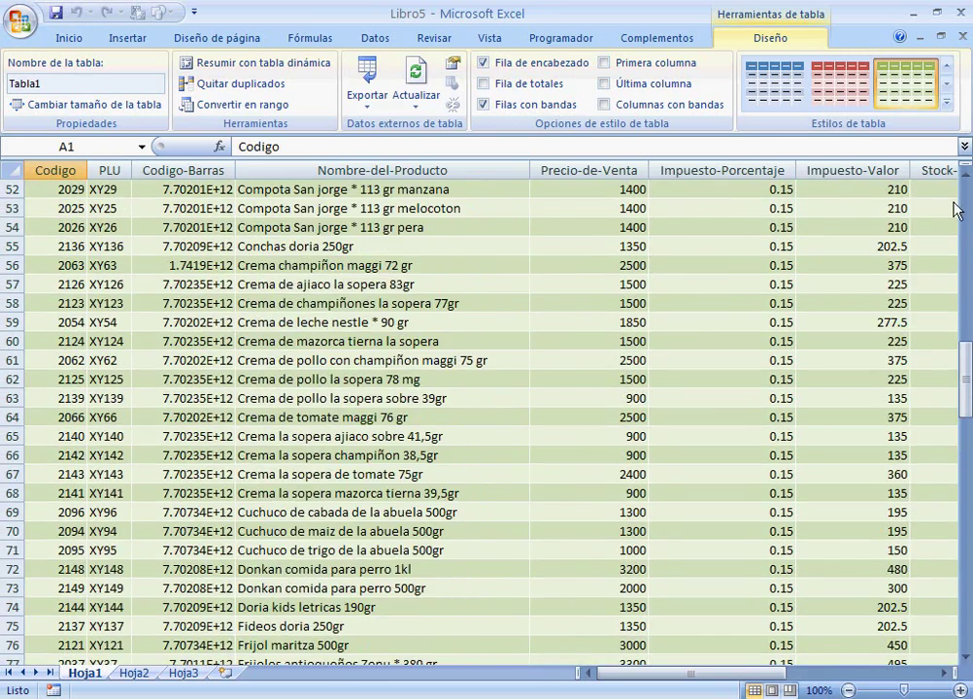
- Close the generated list workbook Libro5 without saving its changes
{"action": "left_click", "coordinate": [962, 37]}
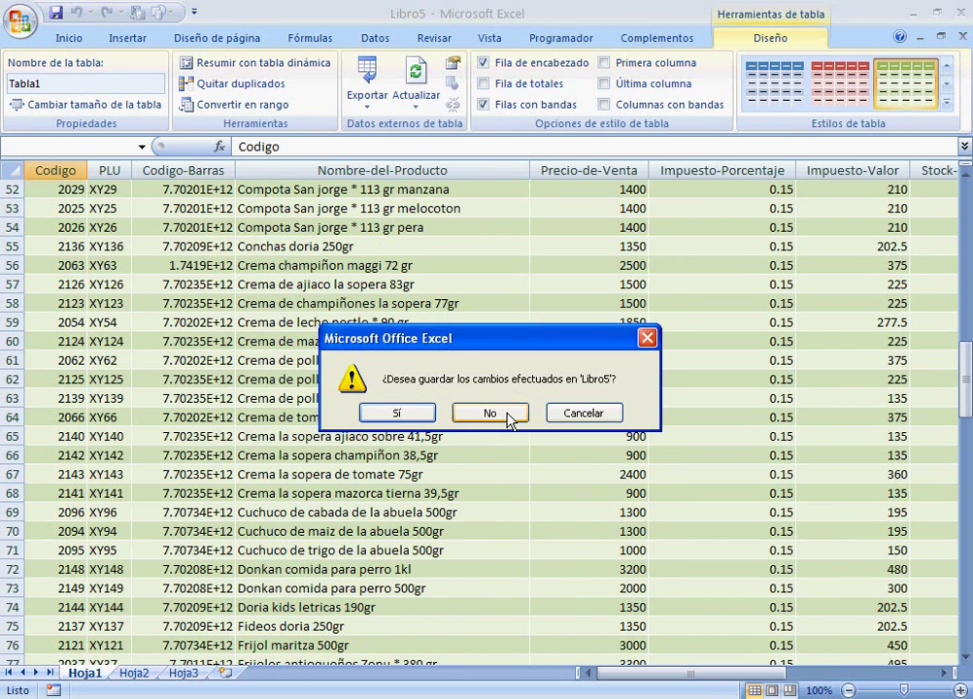
{"action": "left_click", "coordinate": [571, 418]}
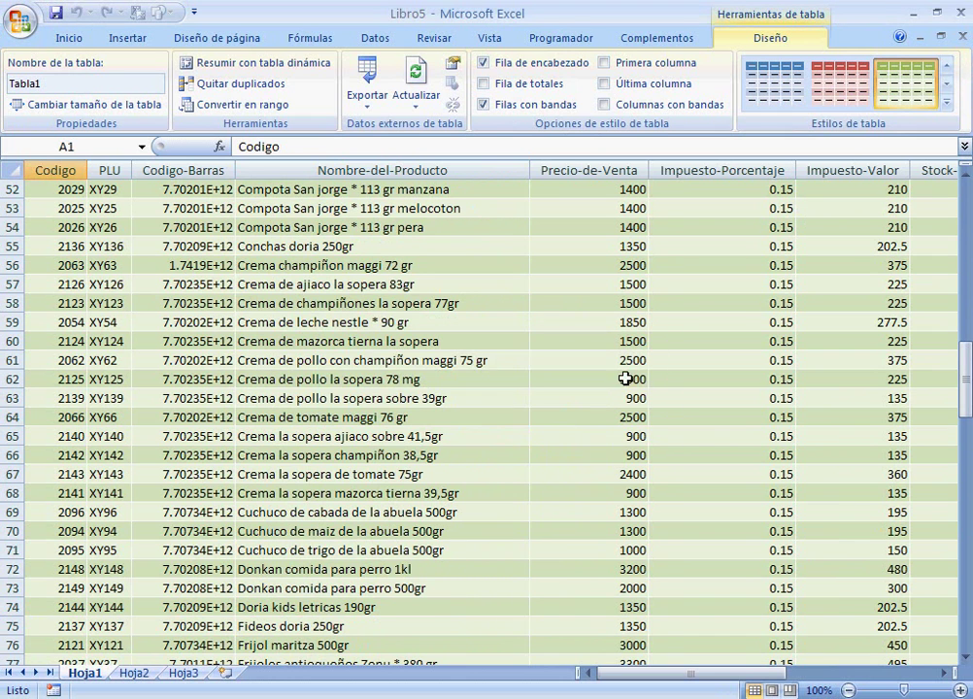
{"action": "left_click", "coordinate": [962, 37]}
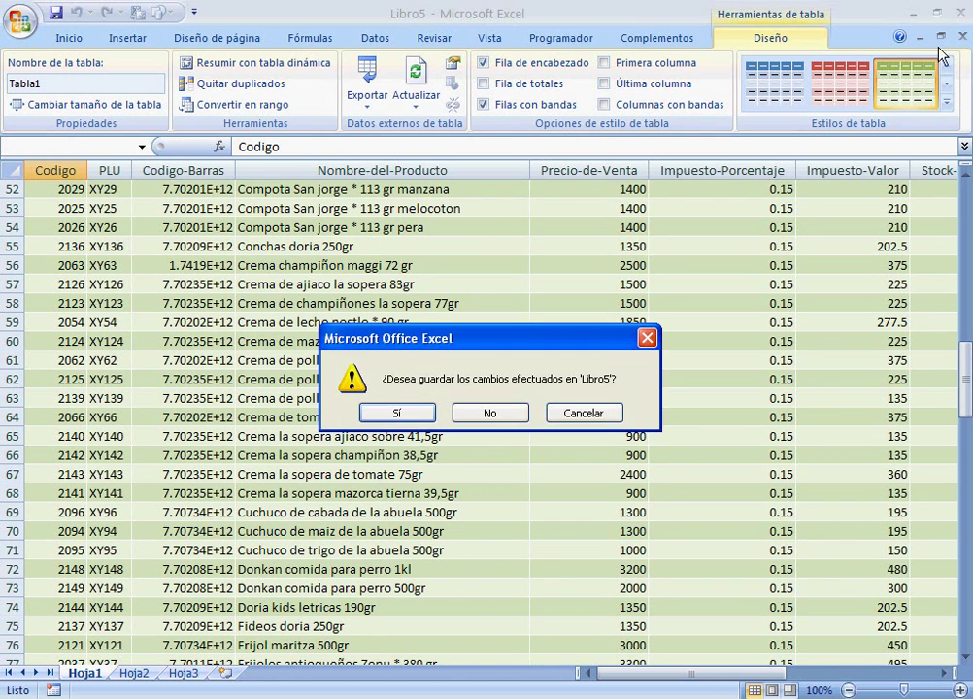
{"action": "left_click", "coordinate": [490, 414]}
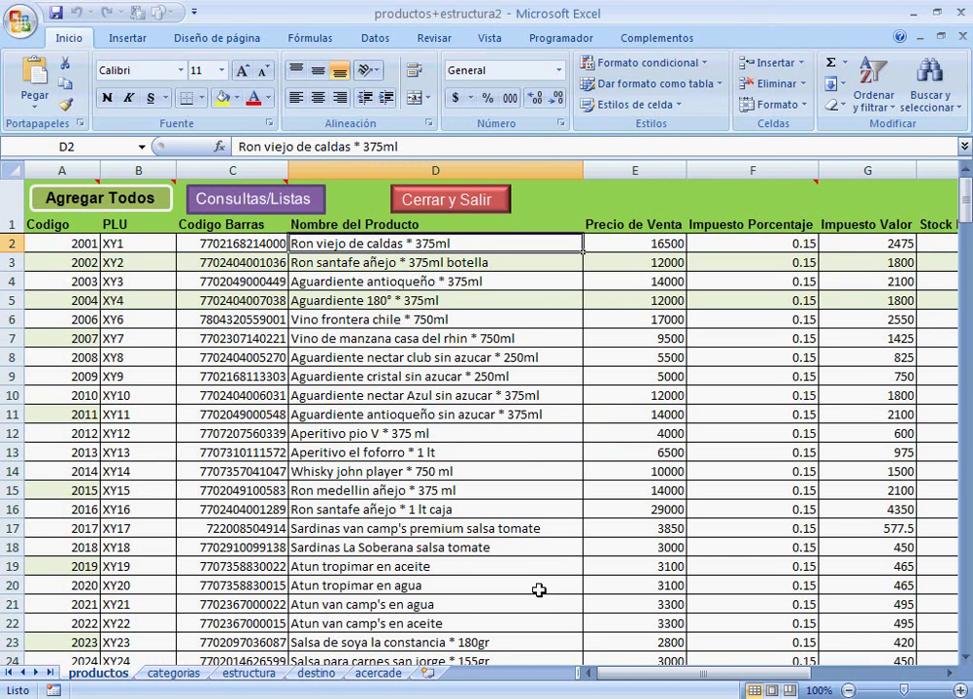
- Run the Consultas/Listas query from cell E2 in the Precio de Venta column and look through the generated list
{"action": "left_click", "coordinate": [656, 244]}
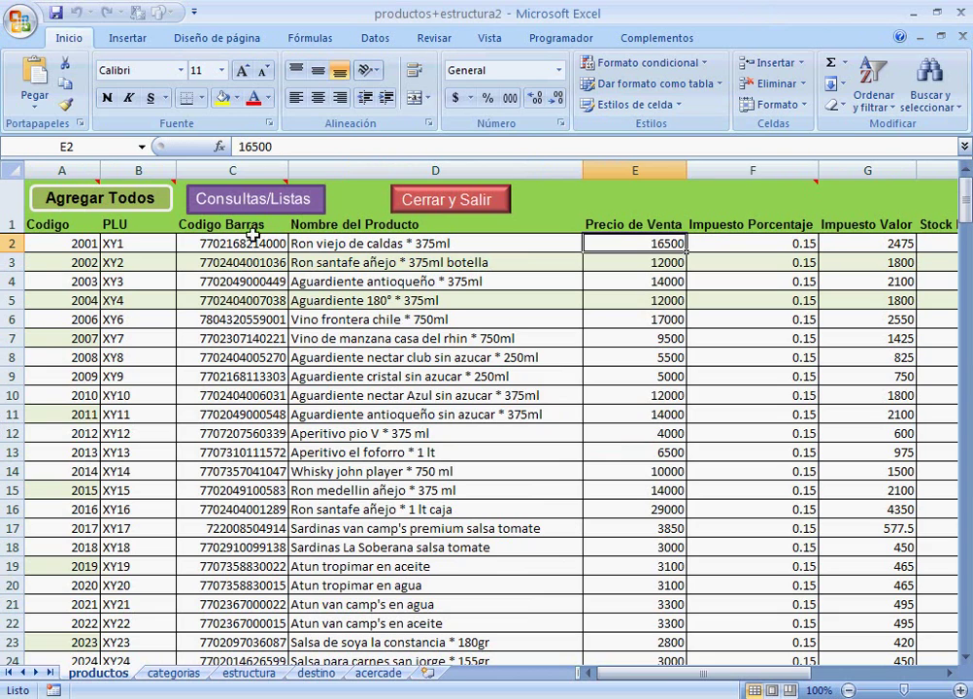
{"action": "left_click", "coordinate": [255, 204]}
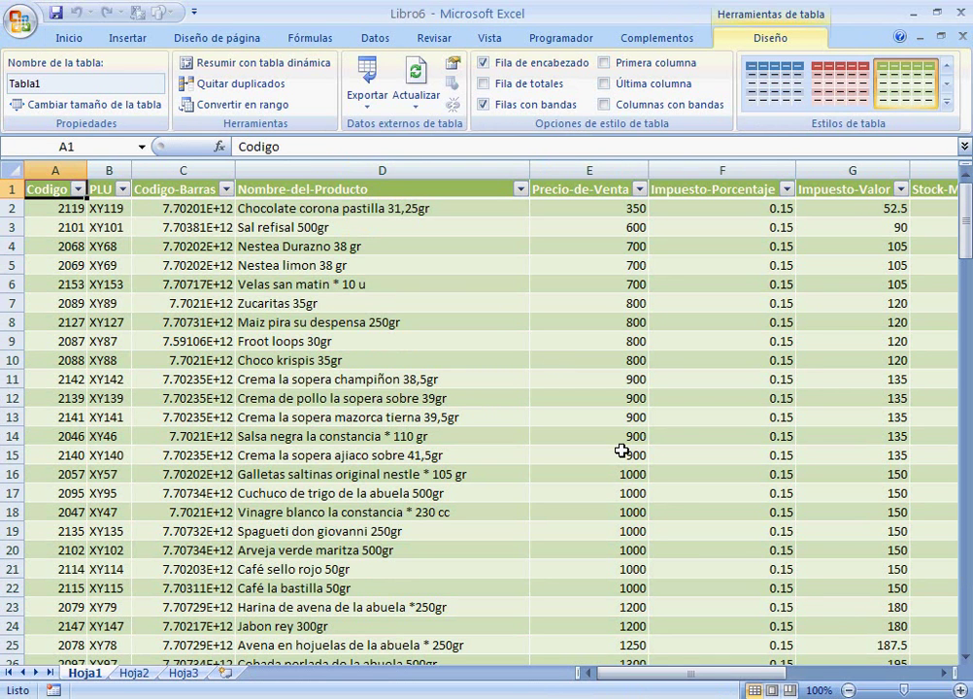
{"action": "left_click", "coordinate": [623, 208]}
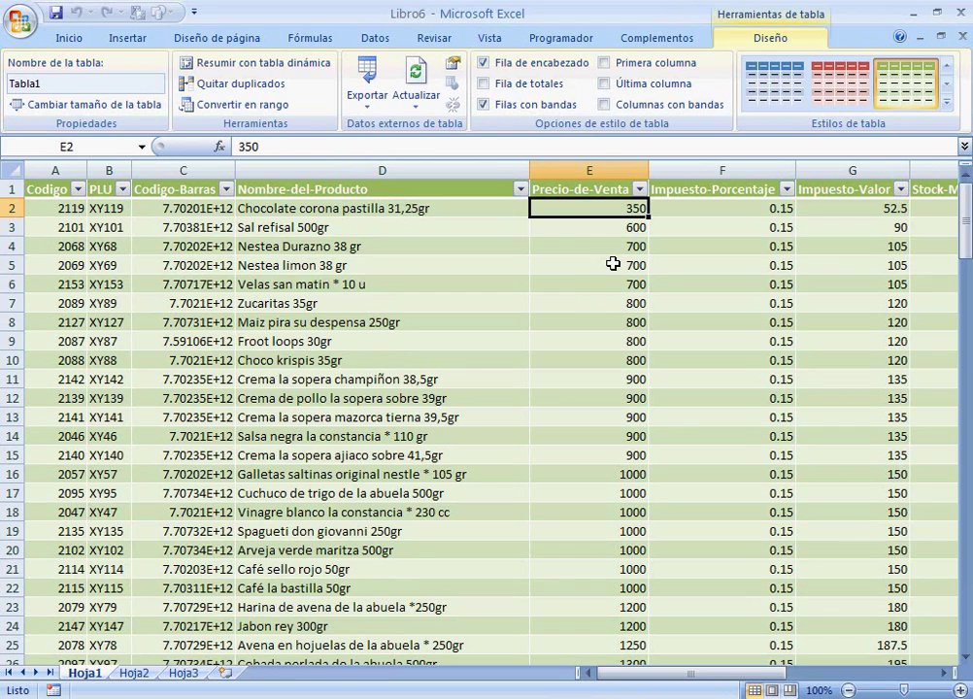
{"action": "scroll", "coordinate": [613, 247], "scroll_direction": "down", "scroll_amount": 10}
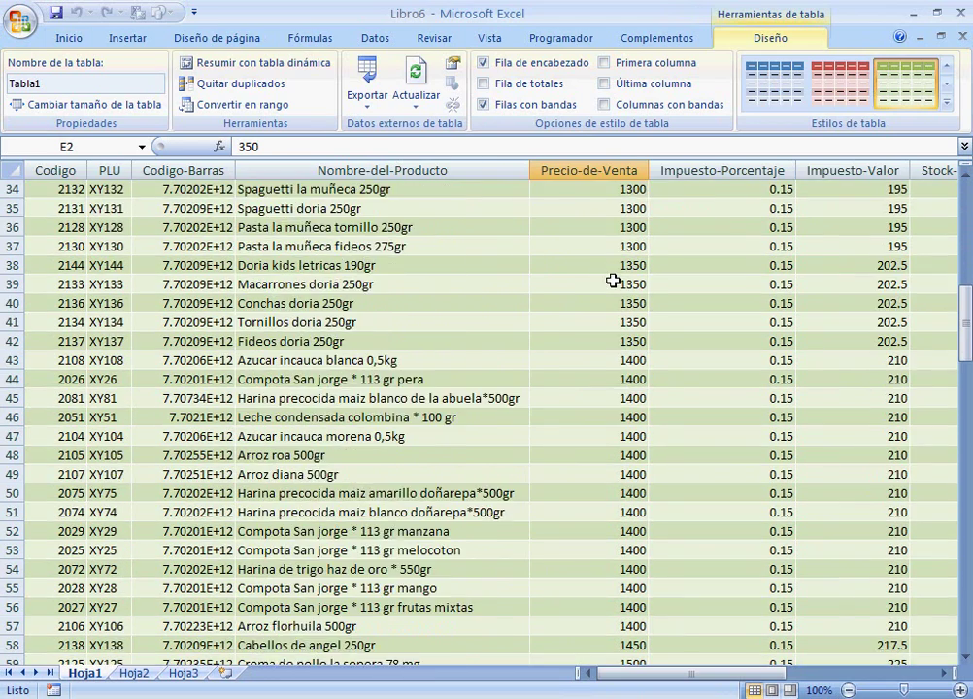
{"action": "scroll", "coordinate": [612, 244], "scroll_direction": "up", "scroll_amount": 1}
{"action": "left_click", "coordinate": [960, 41]}
{"action": "left_click", "coordinate": [601, 419]}
{"action": "scroll", "coordinate": [583, 432], "scroll_direction": "up", "scroll_amount": 10}
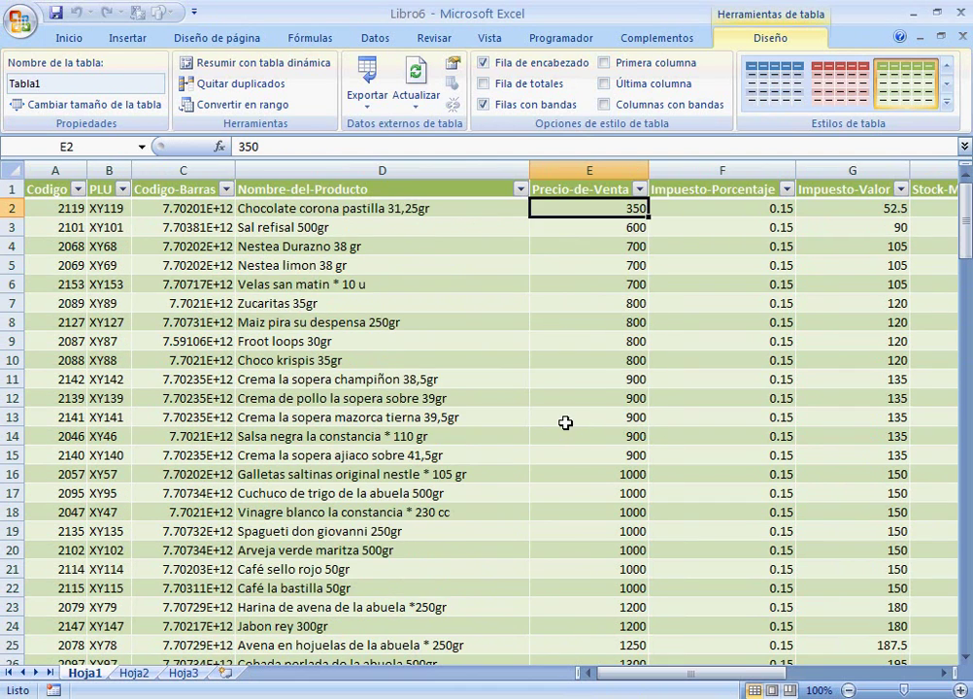
- Review the Precio-de-Venta filter values in the generated list without filtering, and close workbook Libro6 without saving
{"action": "left_click", "coordinate": [640, 189]}
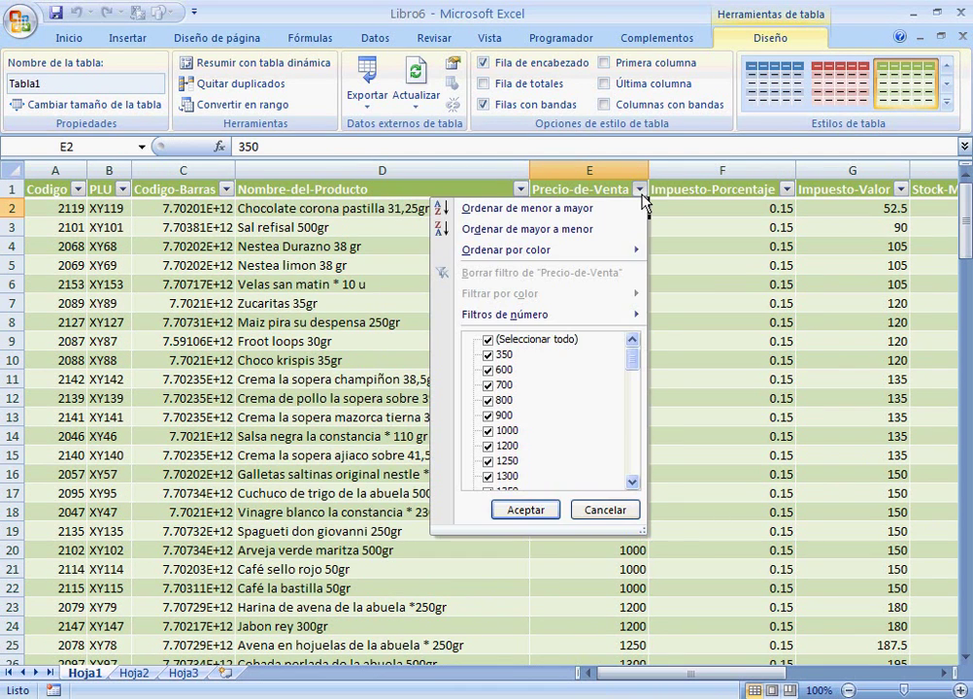
{"action": "left_click_drag", "start_coordinate": [632, 364], "coordinate": [627, 263]}
{"action": "left_click", "coordinate": [606, 511]}
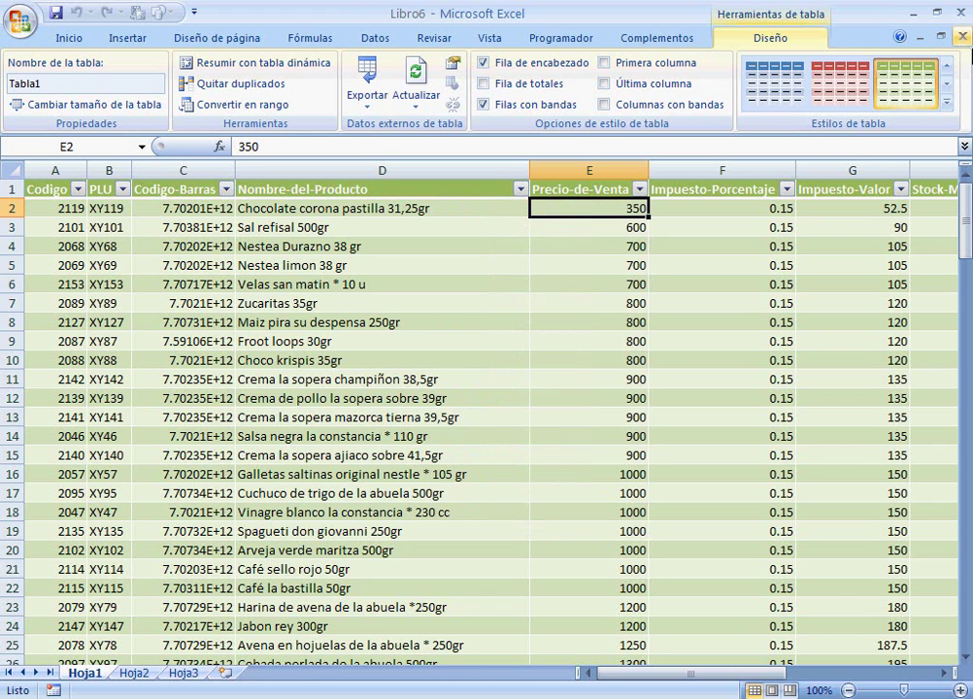
{"action": "left_click", "coordinate": [963, 37]}
{"action": "left_click", "coordinate": [477, 414]}
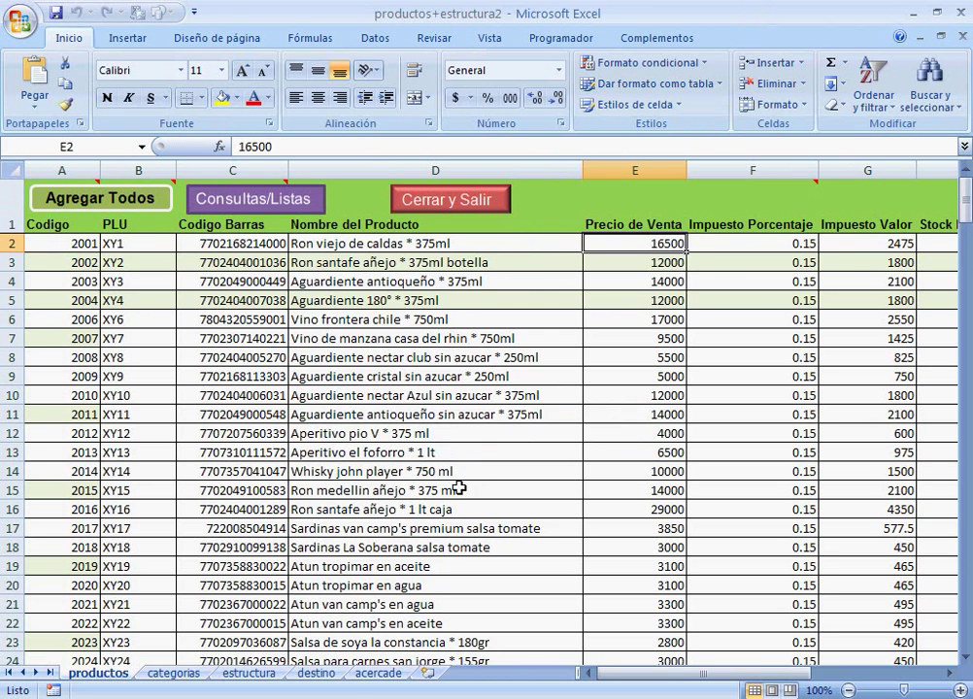
- Left-align the barcode value in cell D4 of the estructura sheet
{"action": "left_click", "coordinate": [183, 674]}
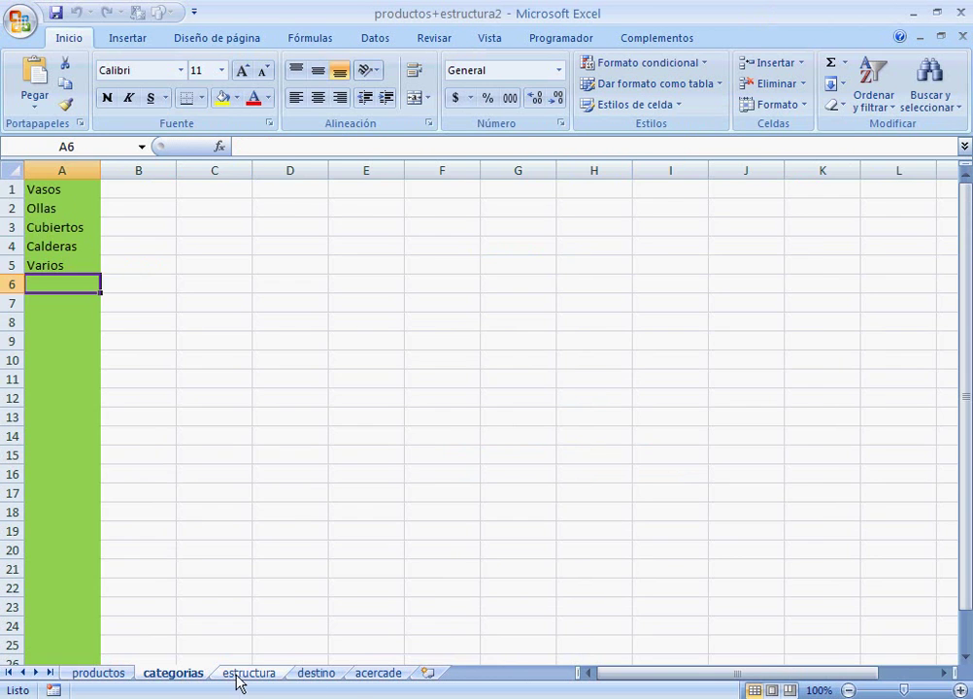
{"action": "left_click", "coordinate": [243, 674]}
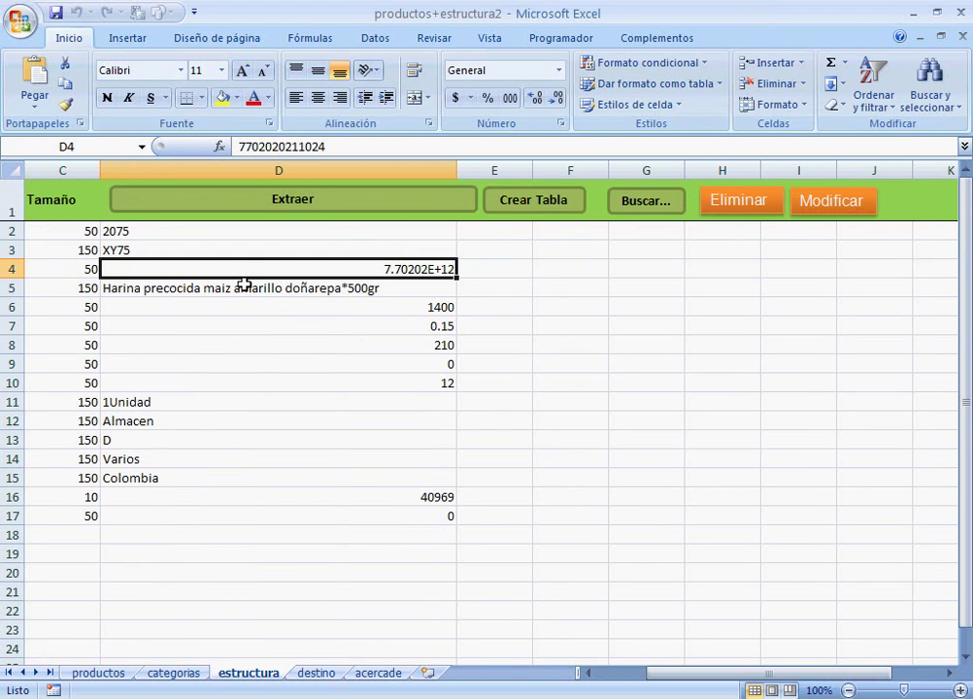
{"action": "left_click", "coordinate": [295, 97]}
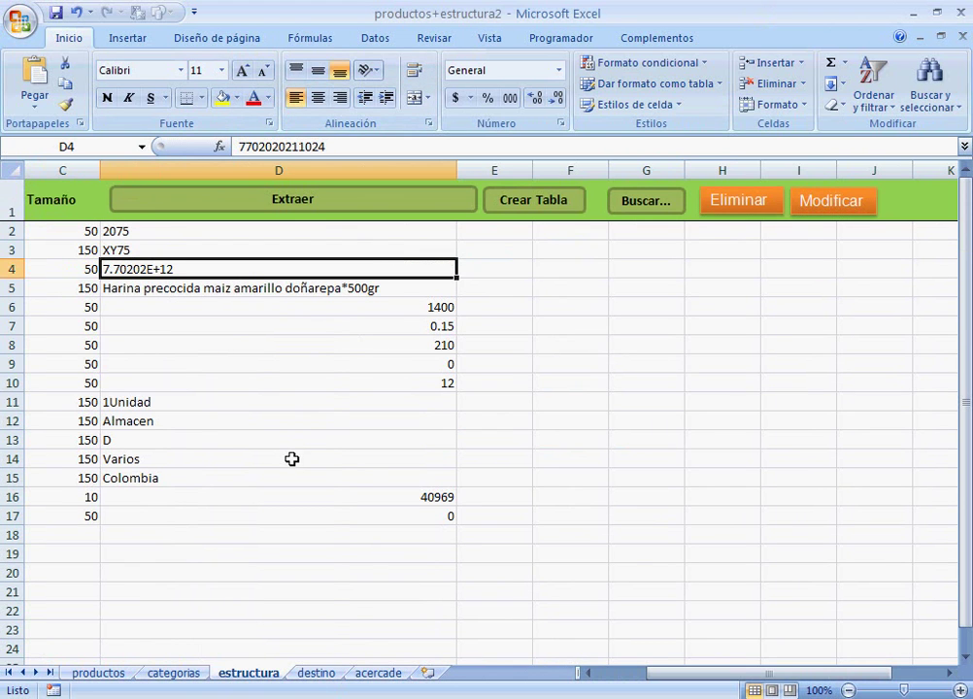
{"action": "right_click", "coordinate": [220, 273]}
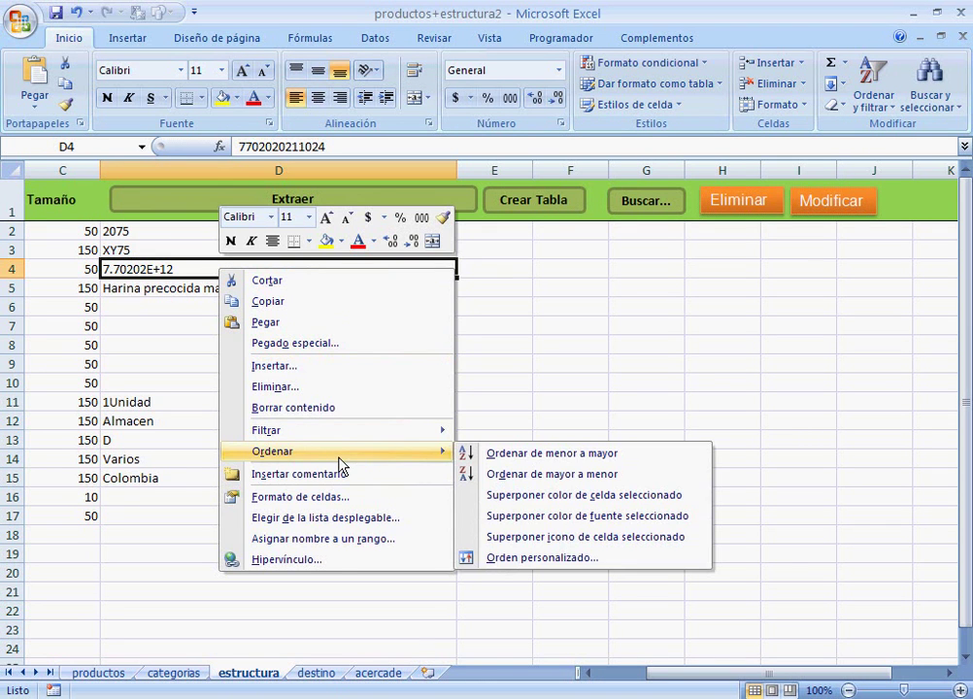
{"action": "left_click", "coordinate": [161, 266]}
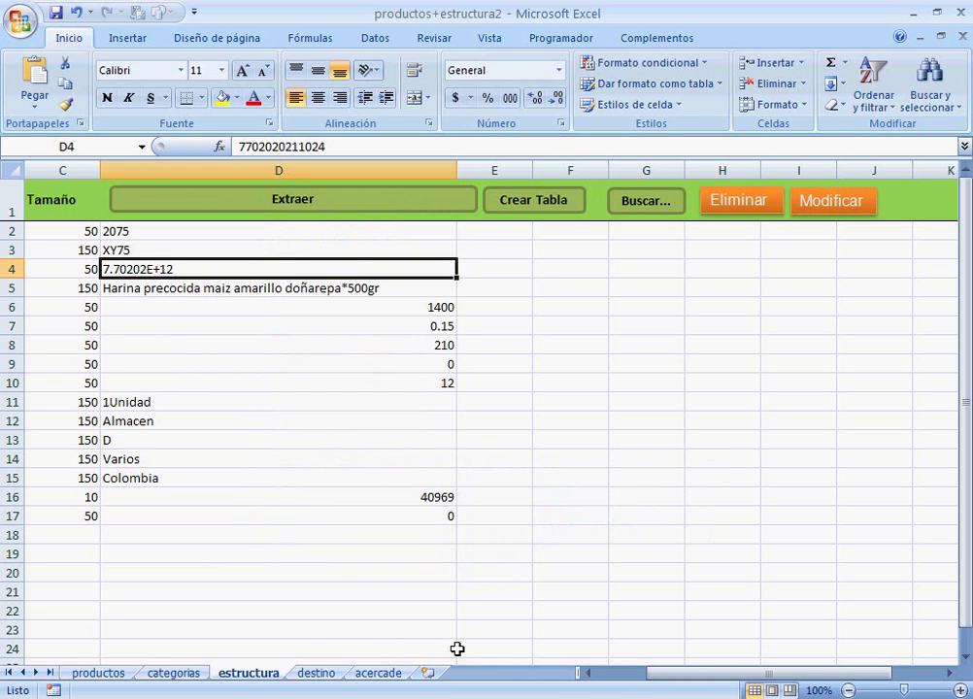
- Look through the productos, categorias, estructura and destino sheets of the productos+estructura2 workbook
{"action": "left_click", "coordinate": [103, 677]}
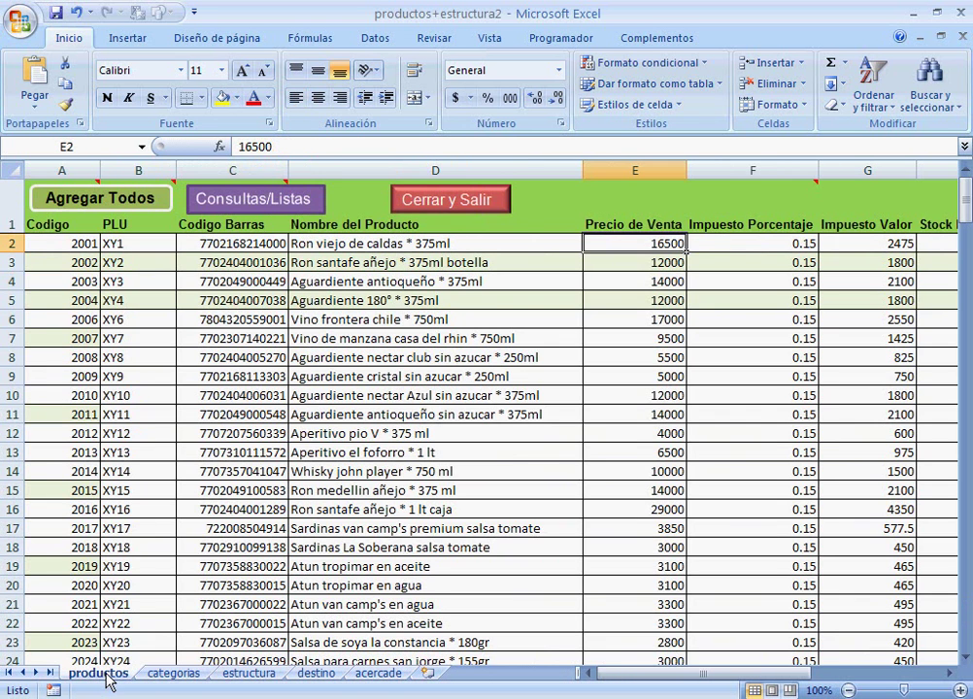
{"action": "left_click", "coordinate": [170, 675]}
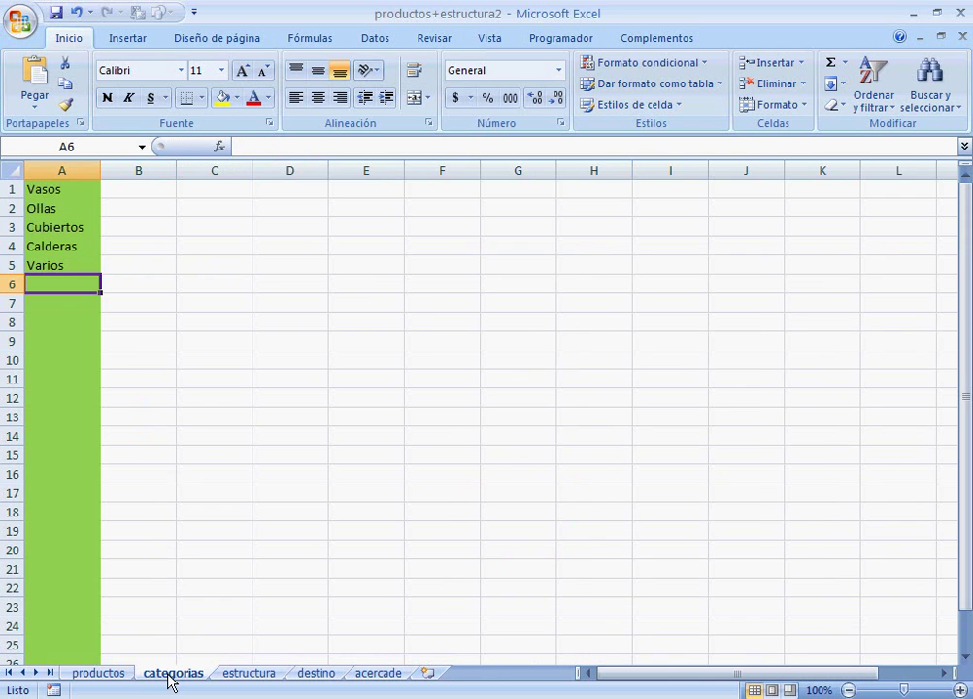
{"action": "left_click", "coordinate": [248, 675]}
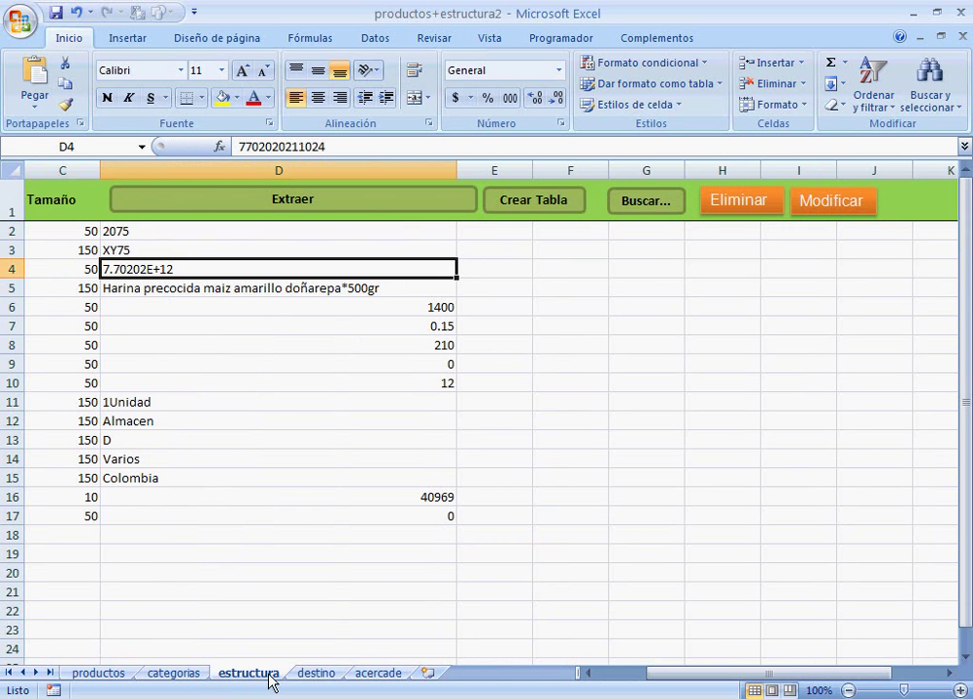
{"action": "left_click", "coordinate": [319, 675]}
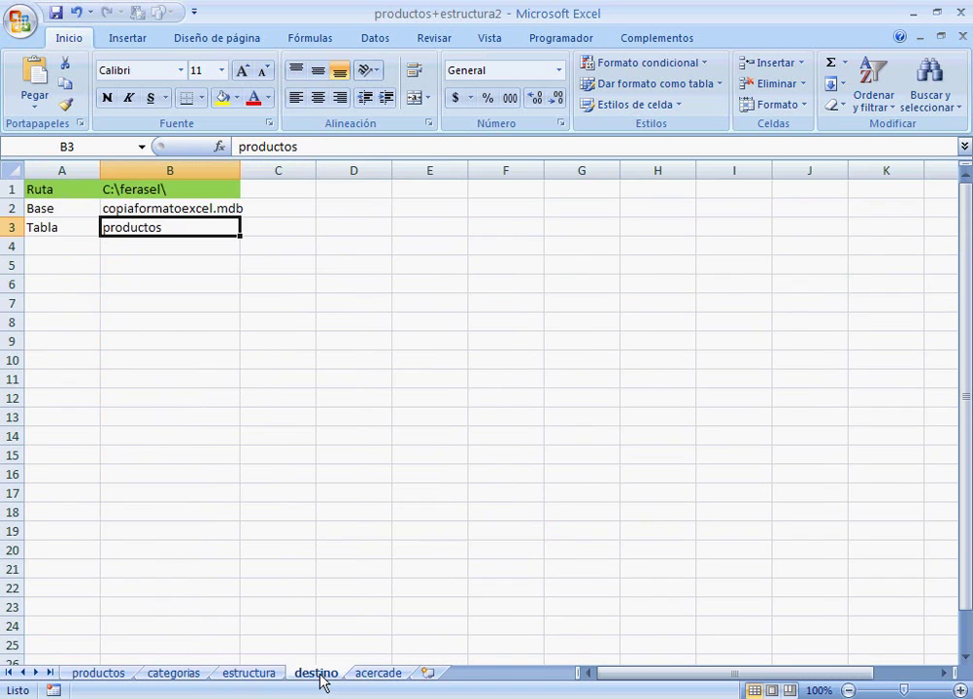
{"action": "left_click", "coordinate": [250, 674]}
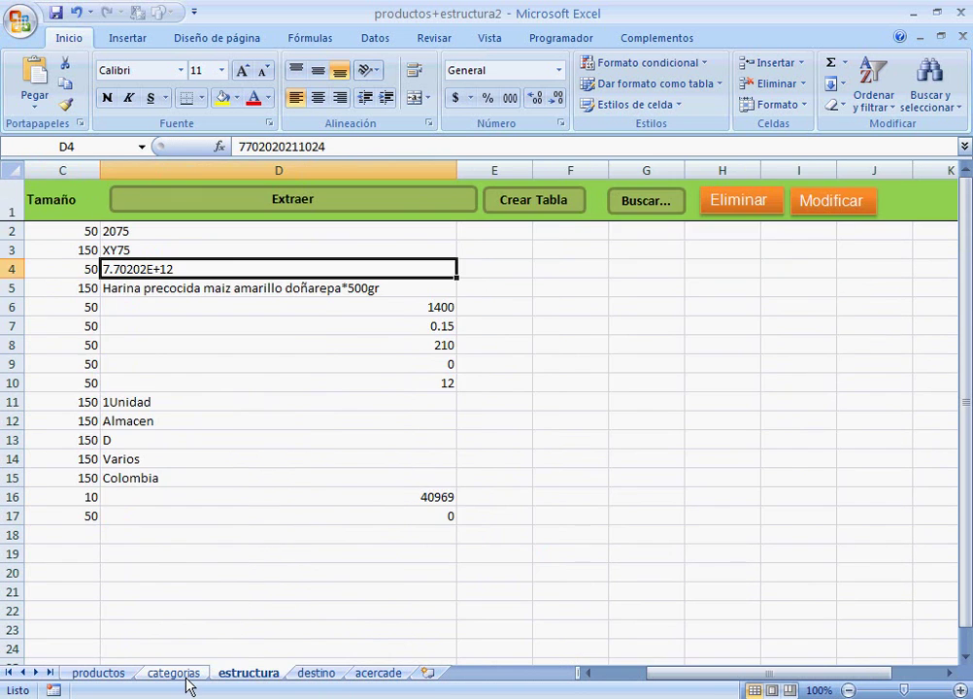
{"action": "left_click", "coordinate": [179, 675]}
{"action": "left_click", "coordinate": [108, 675]}
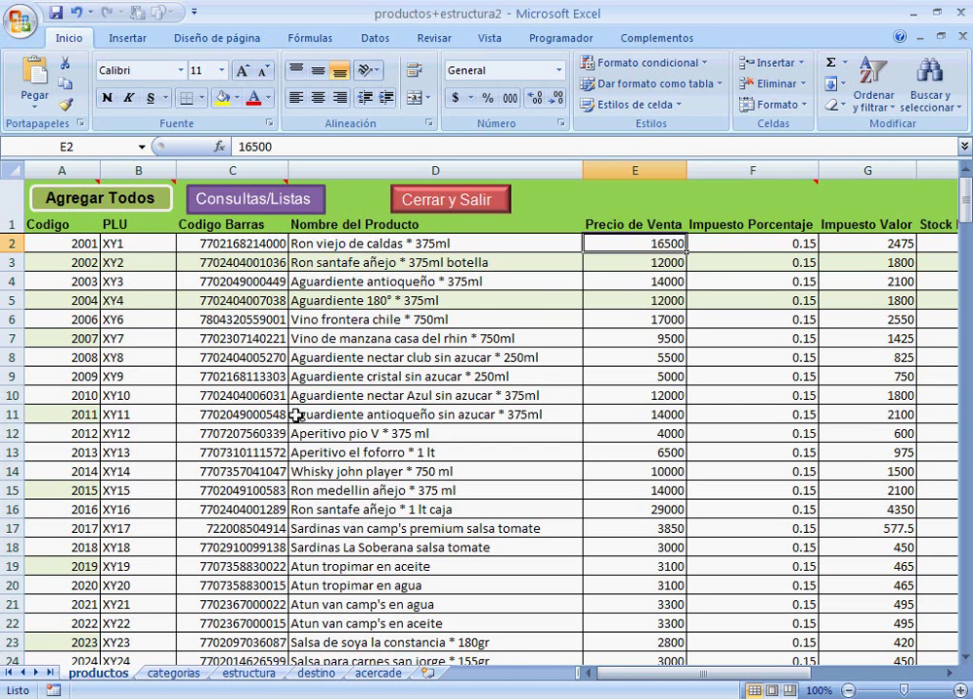
{"action": "left_click", "coordinate": [269, 677]}
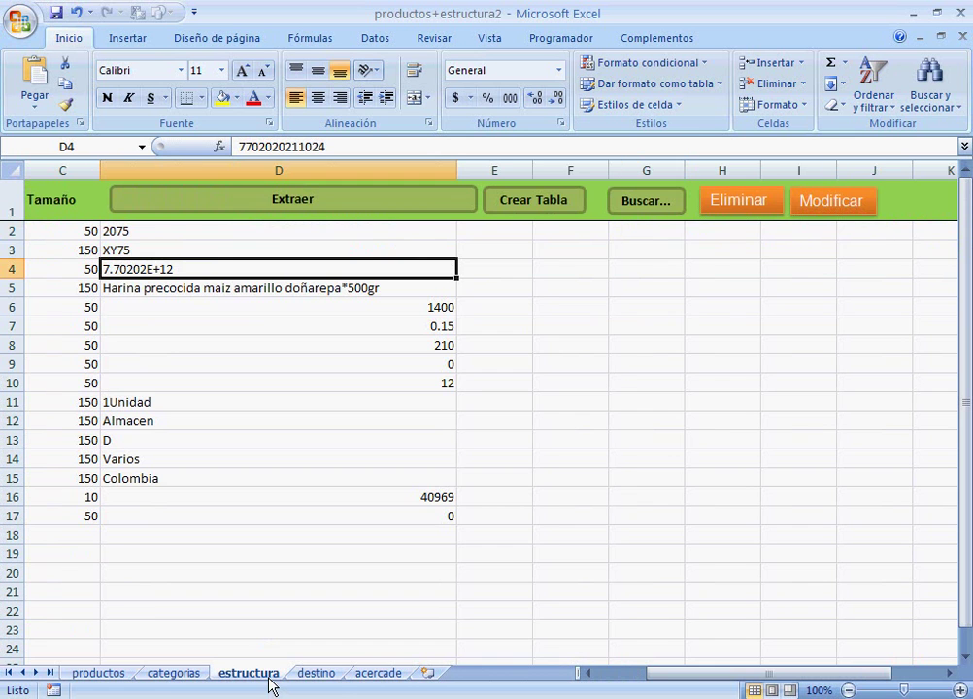
- Show the destino sheet with the database path, switch to Access and close it
{"action": "left_click", "coordinate": [324, 677]}
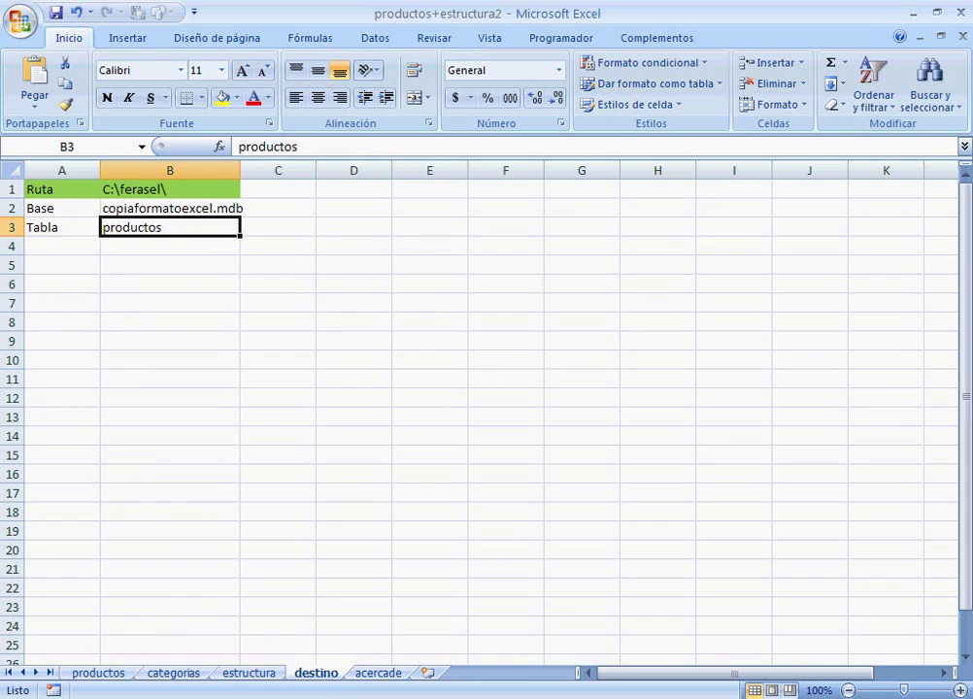
{"action": "left_click", "coordinate": [680, 698]}
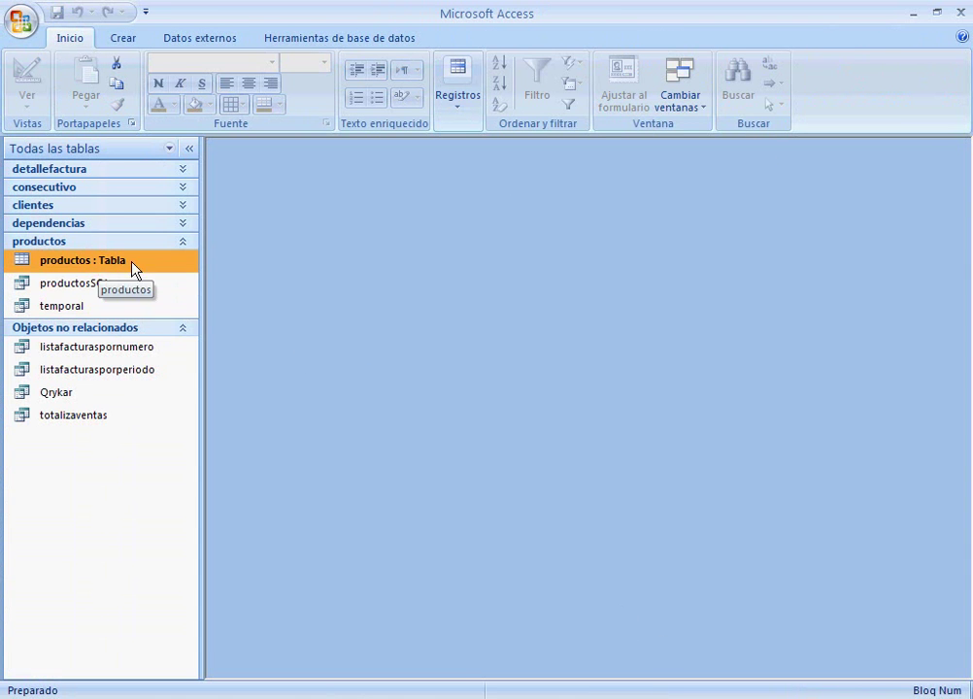
{"action": "left_click", "coordinate": [962, 12]}
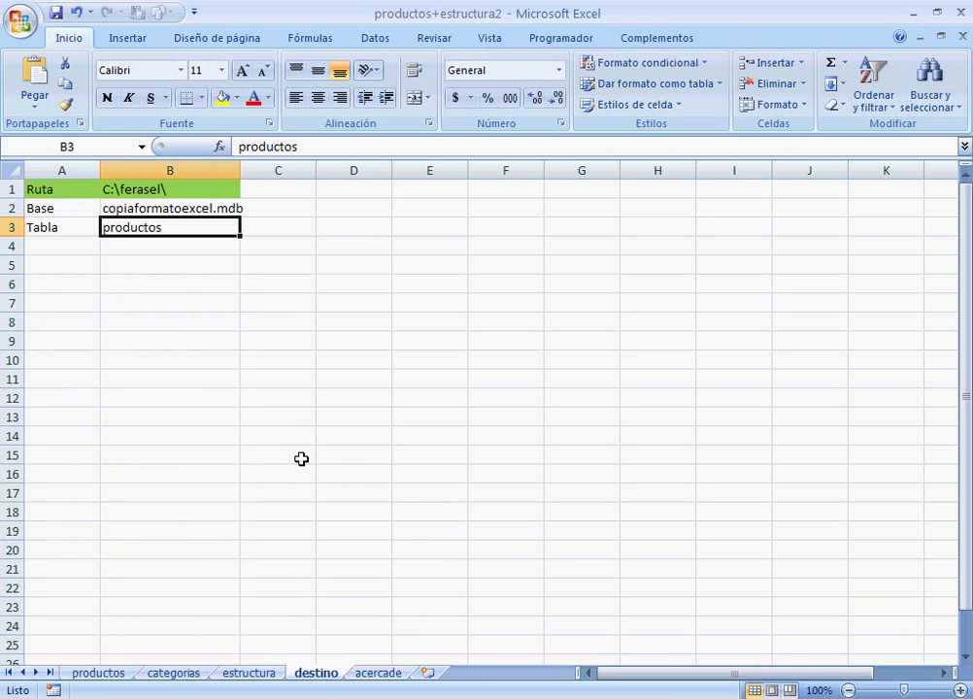
- Check the category list in the categorias sheet and return to cell B5 of the productos sheet
{"action": "left_click", "coordinate": [99, 674]}
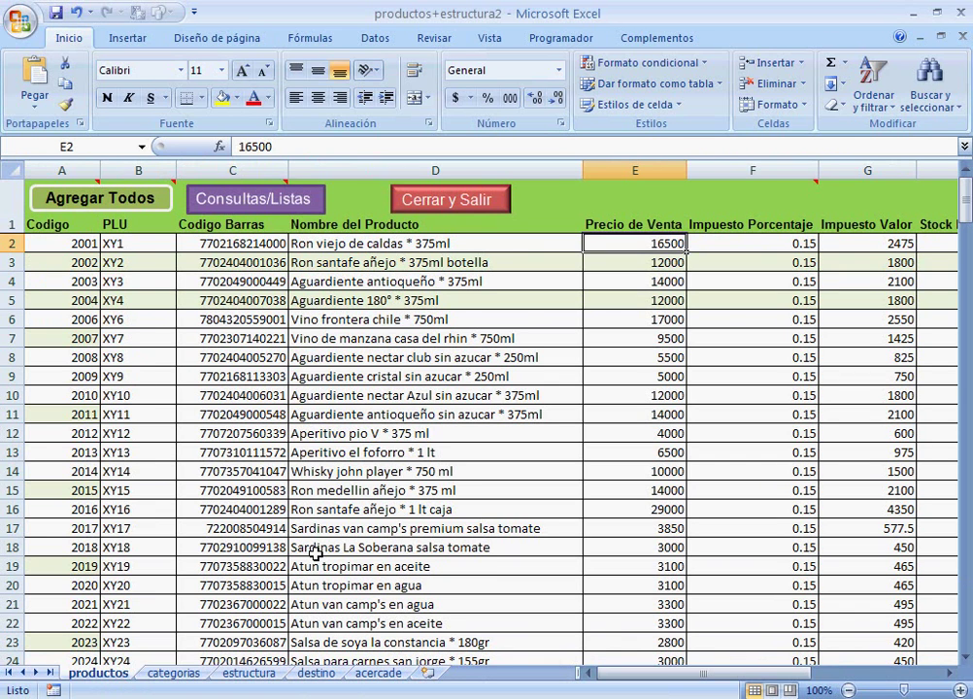
{"action": "left_click", "coordinate": [178, 673]}
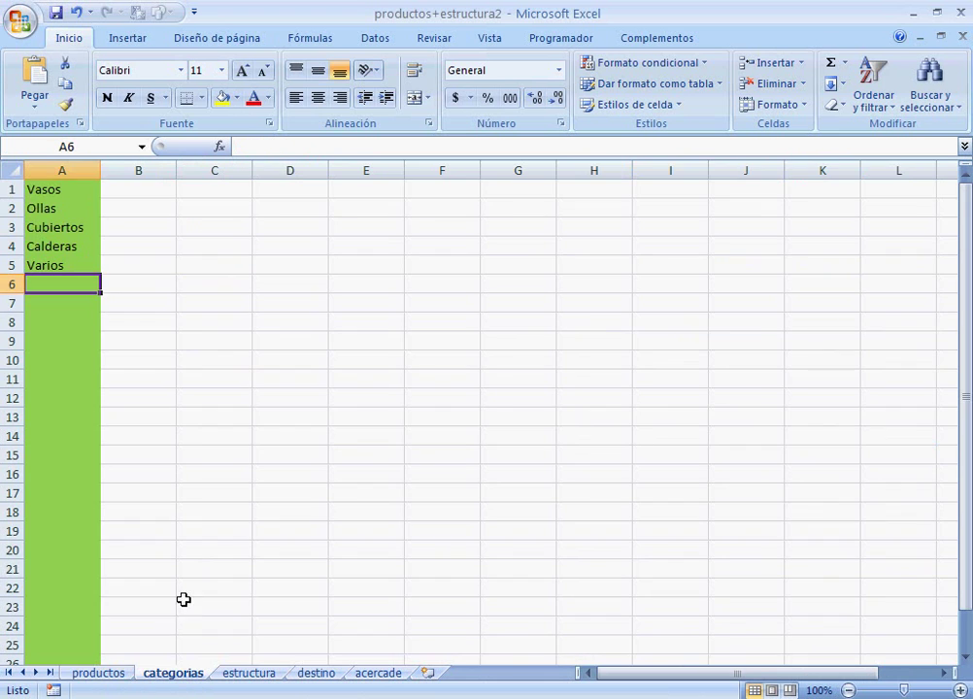
{"action": "left_click", "coordinate": [98, 672]}
{"action": "left_click", "coordinate": [170, 300]}
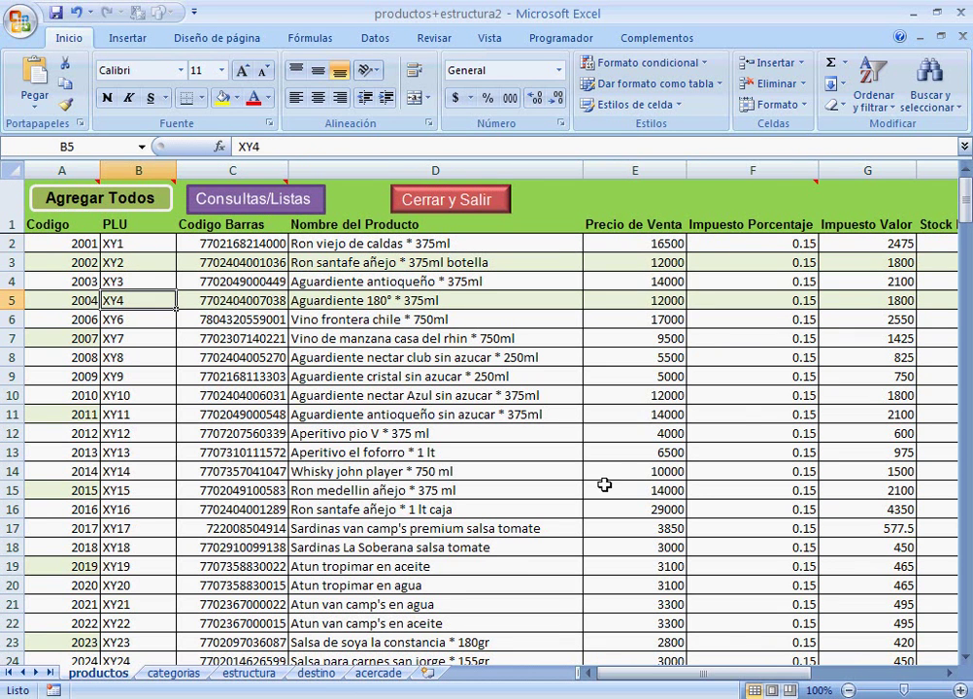
- Set the Categoria of product 2002 in cell M3 of the productos sheet to Cubiertos
{"action": "left_click_drag", "start_coordinate": [734, 673], "coordinate": [849, 656]}
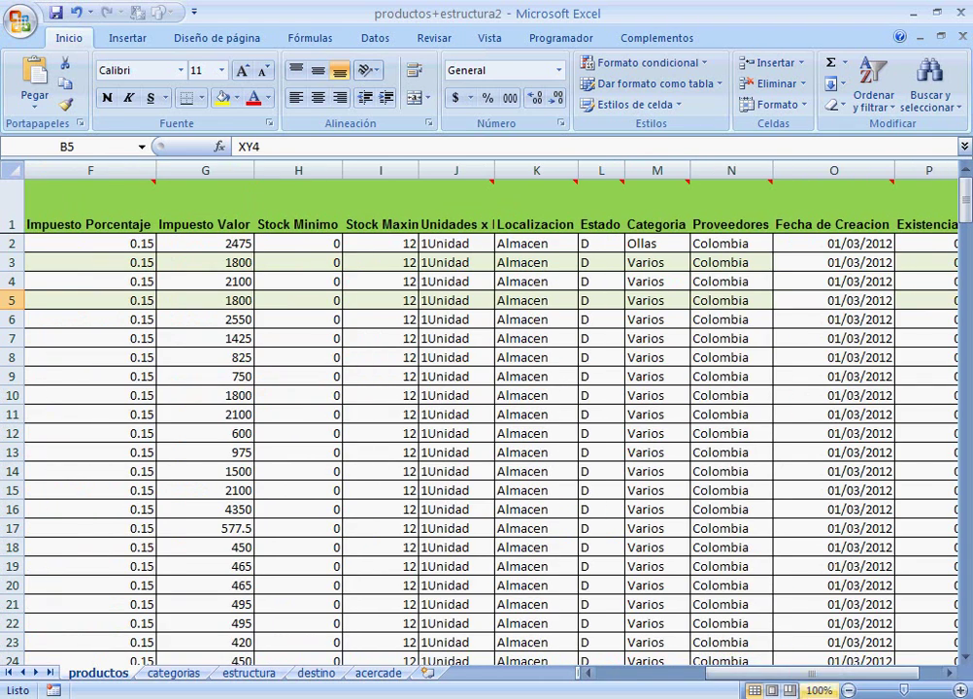
{"action": "left_click_drag", "start_coordinate": [790, 674], "coordinate": [886, 678]}
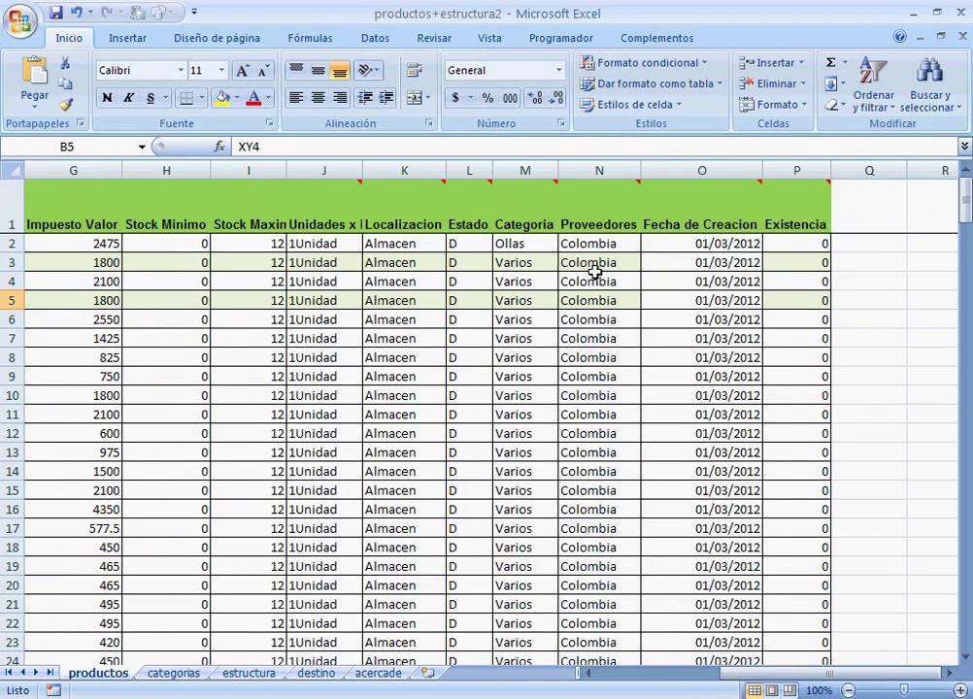
{"action": "left_click", "coordinate": [518, 262]}
{"action": "left_click", "coordinate": [565, 263]}
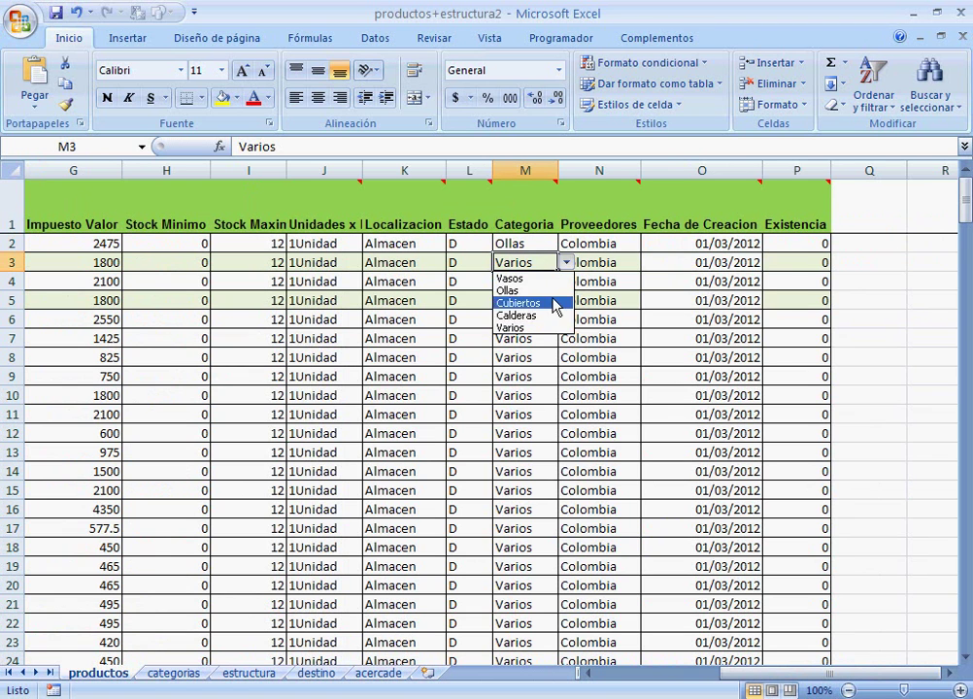
{"action": "left_click", "coordinate": [547, 303]}
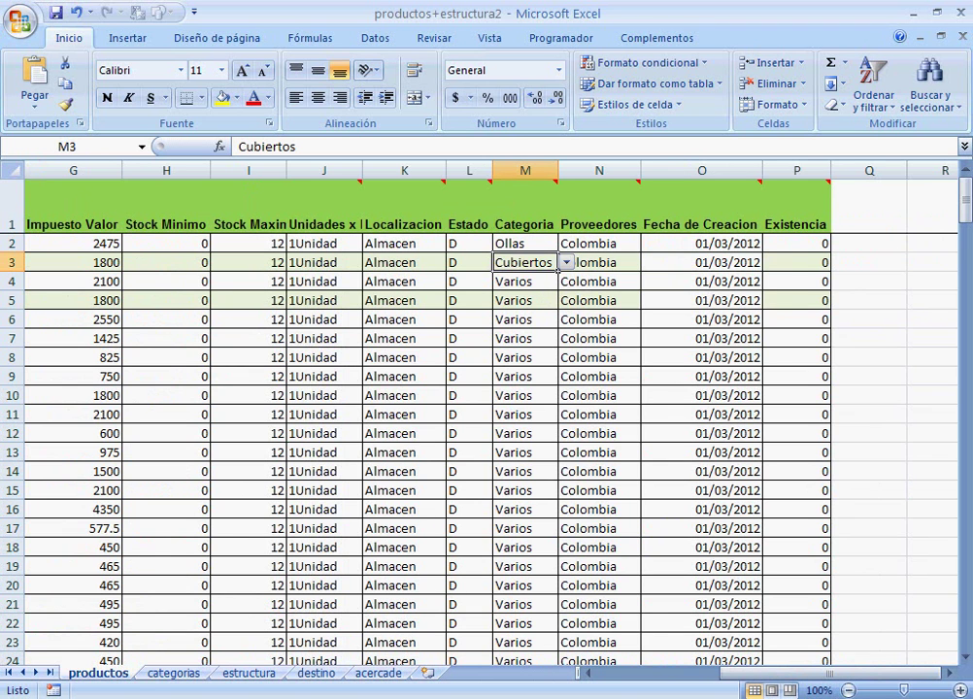
{"action": "left_click_drag", "start_coordinate": [771, 673], "coordinate": [644, 673]}
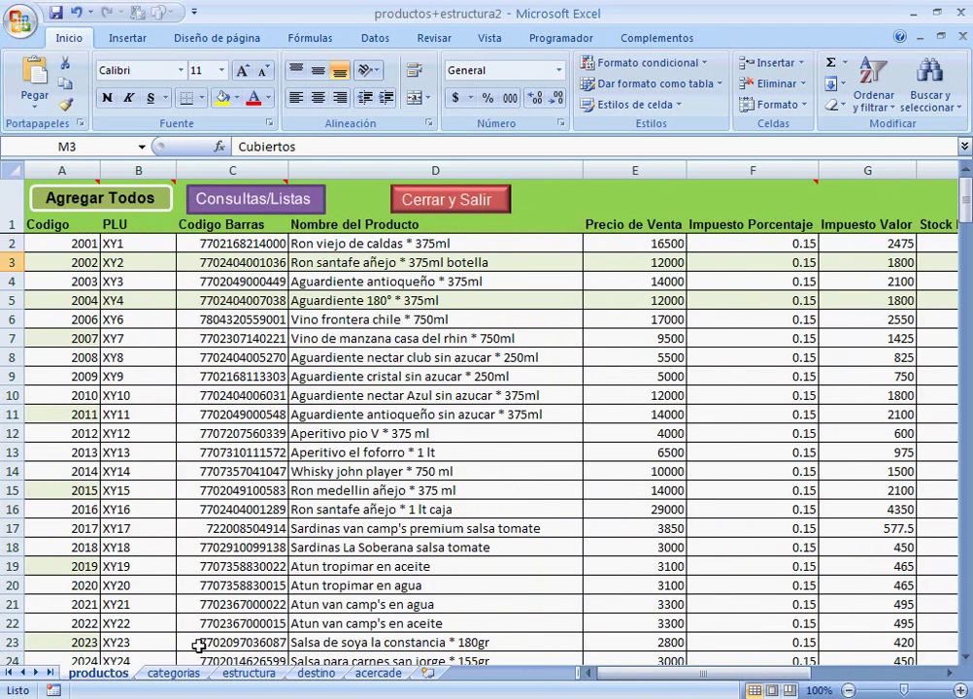
- Examine the field definitions in the estructura sheet and select the Existencia column in the productos sheet
{"action": "left_click", "coordinate": [197, 582]}
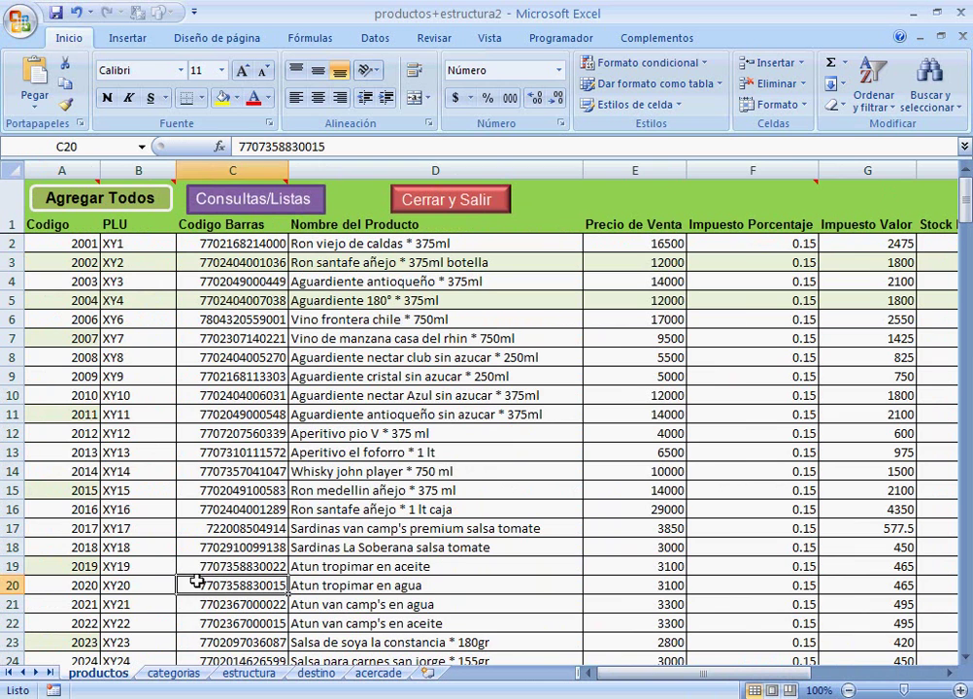
{"action": "left_click", "coordinate": [246, 673]}
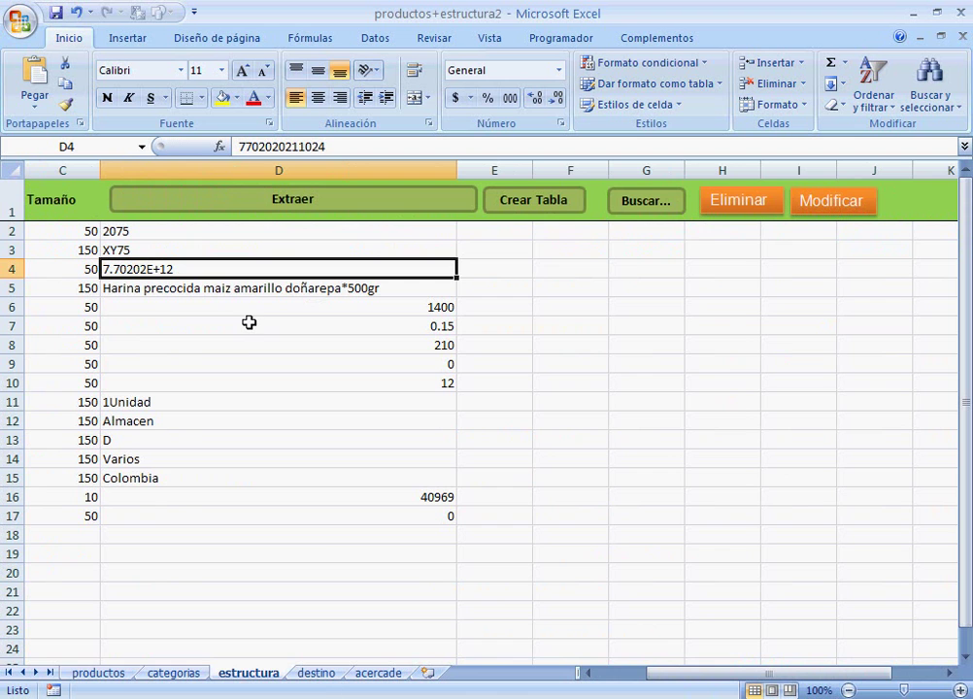
{"action": "left_click_drag", "start_coordinate": [686, 672], "coordinate": [583, 673]}
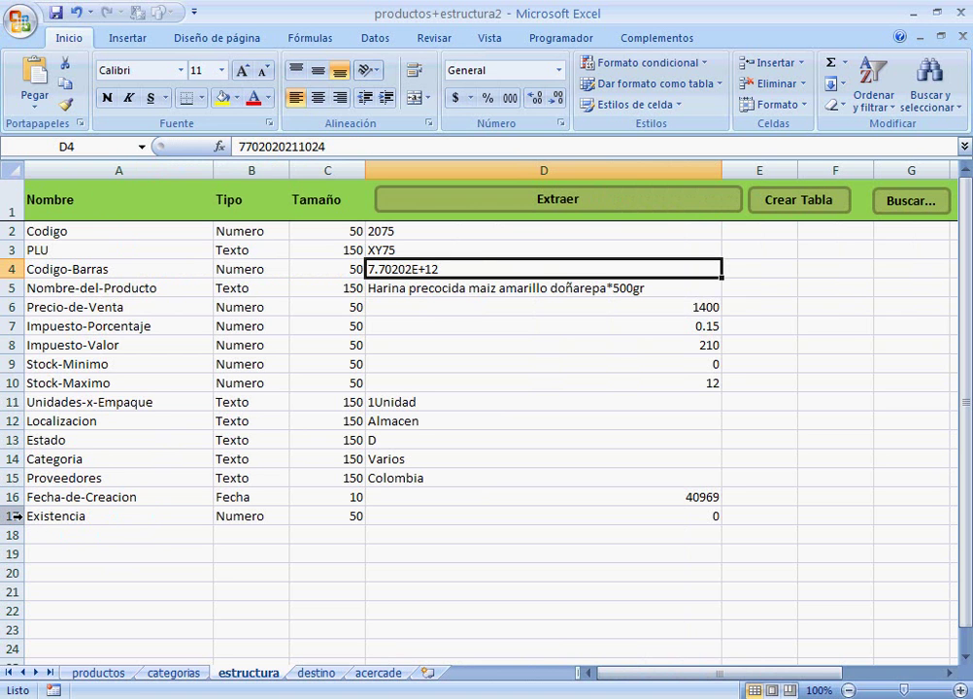
{"action": "left_click", "coordinate": [98, 673]}
{"action": "left_click_drag", "start_coordinate": [750, 675], "coordinate": [893, 664]}
{"action": "left_click", "coordinate": [794, 170]}
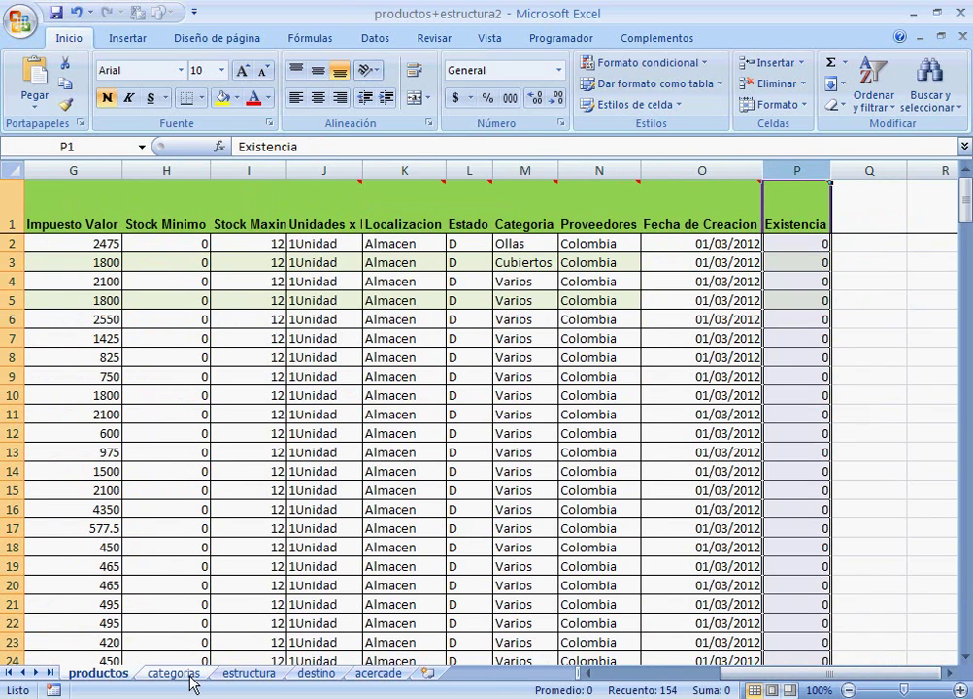
- Review the field names, types and sizes in the estructura sheet, and show the database settings in the destino sheet
{"action": "left_click", "coordinate": [256, 677]}
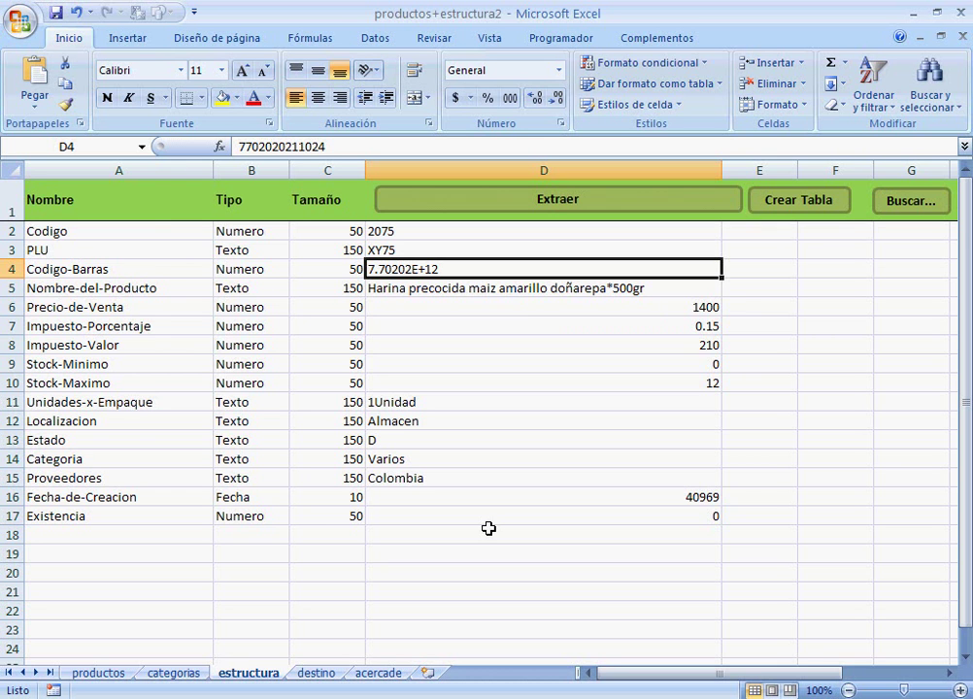
{"action": "scroll", "coordinate": [488, 528], "scroll_direction": "down", "scroll_amount": 1}
{"action": "scroll", "coordinate": [488, 528], "scroll_direction": "up", "scroll_amount": 1}
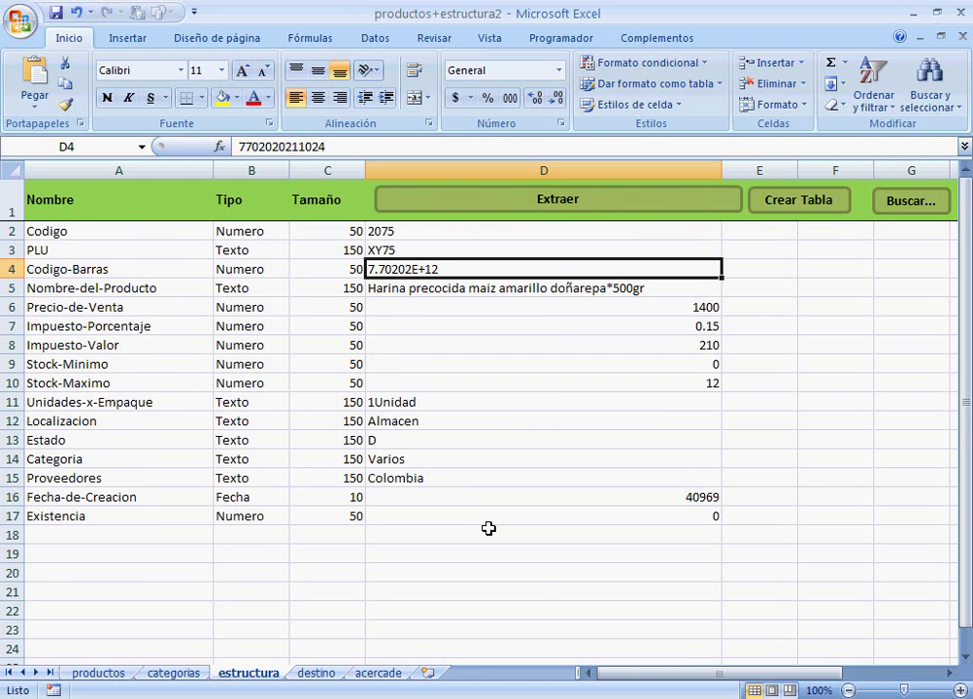
{"action": "left_click", "coordinate": [318, 673]}
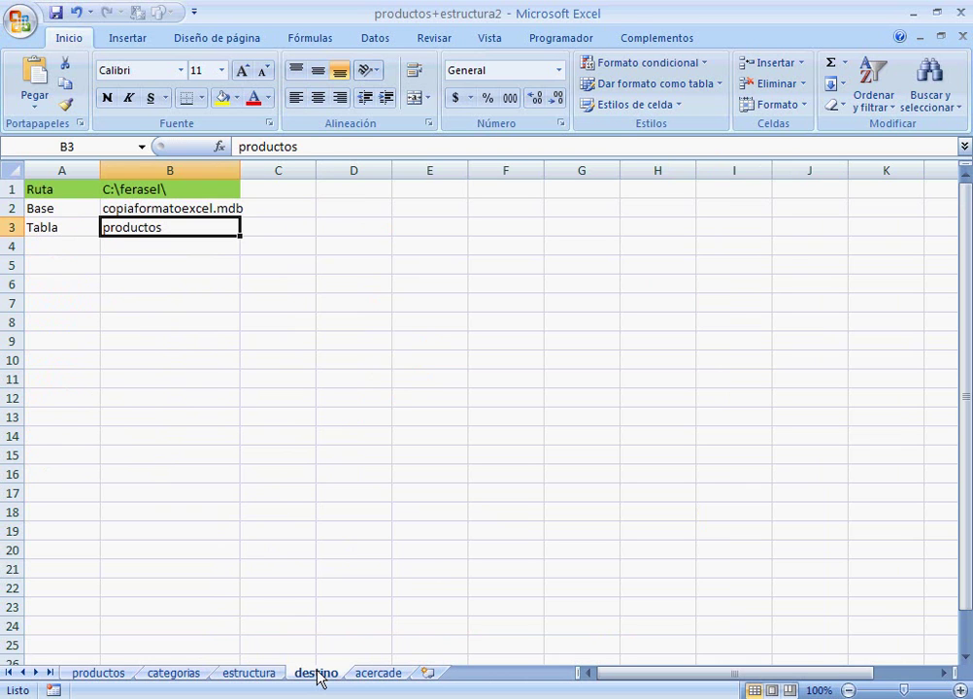
- Go back through the estructura and categorias sheets to the productos sheet and return to its first record in cell A2
{"action": "left_click", "coordinate": [248, 677]}
{"action": "left_click", "coordinate": [175, 676]}
{"action": "left_click", "coordinate": [93, 677]}
{"action": "scroll", "coordinate": [169, 604], "scroll_direction": "down", "scroll_amount": 2}
{"action": "scroll", "coordinate": [169, 605], "scroll_direction": "up", "scroll_amount": 2}
{"action": "scroll", "coordinate": [169, 604], "scroll_direction": "down", "scroll_amount": 2}
{"action": "scroll", "coordinate": [169, 604], "scroll_direction": "up", "scroll_amount": 2}
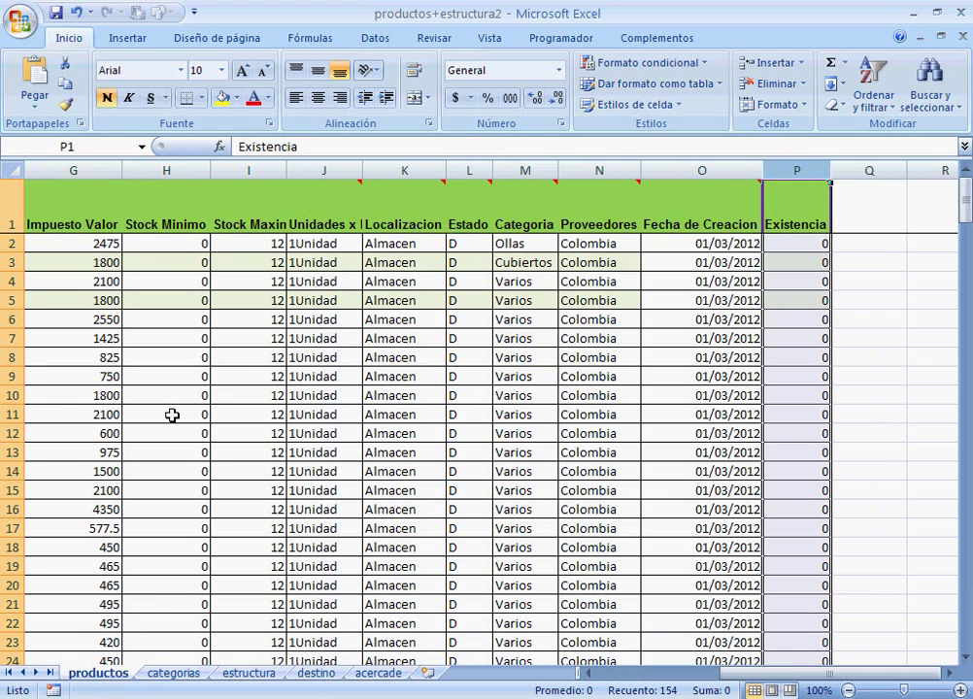
{"action": "key", "text": "ctrl+Home"}
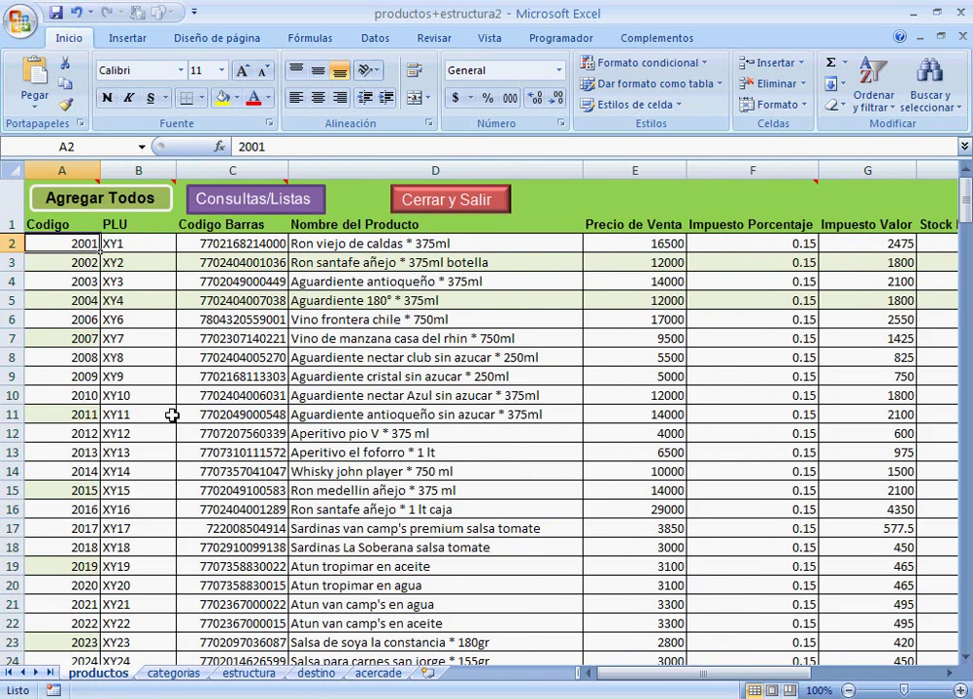
{"action": "left_click_drag", "start_coordinate": [663, 672], "coordinate": [568, 660]}
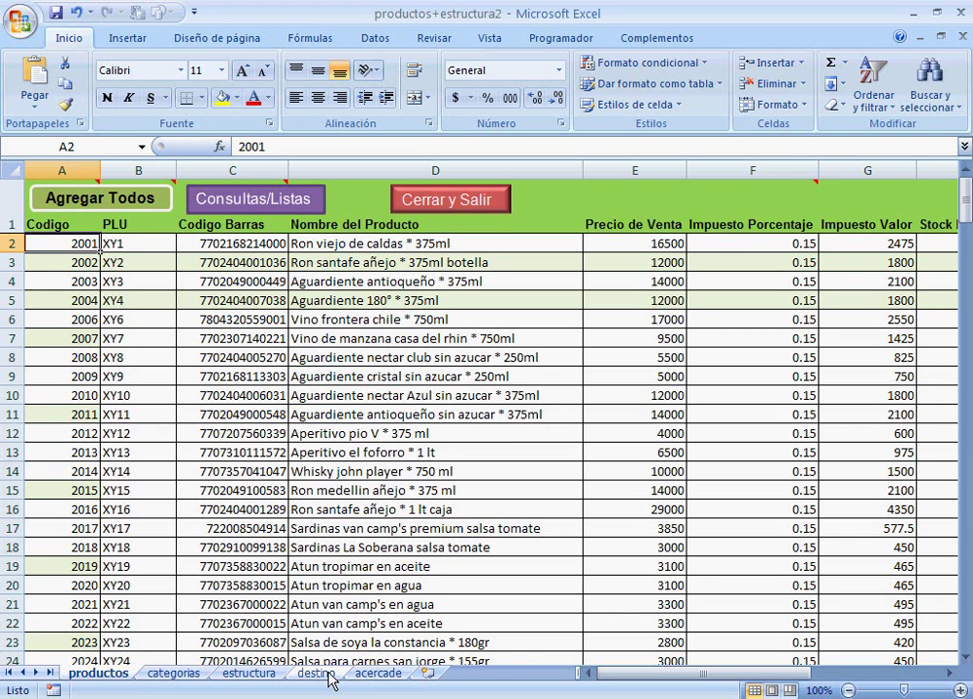
{"action": "right_click", "coordinate": [801, 698]}
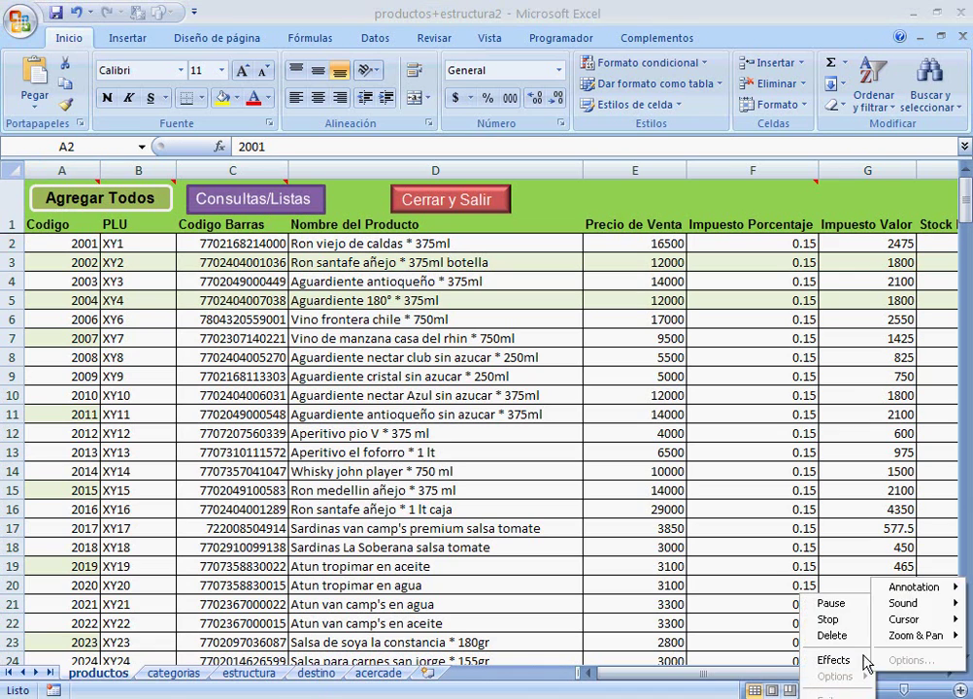